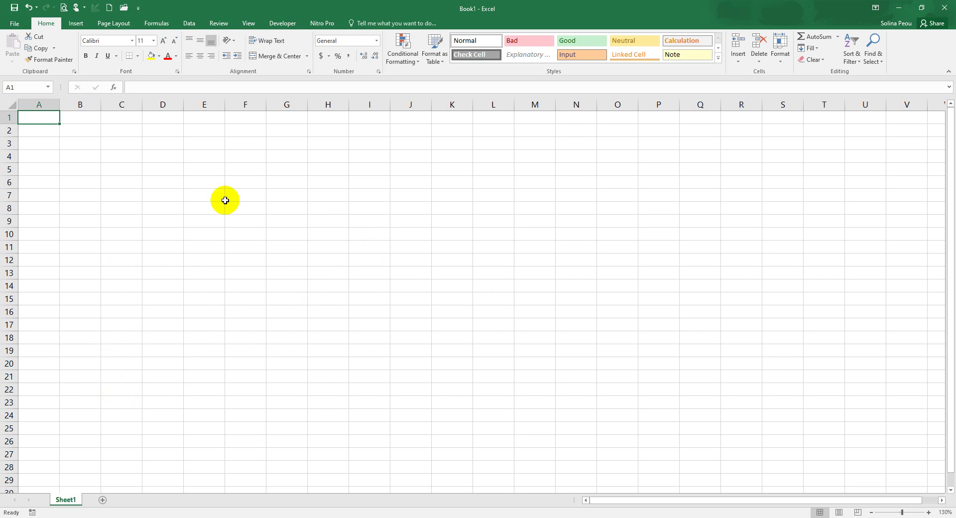
click(199, 183)
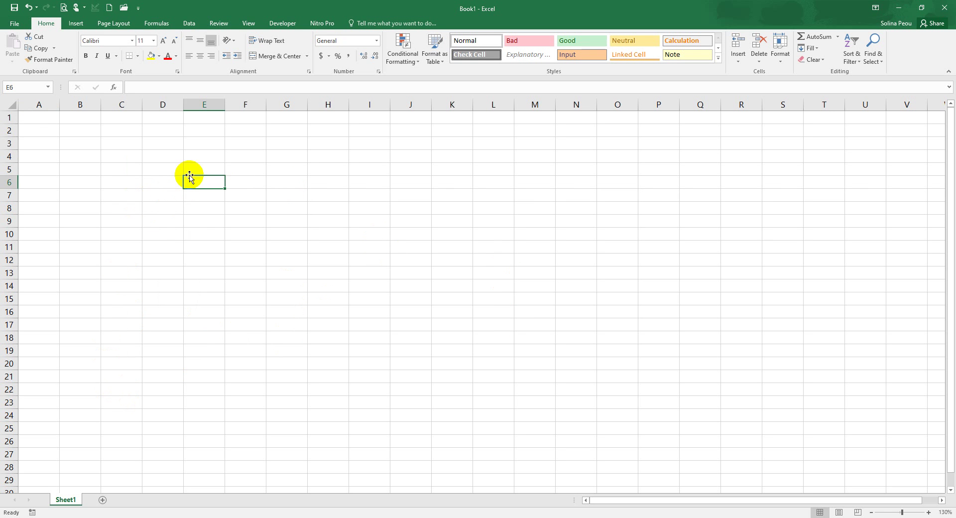
click(164, 154)
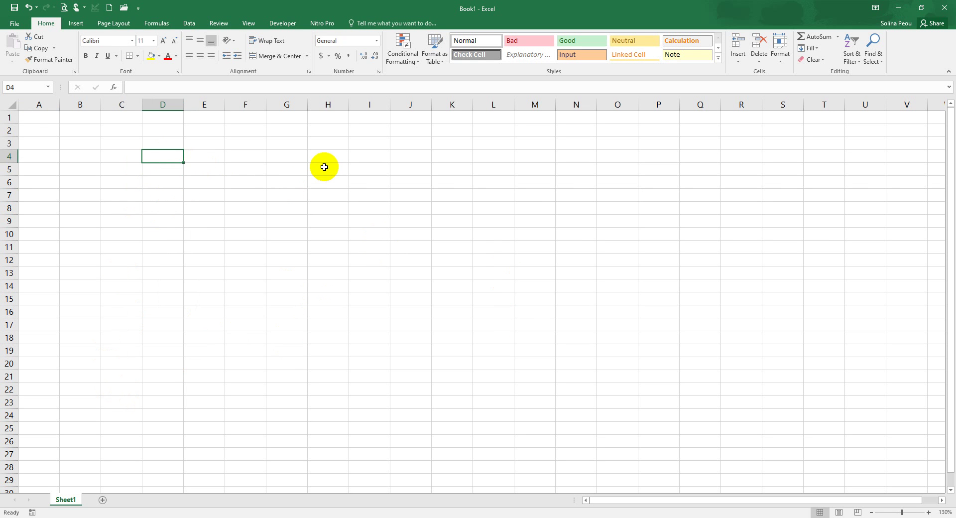
text(=)
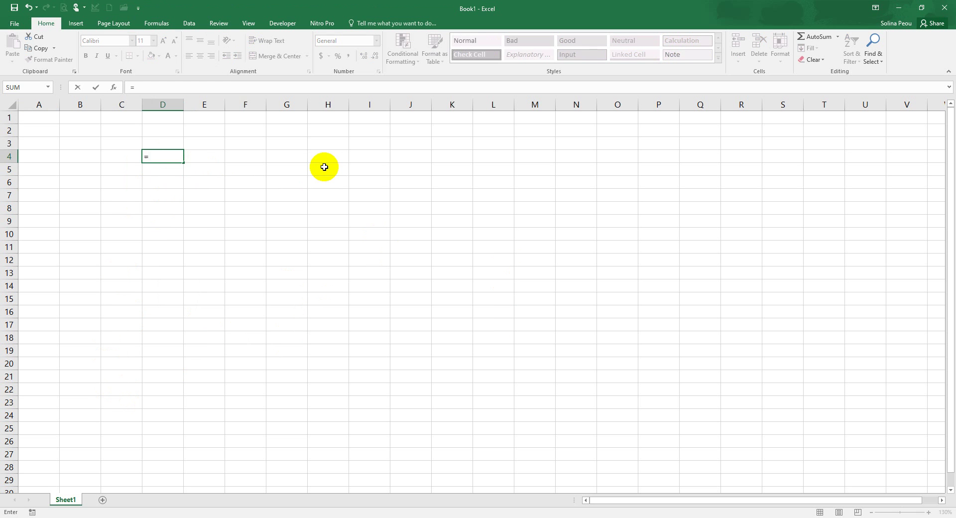
key(Escape)
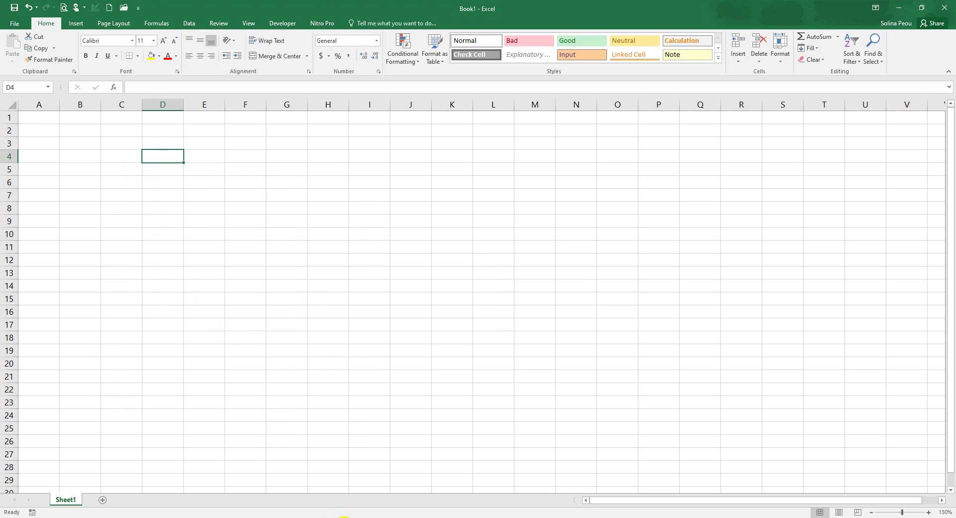
click(354, 517)
click(363, 464)
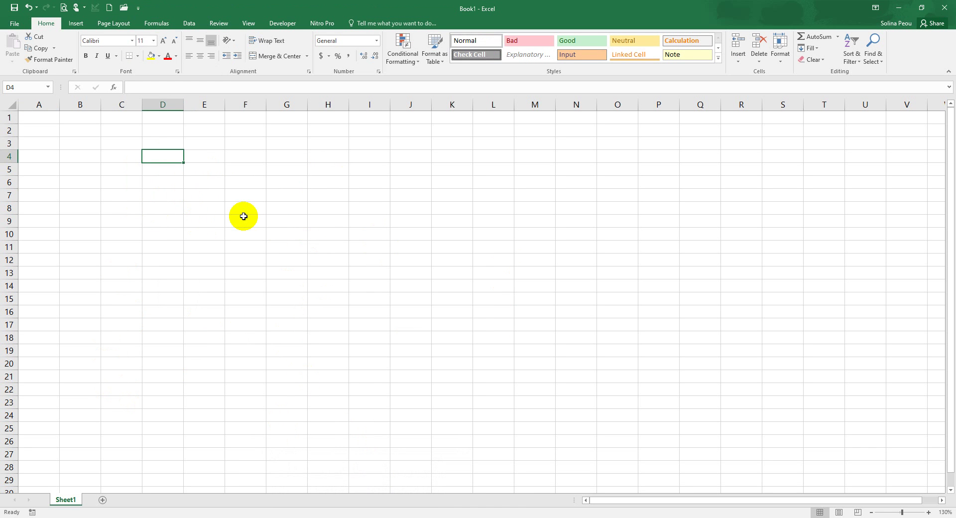
Enter the value 5000 in cell D4 and the value 8500 in cell E4
text(5000)
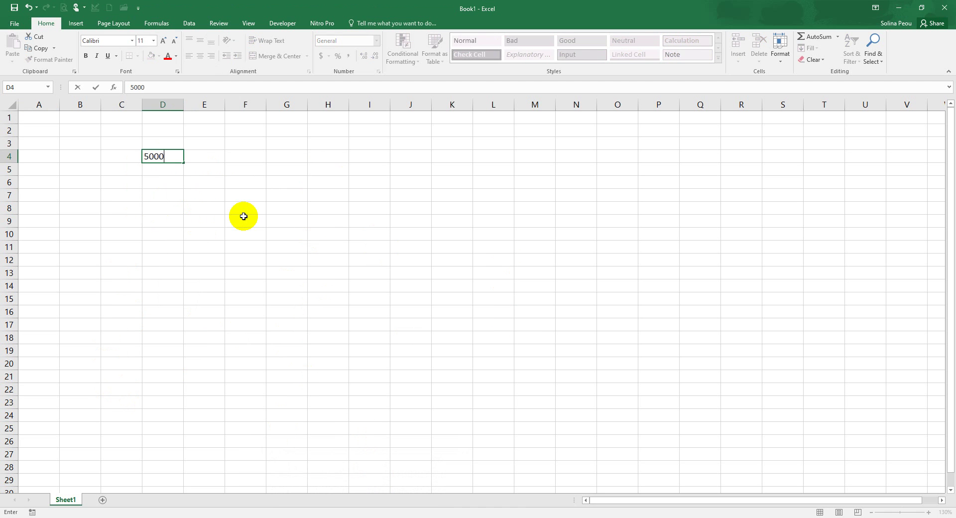
key(Return)
key(Up)
key(Right)
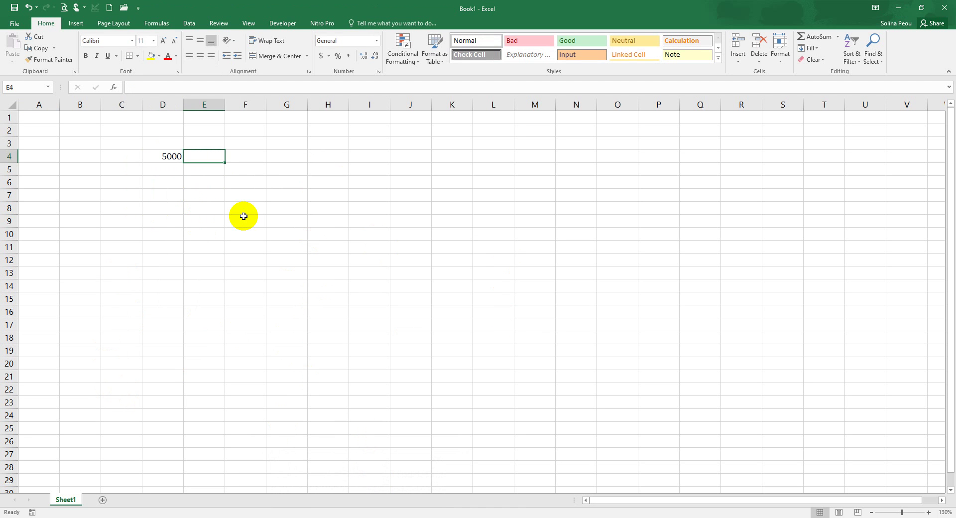
text(8500)
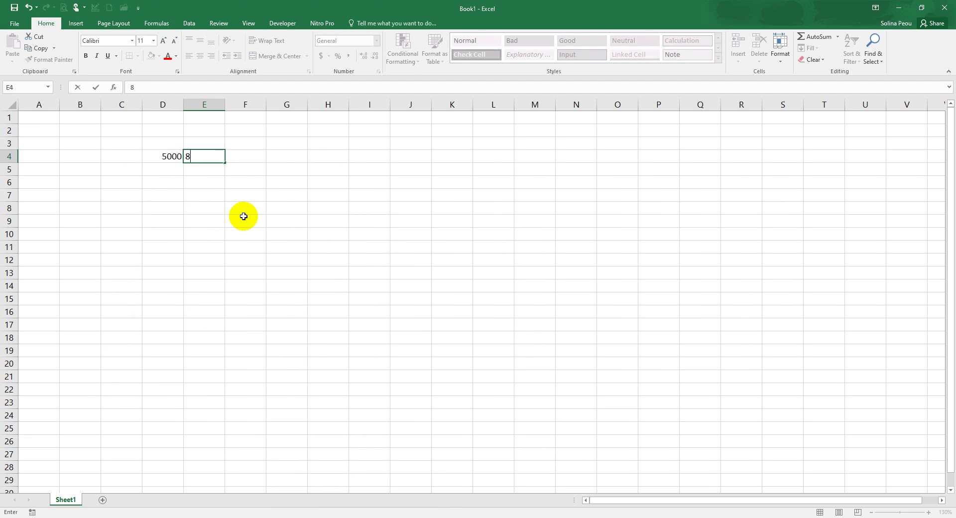
key(Return)
key(Up)
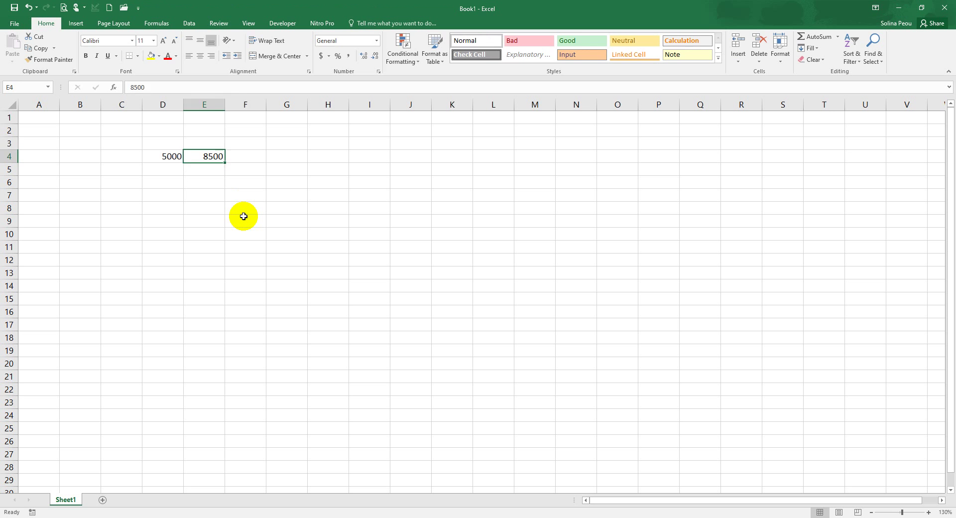
Enter the comparison formula =D4=E4 in cell F4
key(Right)
text(=)
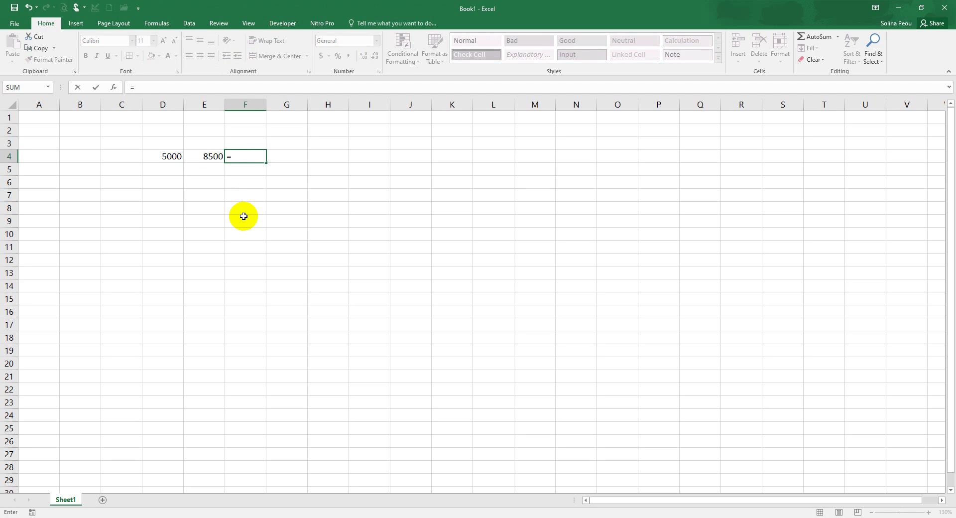
key(Left)
key(Left)
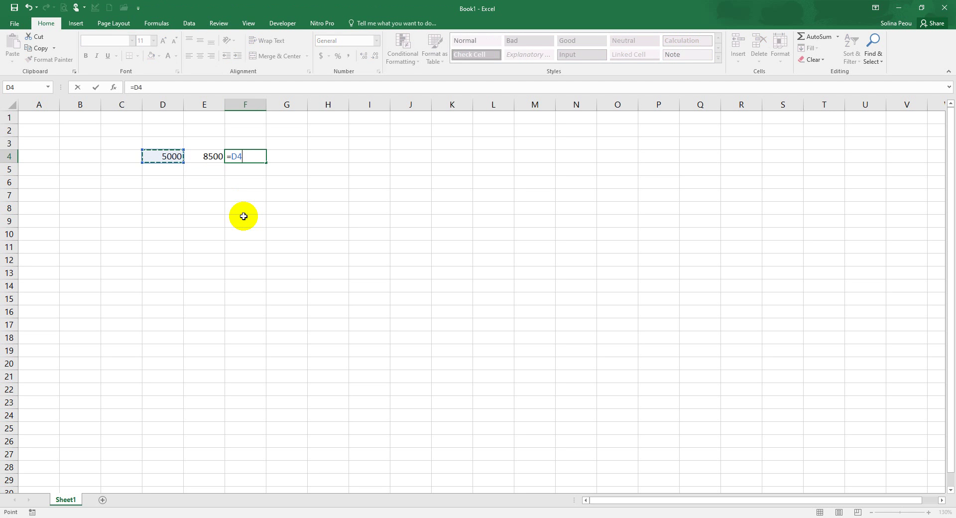
text(=)
key(Left)
key(Return)
key(Up)
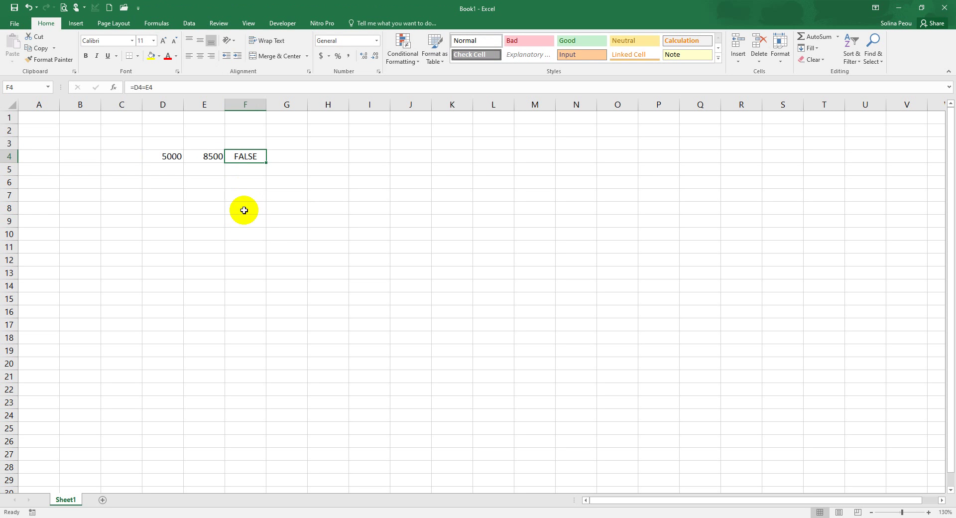
Change the formula in F4 to the subtraction =D4-E4
key(F2)
key(Left)
key(Left)
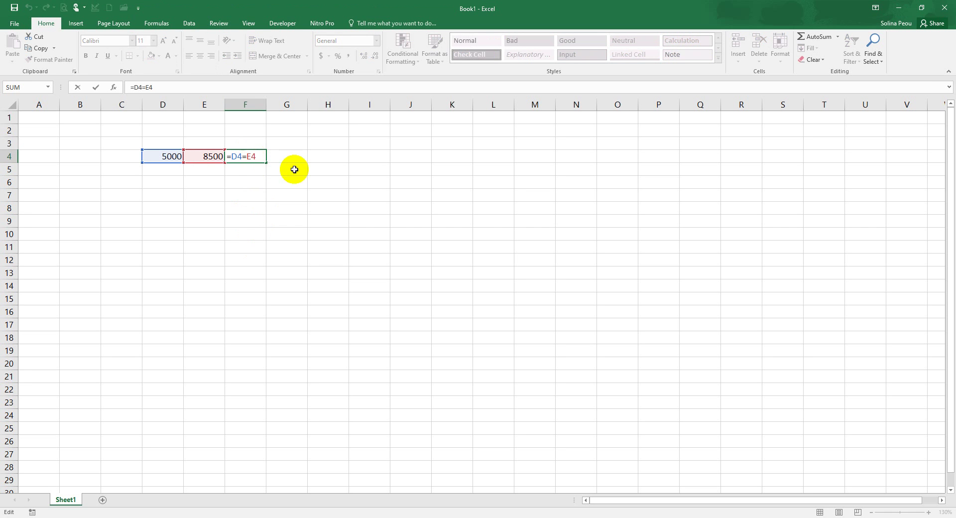
key(BackSpace)
text(-)
key(Return)
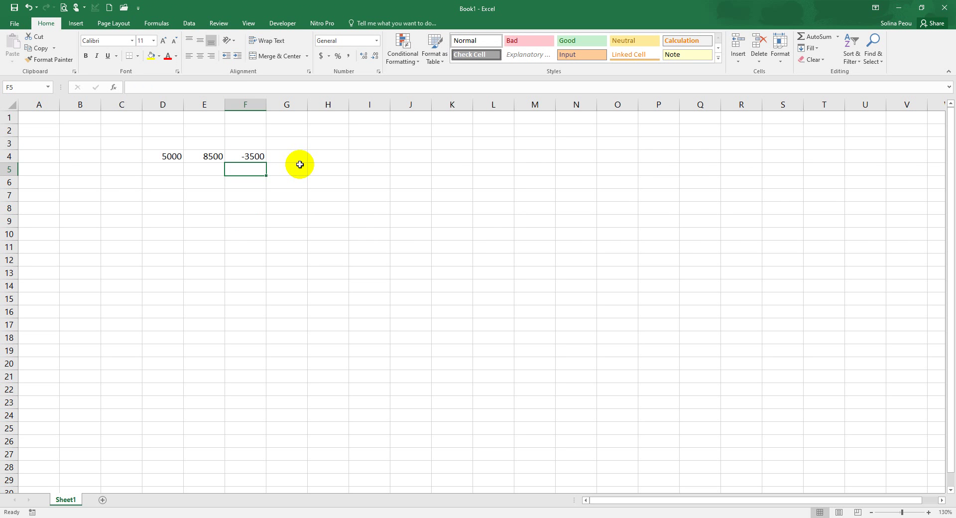
Replace the formula in F4 with =INT(D4-E4)
click(253, 156)
click(133, 86)
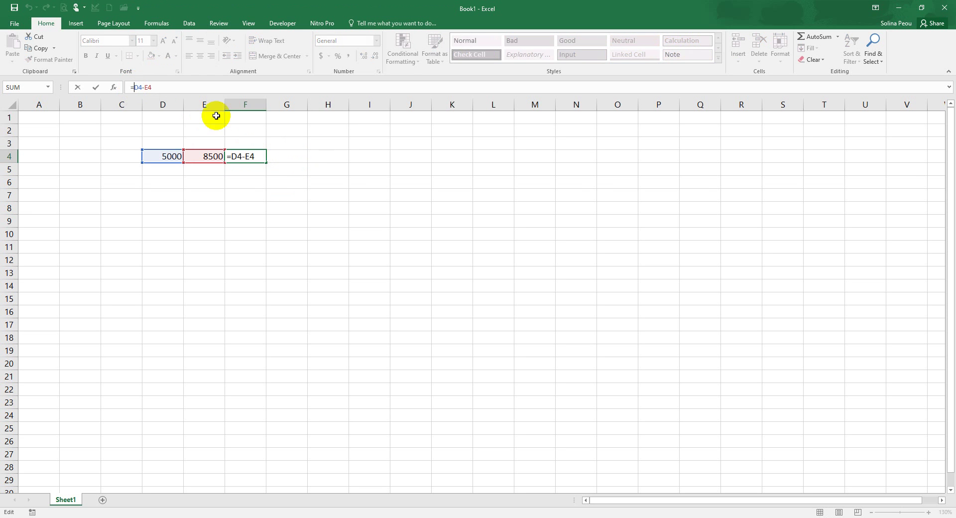
click(251, 156)
text(=)
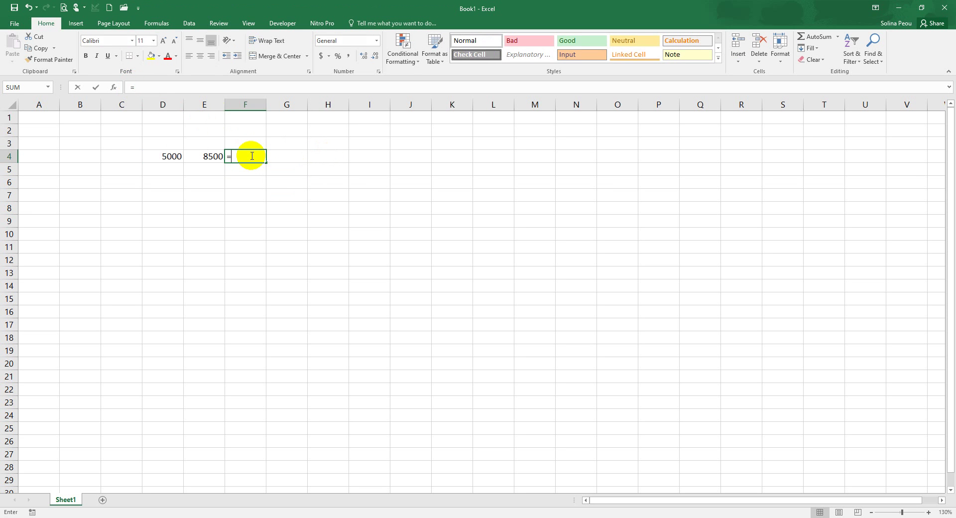
text(int()
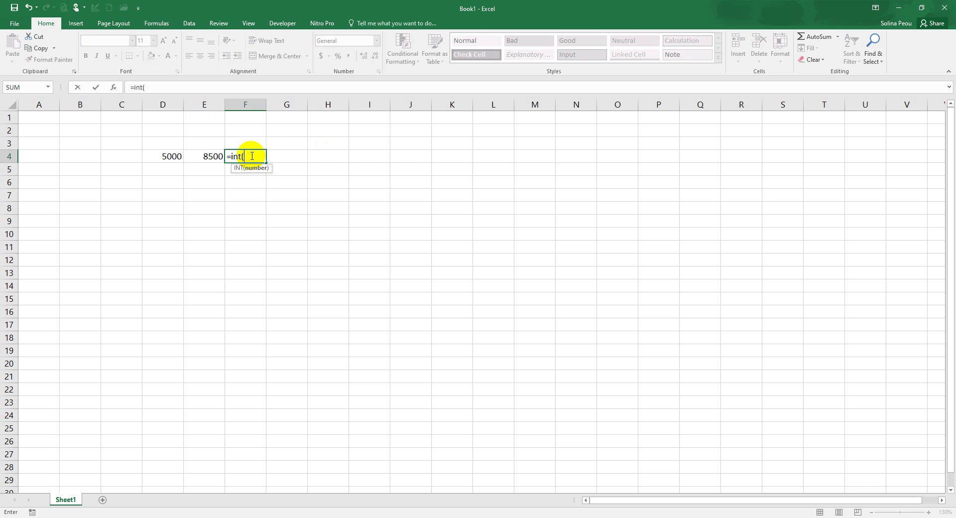
click(157, 163)
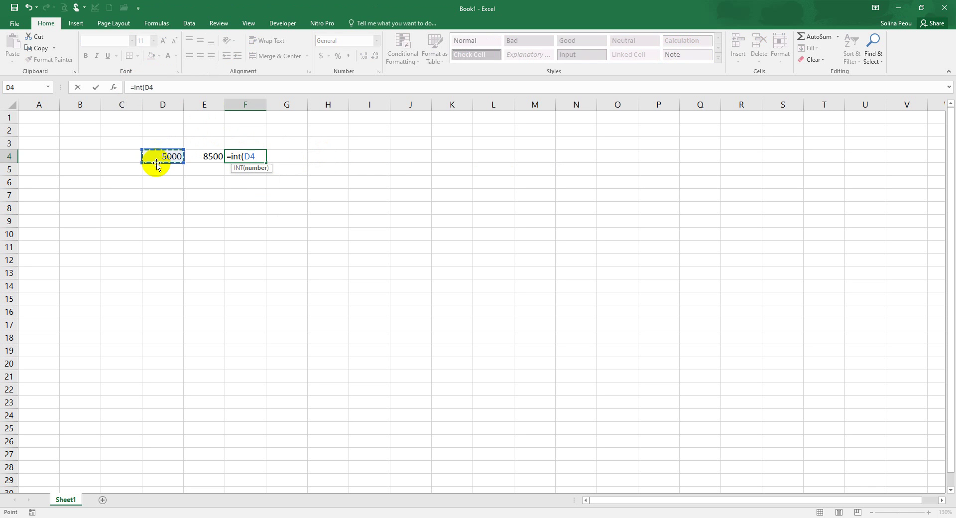
text(-)
click(205, 154)
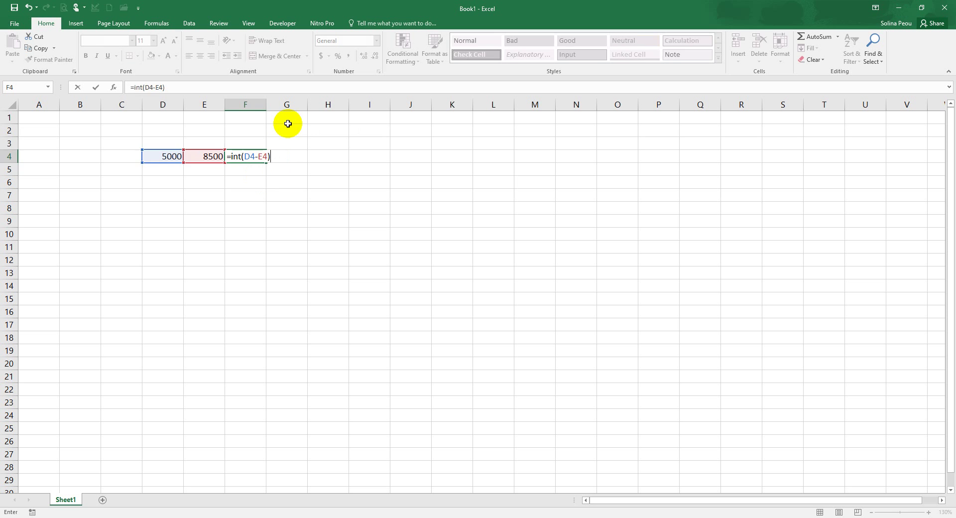
key(Return)
click(257, 157)
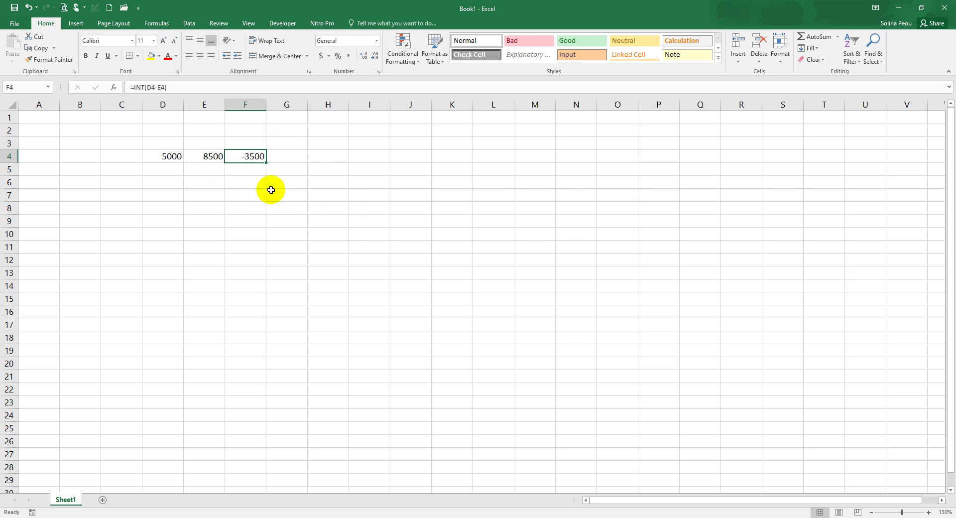
Enter the division formula =D4/E4 in cell G4
click(269, 167)
click(276, 156)
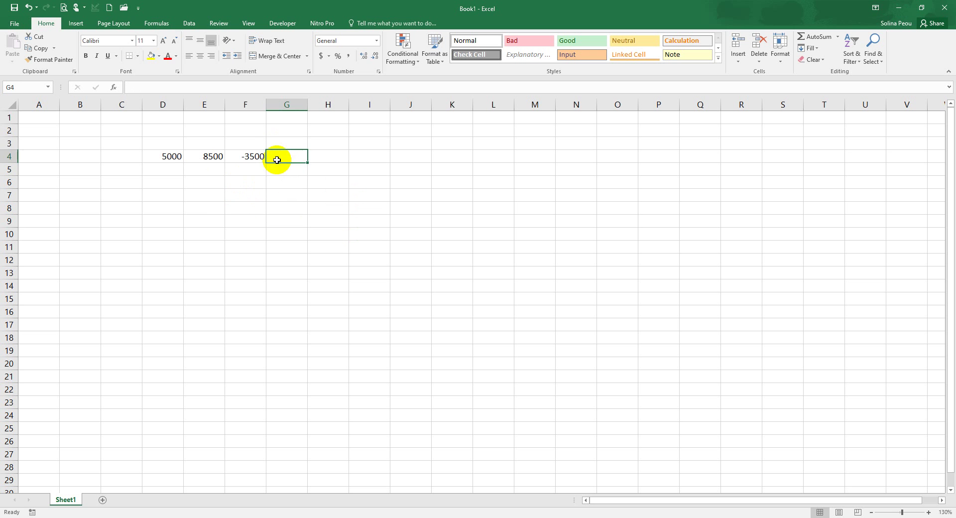
text(=)
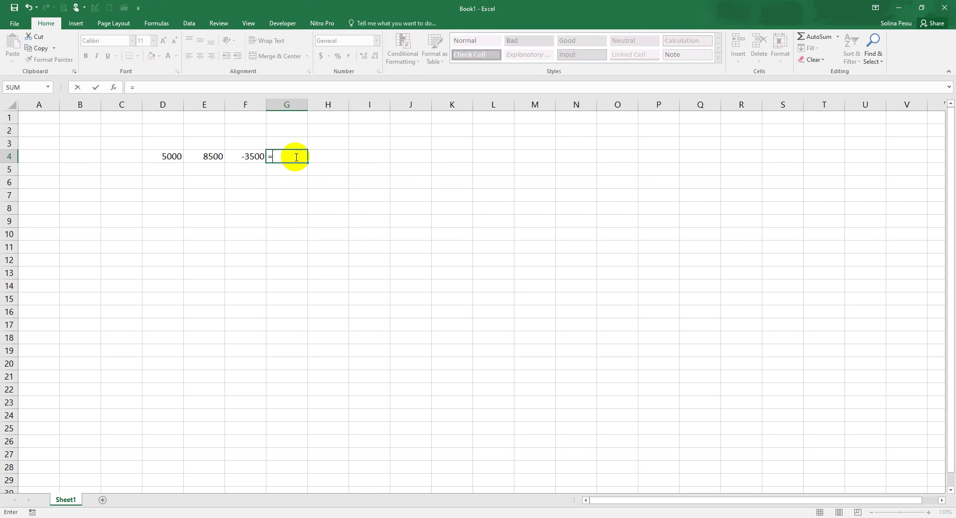
click(168, 156)
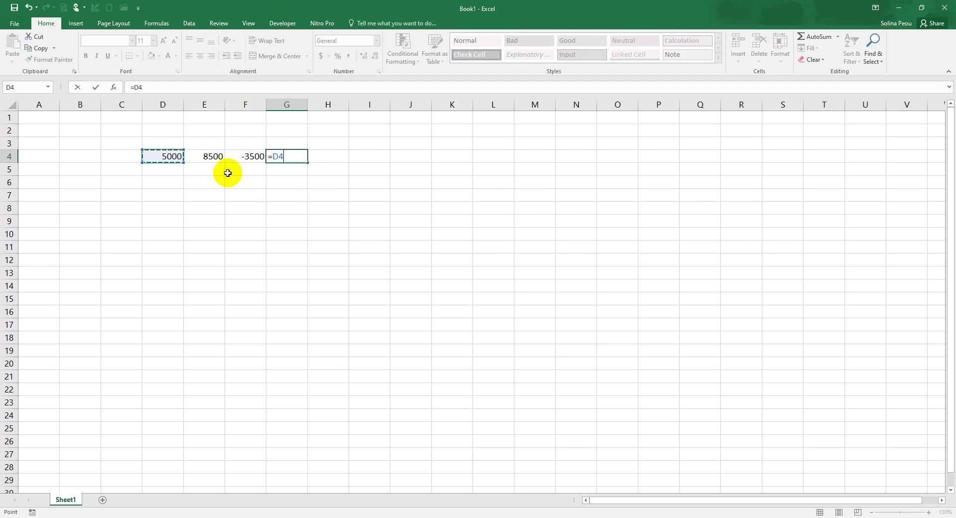
text(/)
click(203, 155)
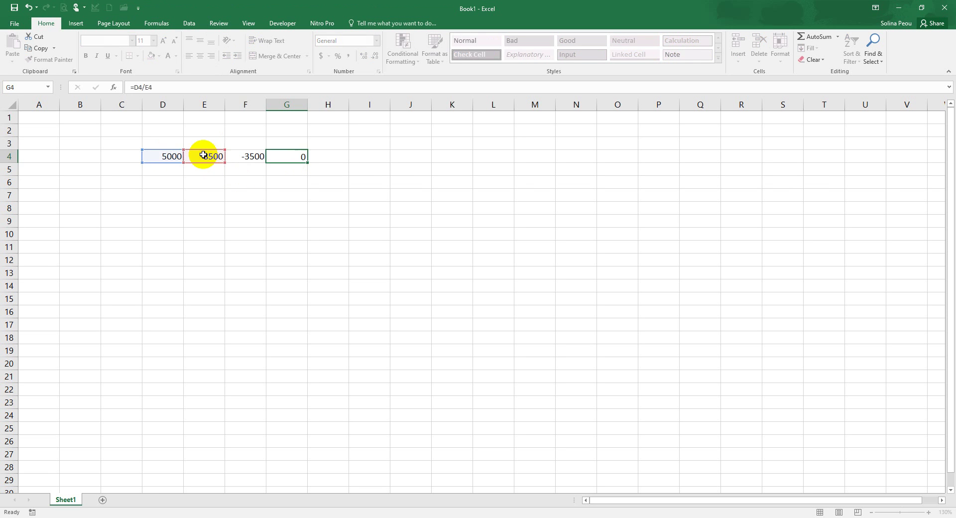
key(Return)
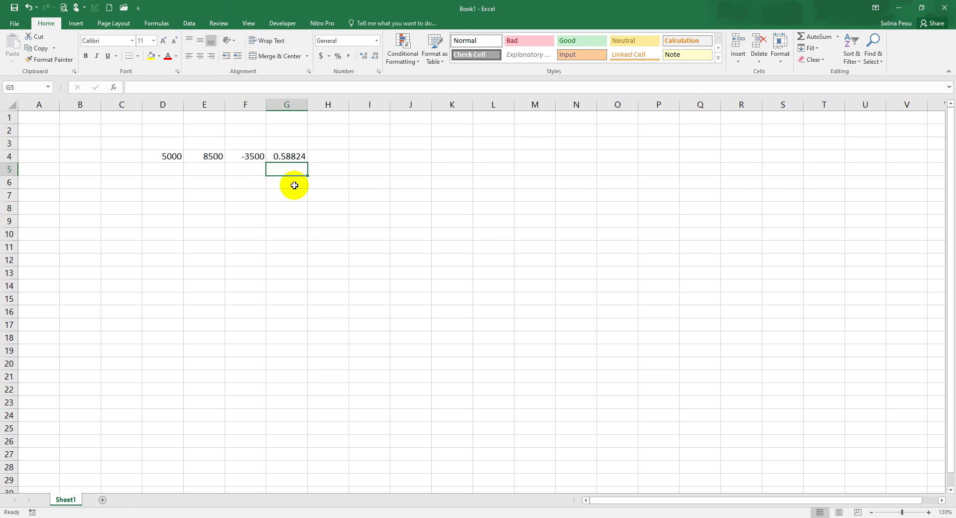
Wrap the division in G4 in the INT function, making the formula =INT(D4/E4)
click(285, 156)
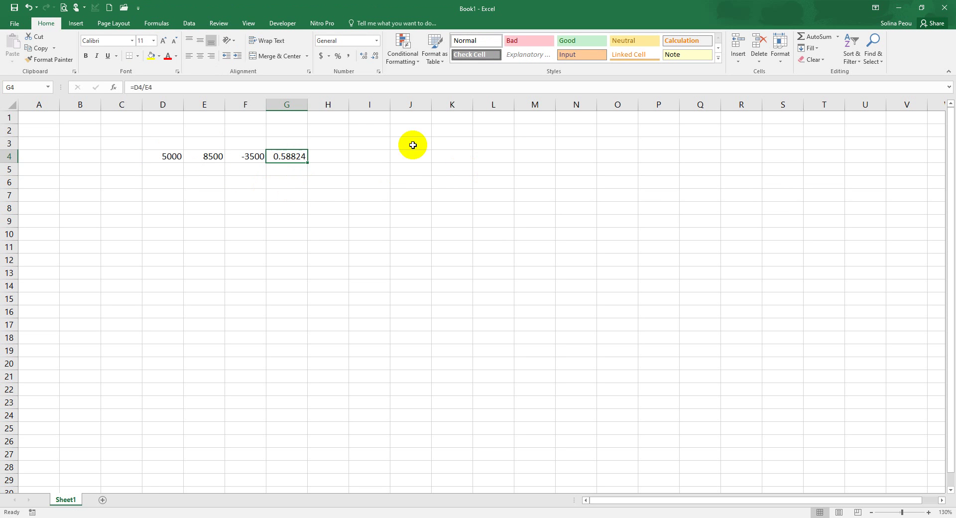
click(134, 88)
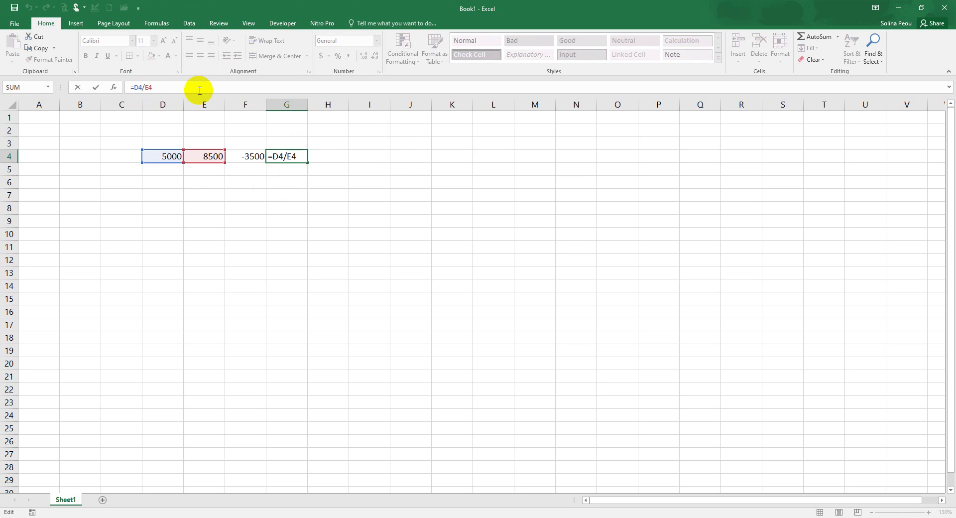
text(int()
key(Return)
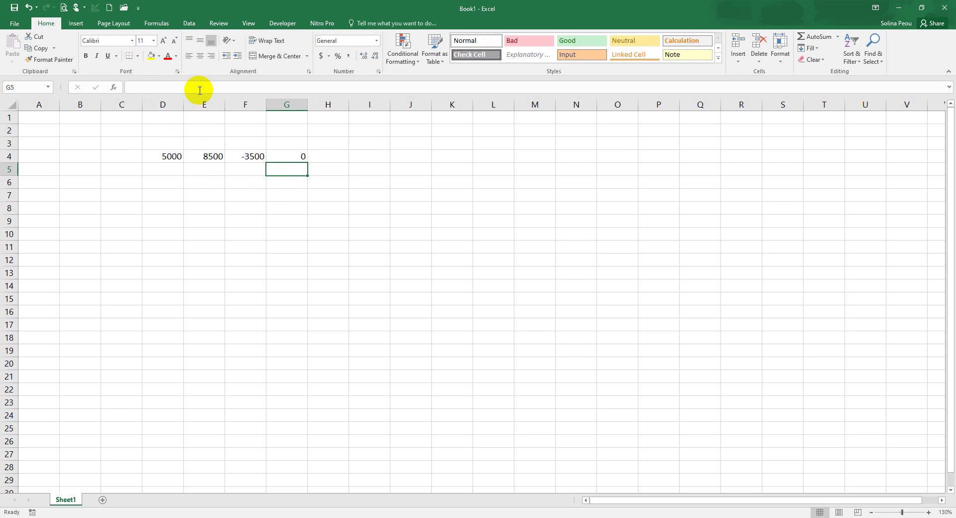
click(280, 155)
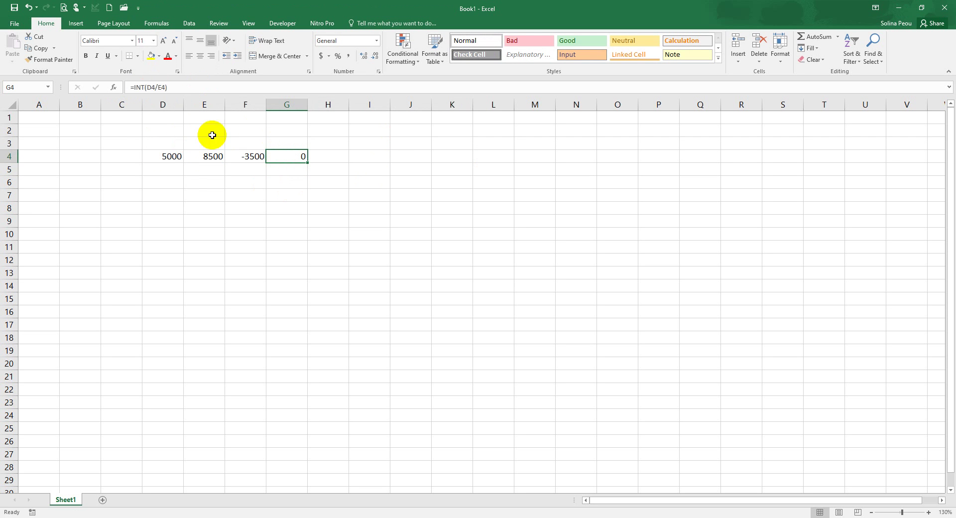
Replace the value in cell D4 with 9200
click(163, 158)
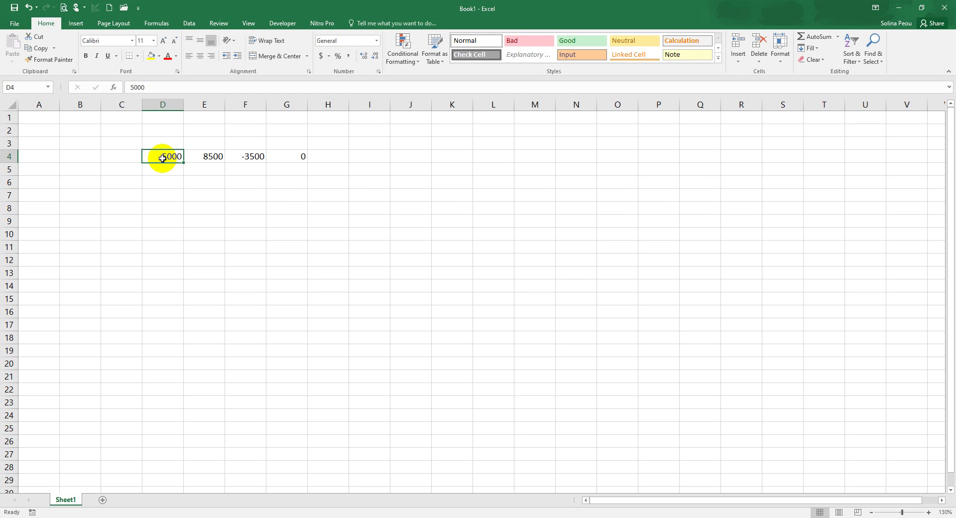
key(BackSpace)
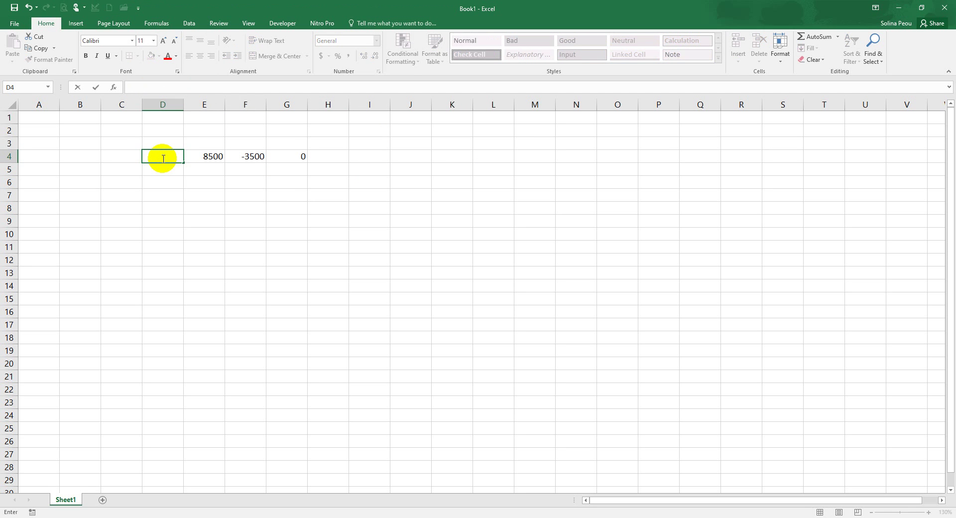
text(9200)
key(Return)
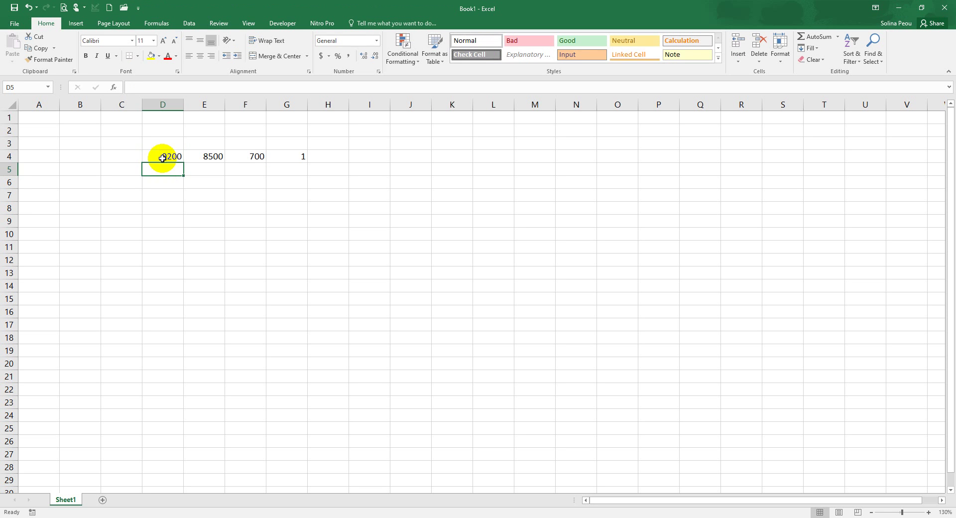
Remove the INT function from the formula in F4, leaving =D4-E4
click(247, 155)
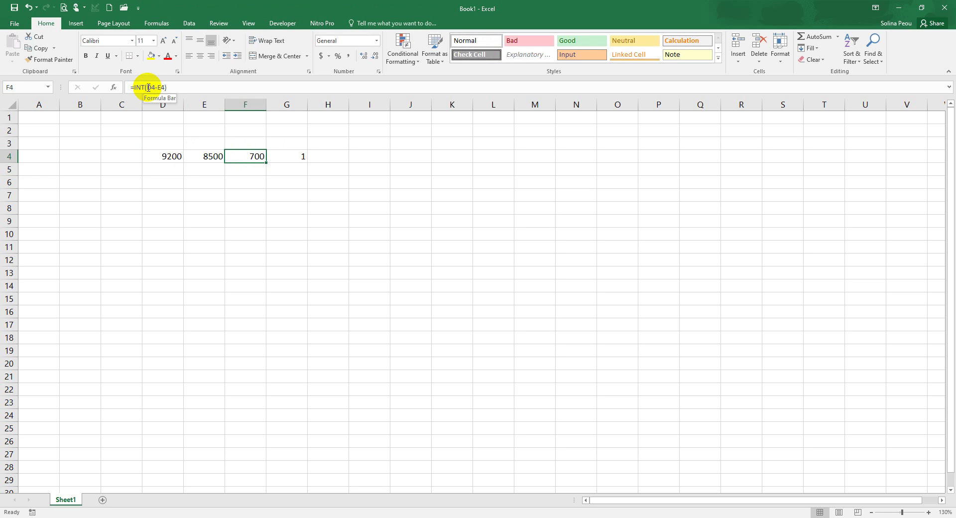
drag(149, 87, 135, 84)
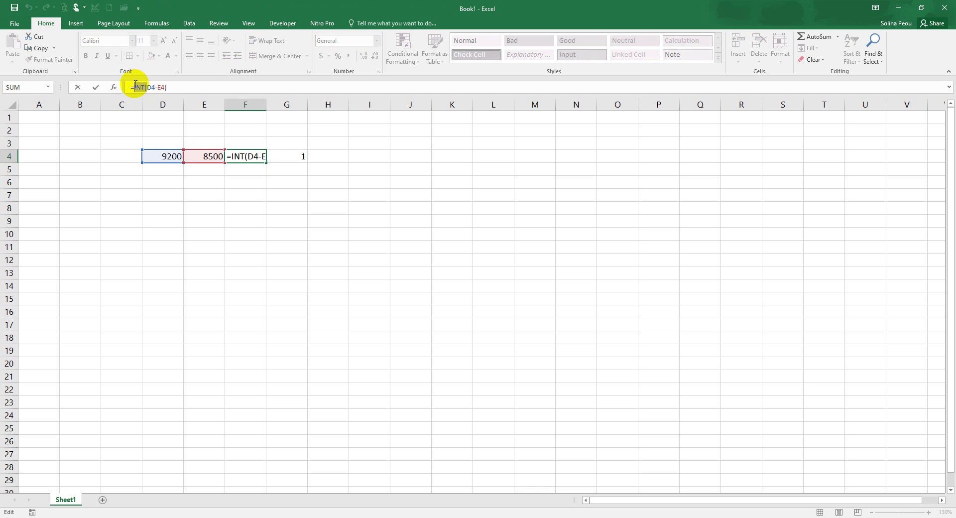
key(BackSpace)
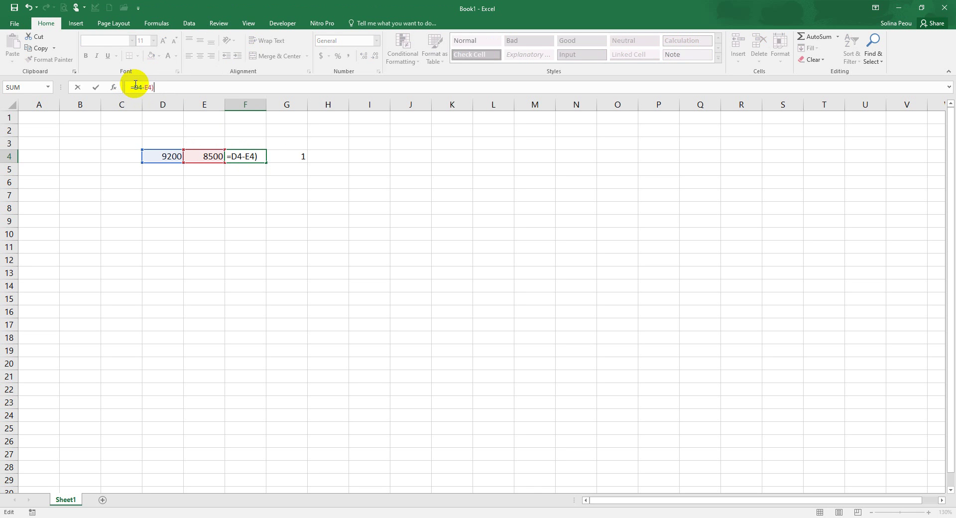
key(Return)
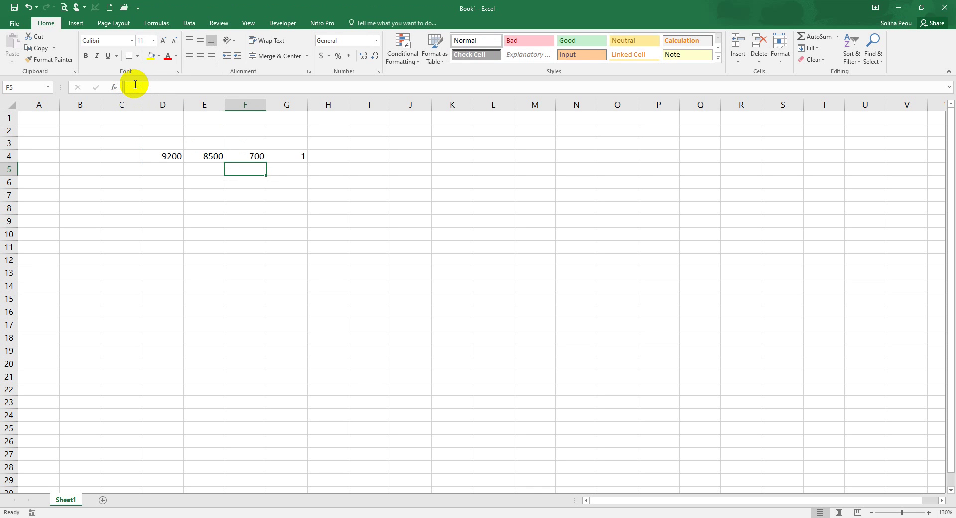
click(247, 157)
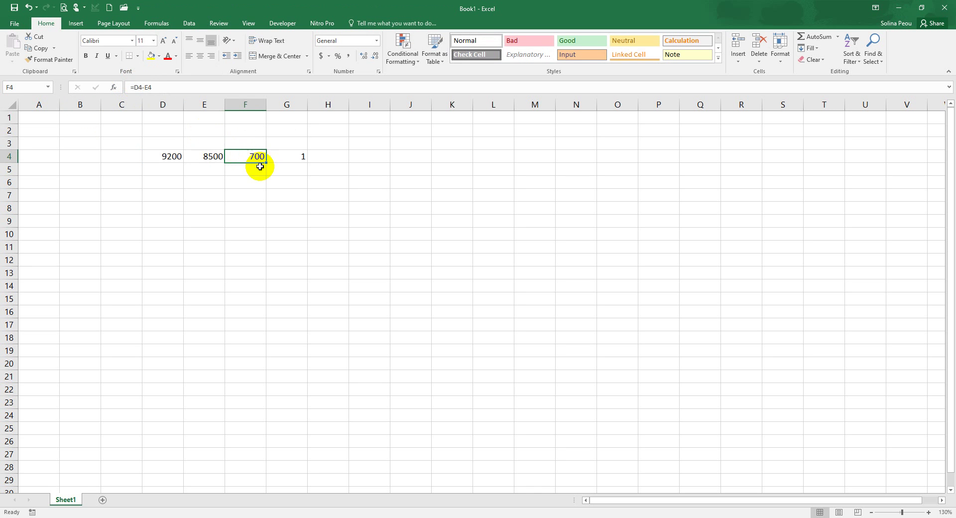
Remove the INT function from the formula in G4, leaving =D4/E4
click(299, 156)
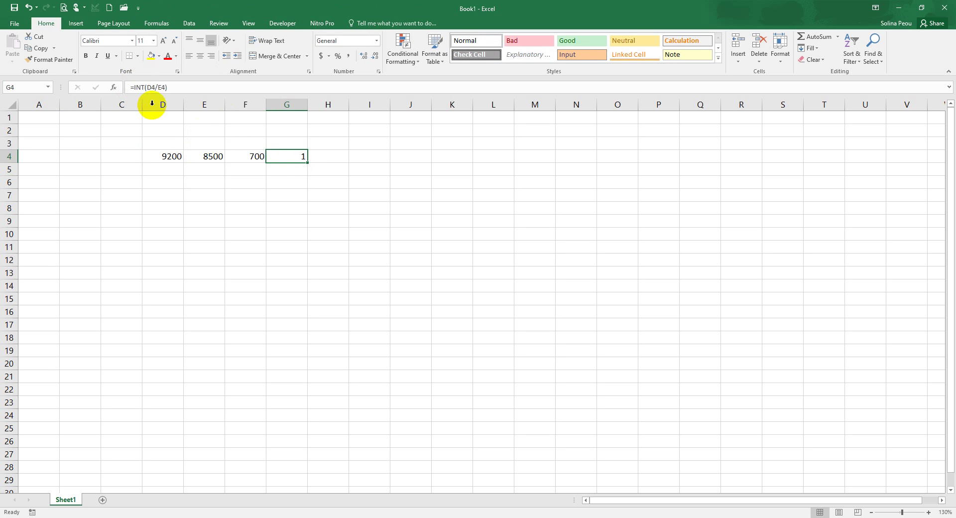
click(148, 87)
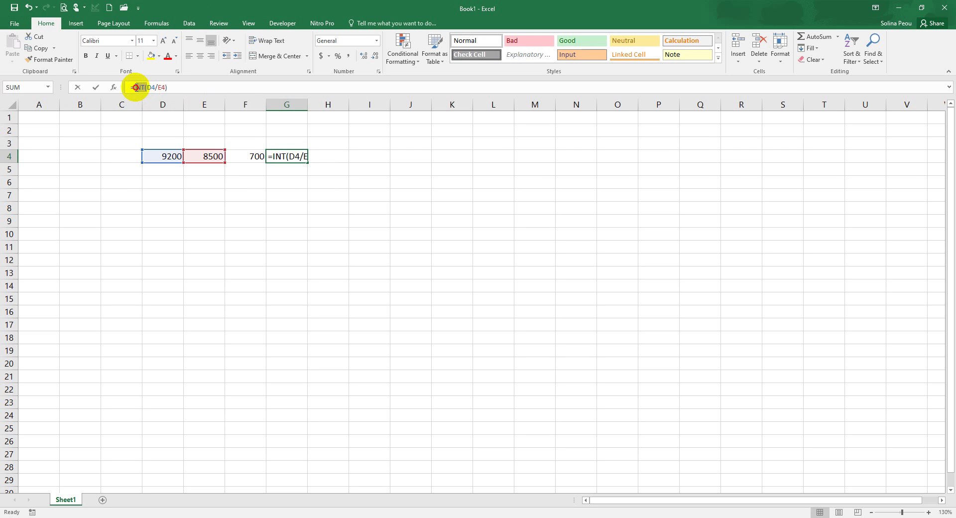
drag(136, 87, 187, 111)
text(D4/E4)
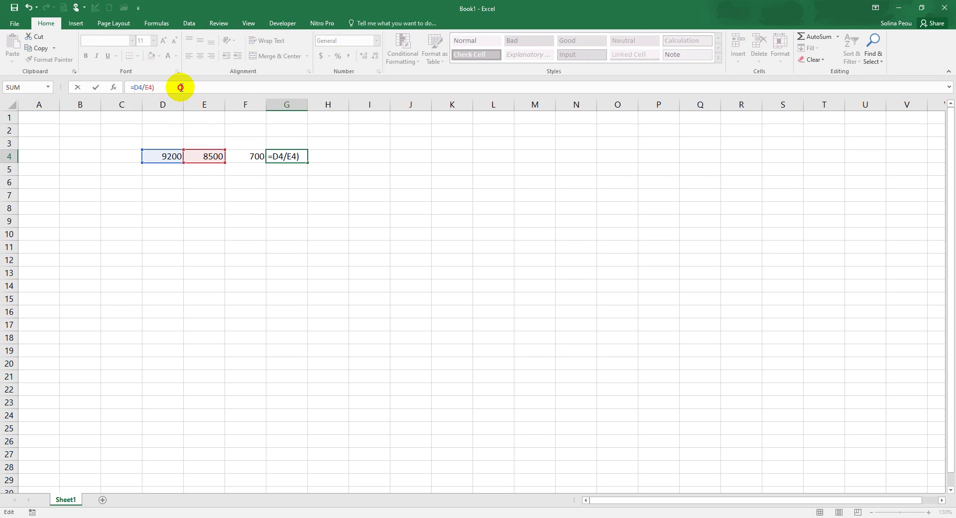
key(Return)
click(298, 193)
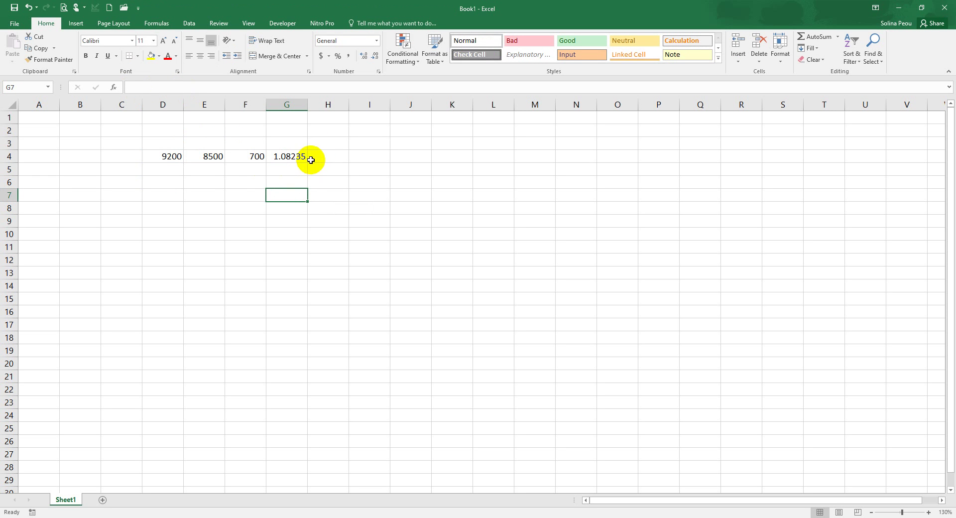
Wrap the division in G4 in the INT function again, making the formula =INT(D4/E4)
click(302, 156)
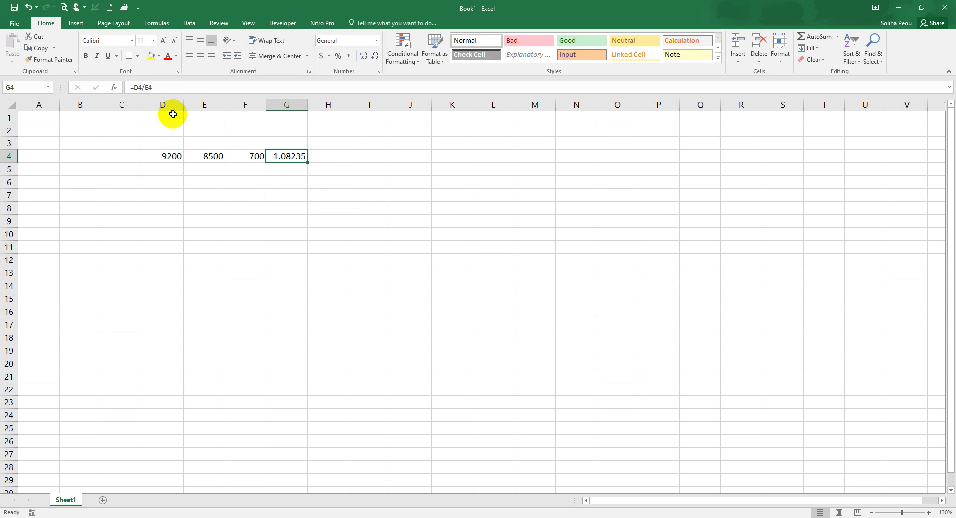
click(134, 87)
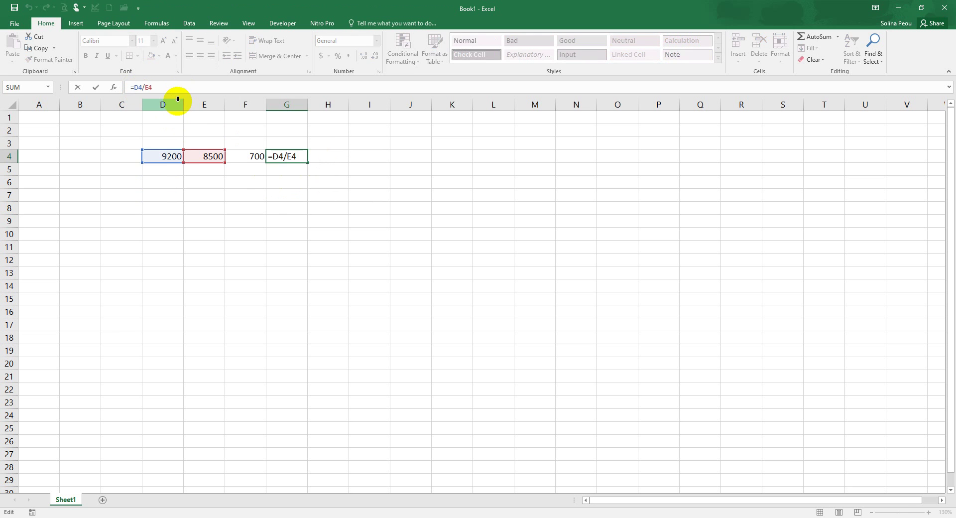
text(int()
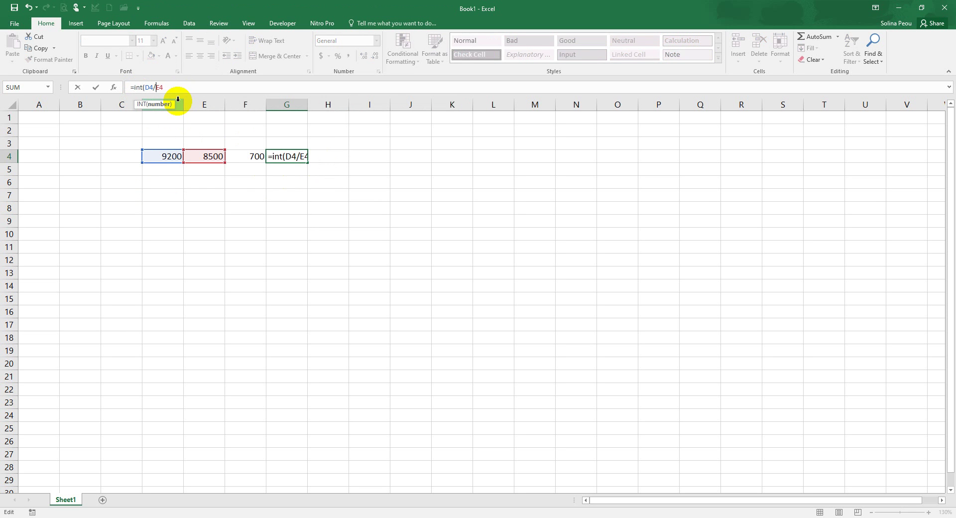
key(End)
key(Return)
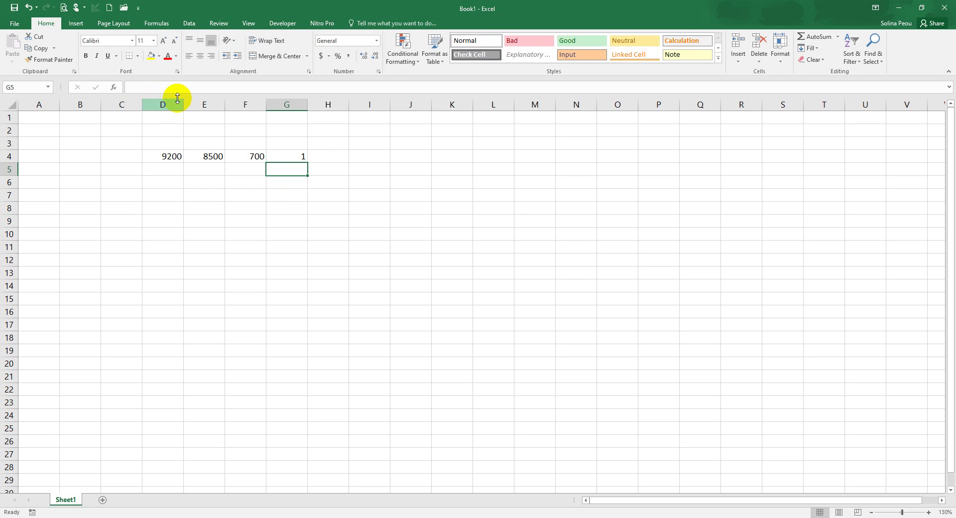
Change the formula in G4 back to the plain division =D4/E4
click(279, 153)
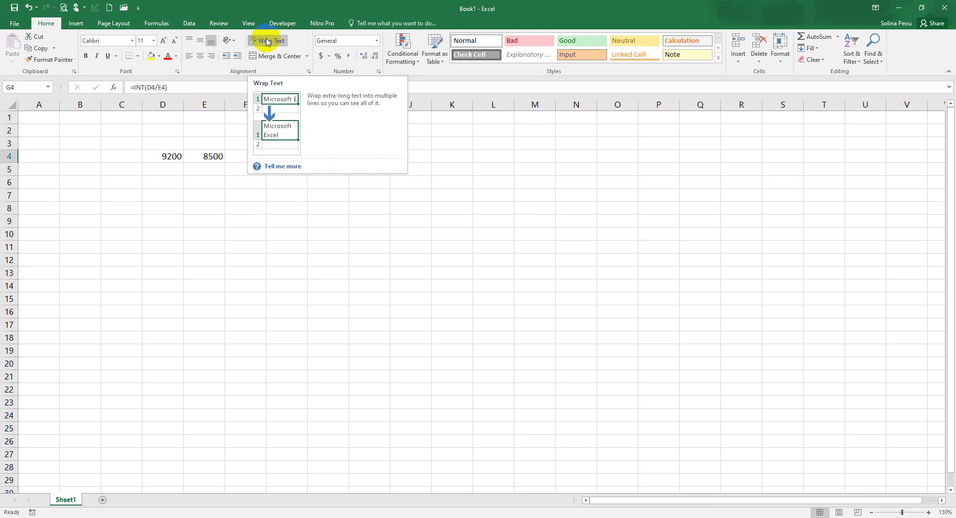
click(142, 89)
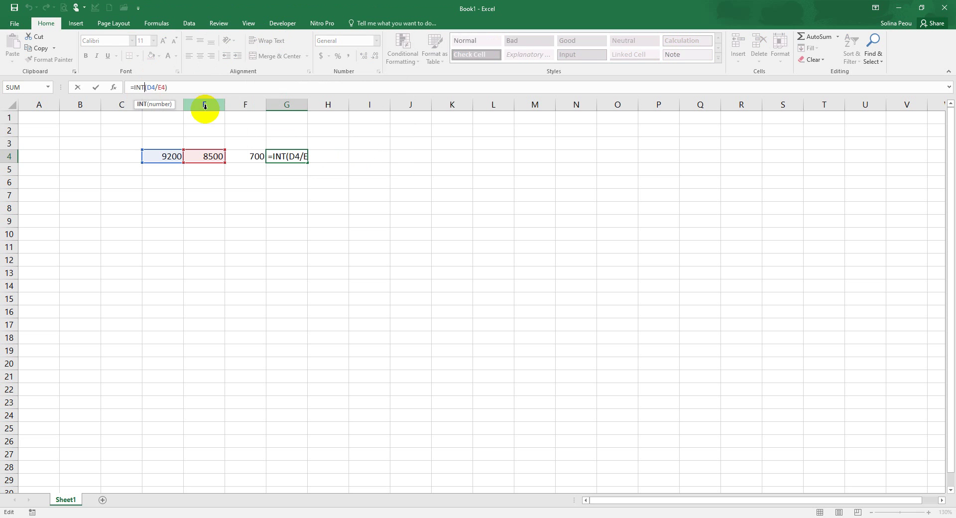
key(BackSpace)
key(BackSpace)
key(BackSpace)
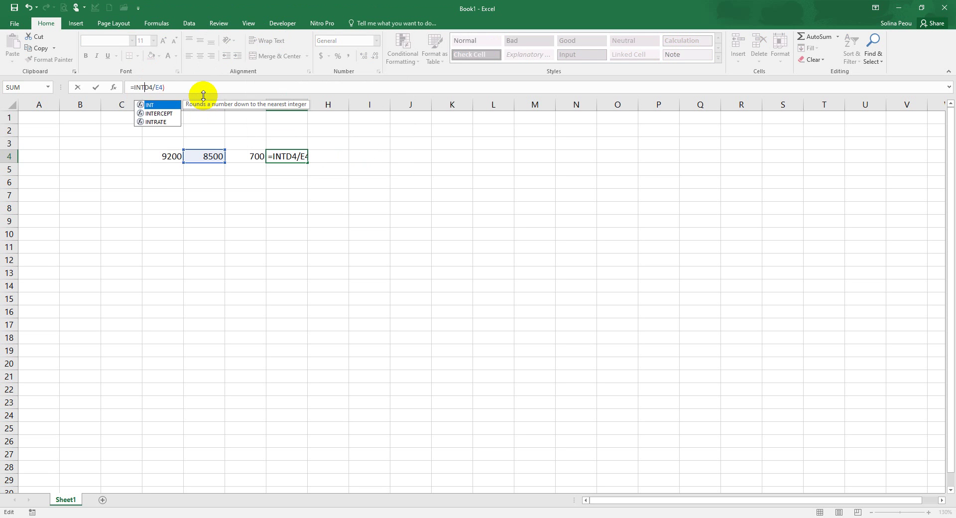
key(BackSpace)
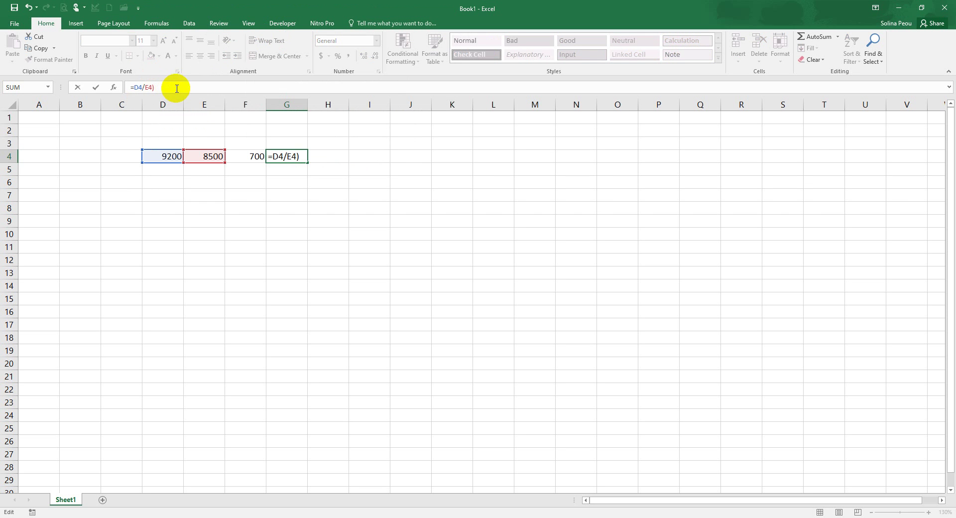
click(375, 183)
Reduce the number of decimals shown in cell G4 to one decimal place
click(298, 161)
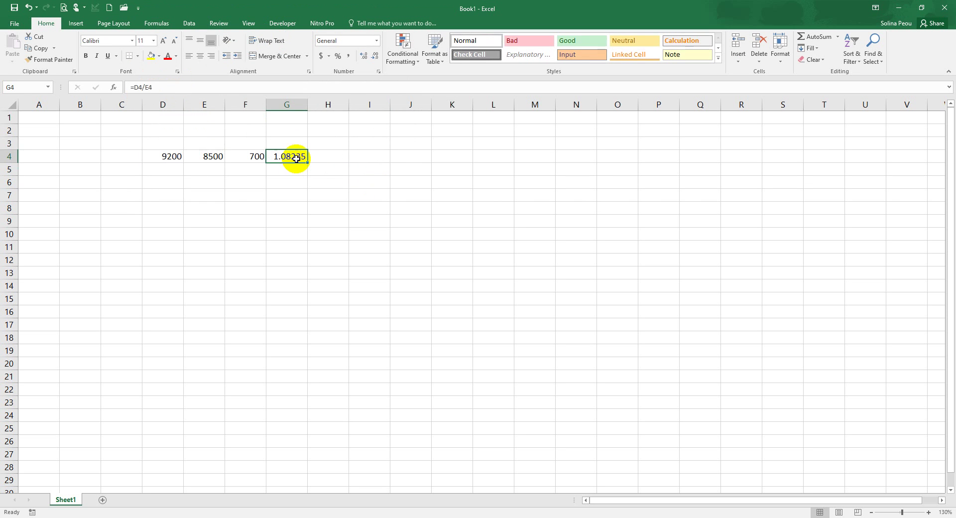
click(376, 56)
click(375, 56)
click(376, 56)
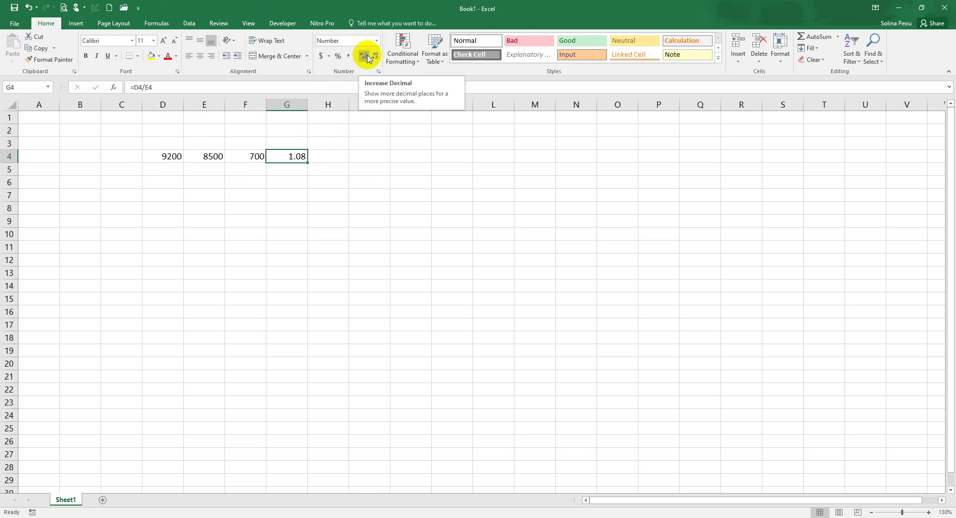
click(374, 60)
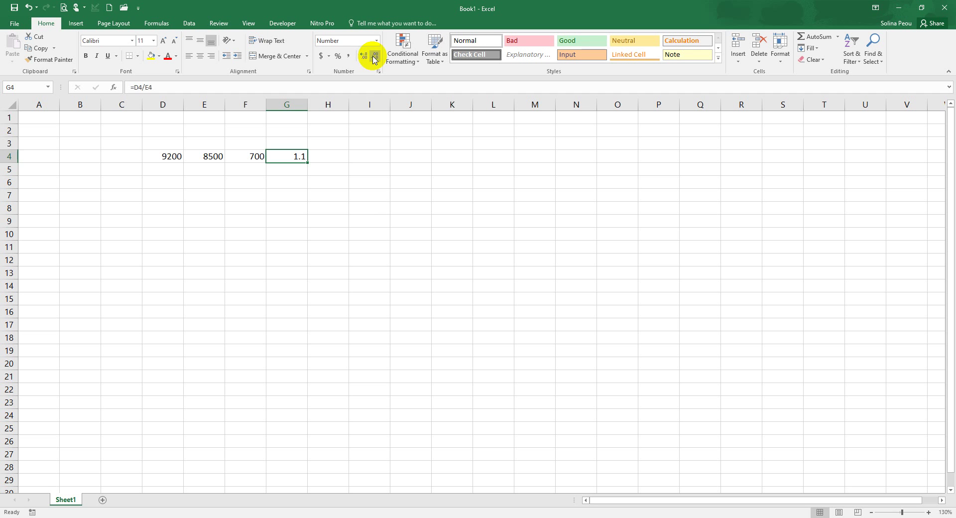
Clear the contents of cells F4 through H4
click(242, 215)
click(253, 158)
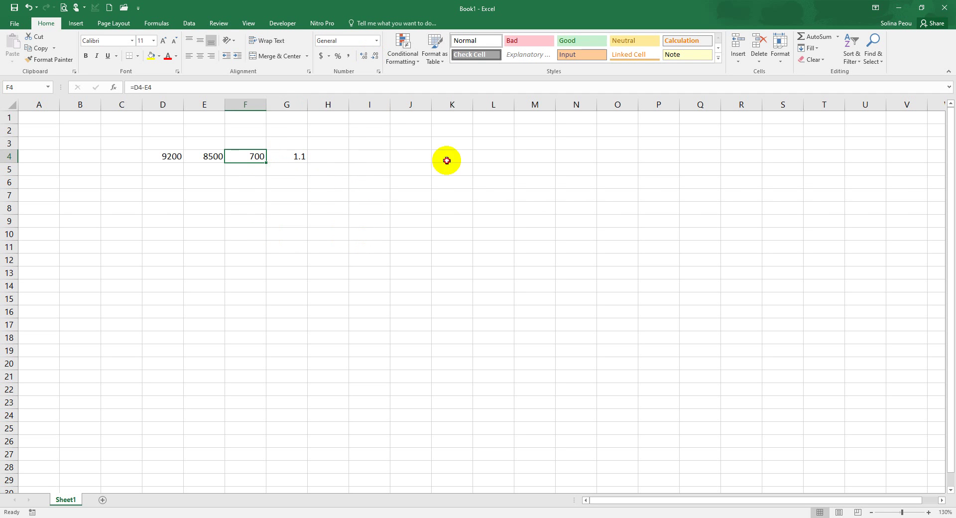
click(446, 158)
drag(330, 156, 245, 159)
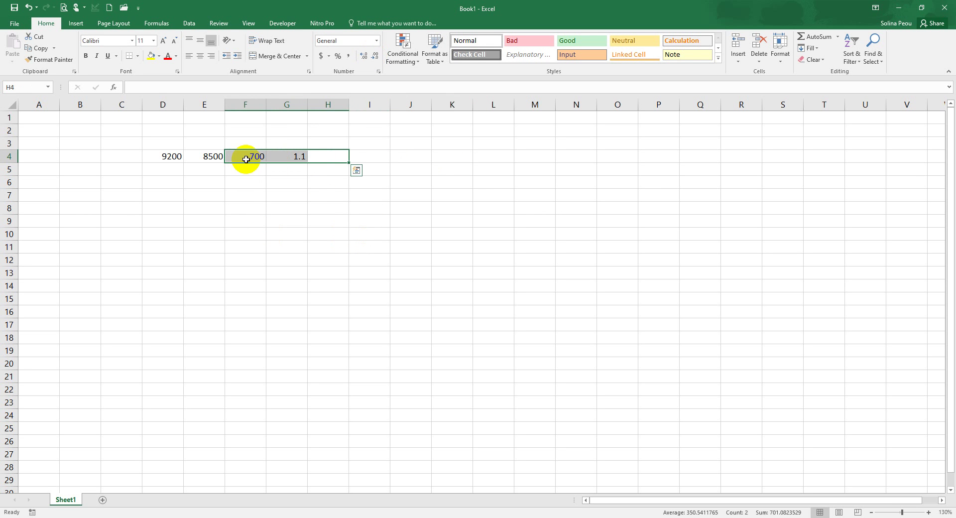
key(Delete)
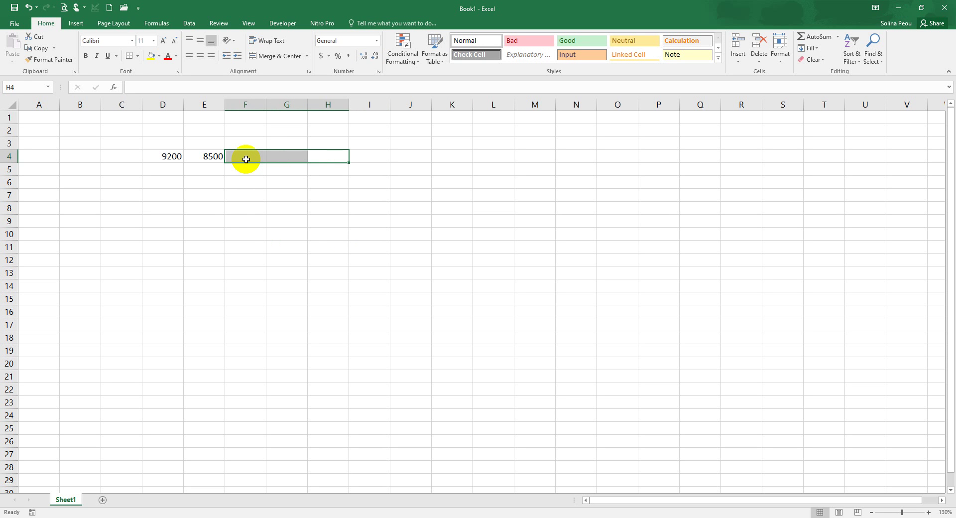
key(Right)
key(Left)
text(S)
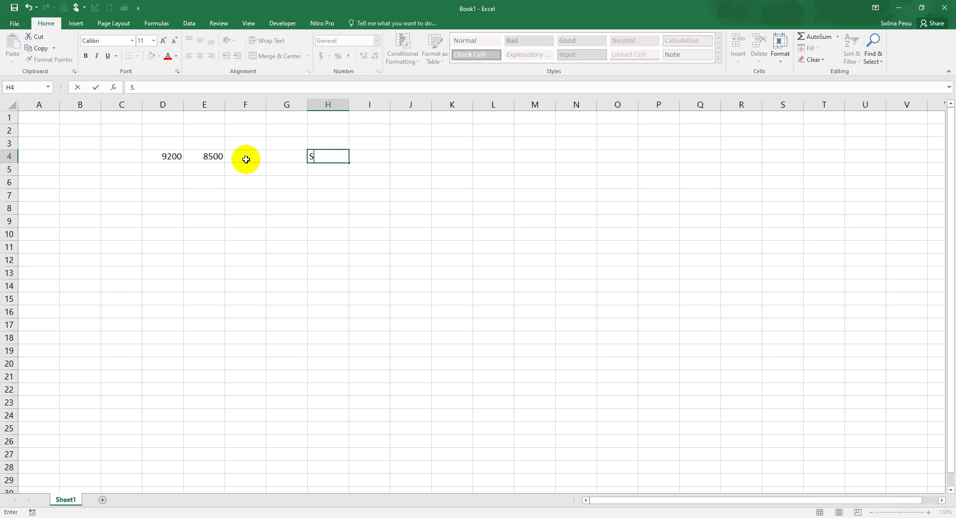
key(BackSpace)
text(=sq)
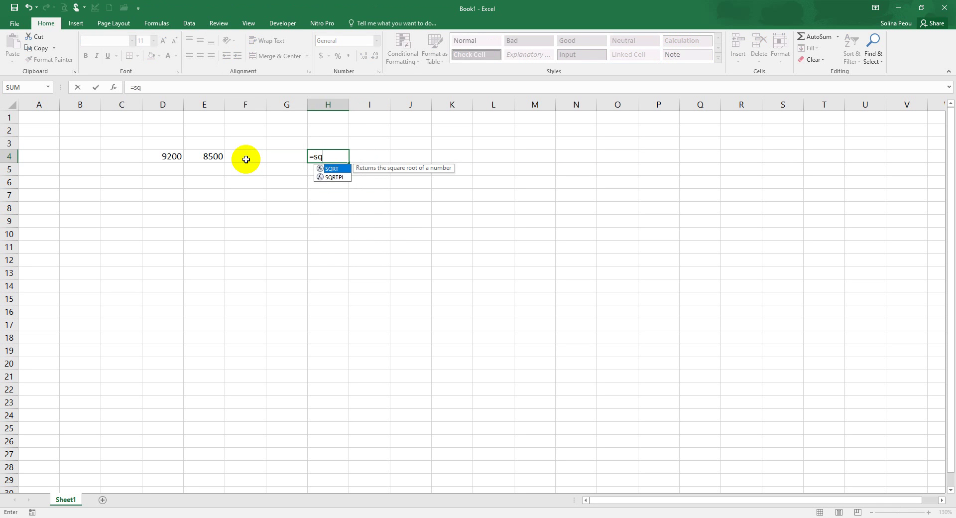
text(rt()
key(Escape)
Enter the value 813 in cell H2
click(322, 132)
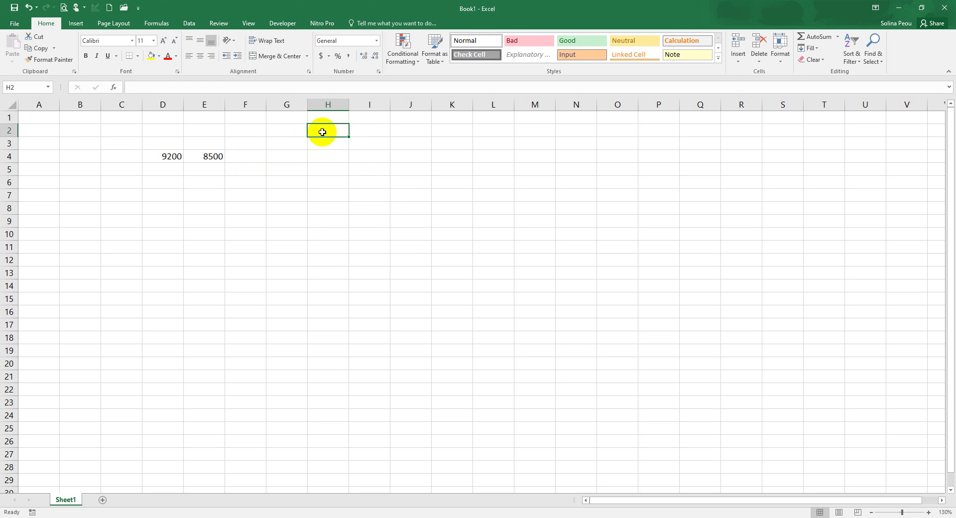
text(813)
key(Return)
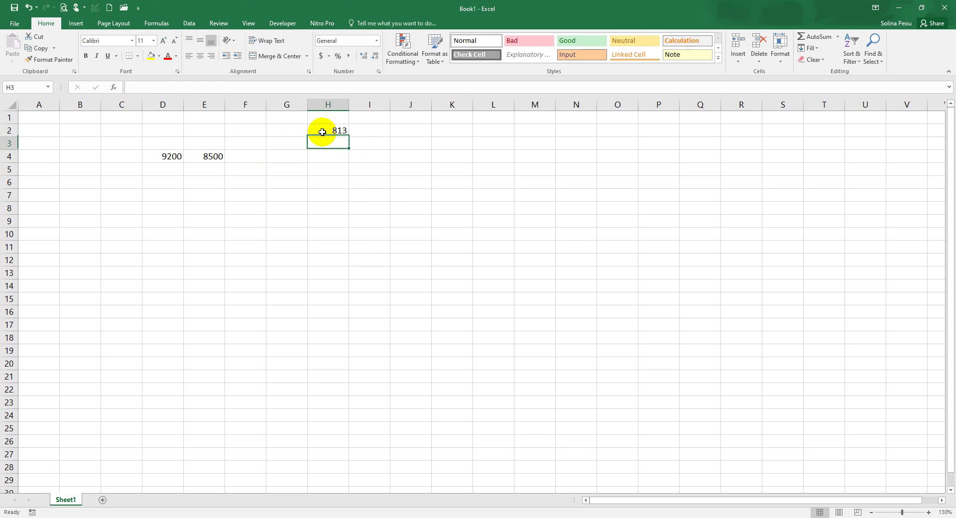
Replace the value in H2 with 81 and enter 256 in the cell below it, H3
click(331, 130)
text(821)
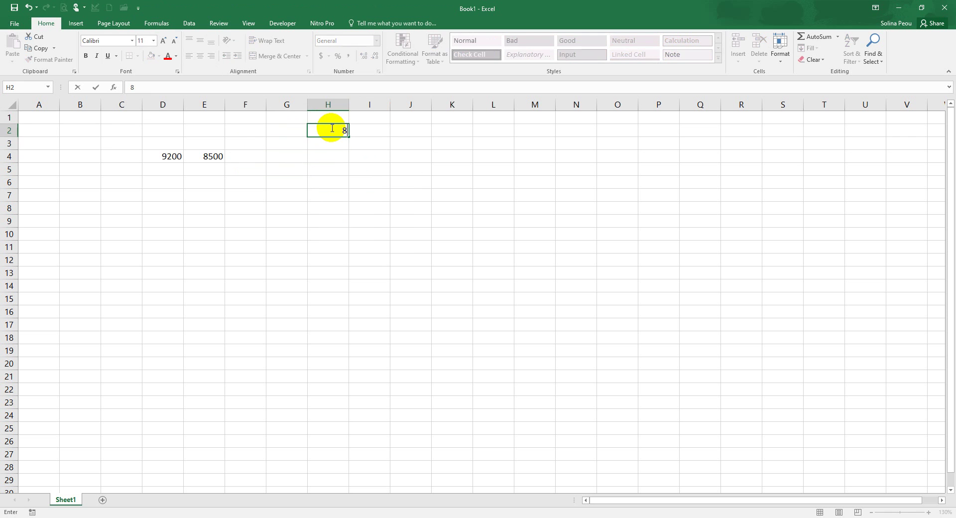
key(BackSpace)
key(BackSpace)
key(BackSpace)
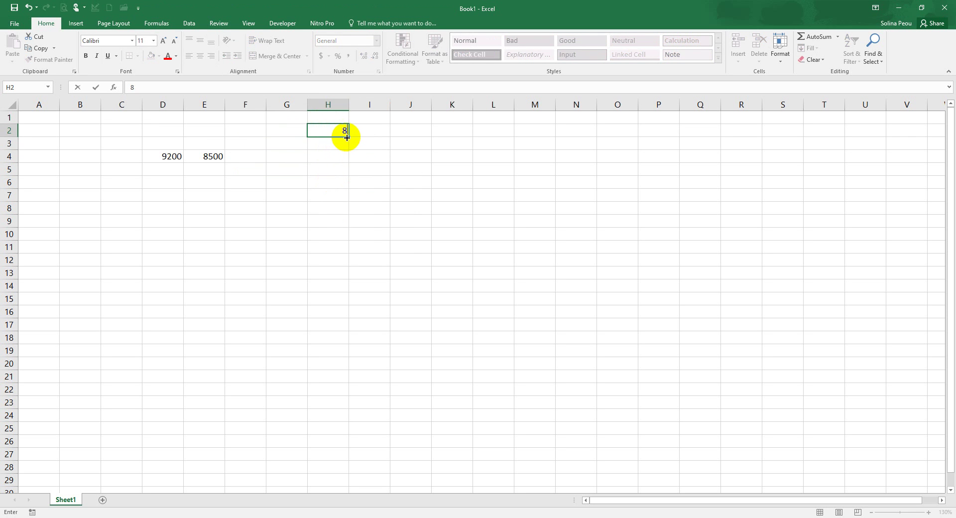
text(81)
key(Return)
text(256)
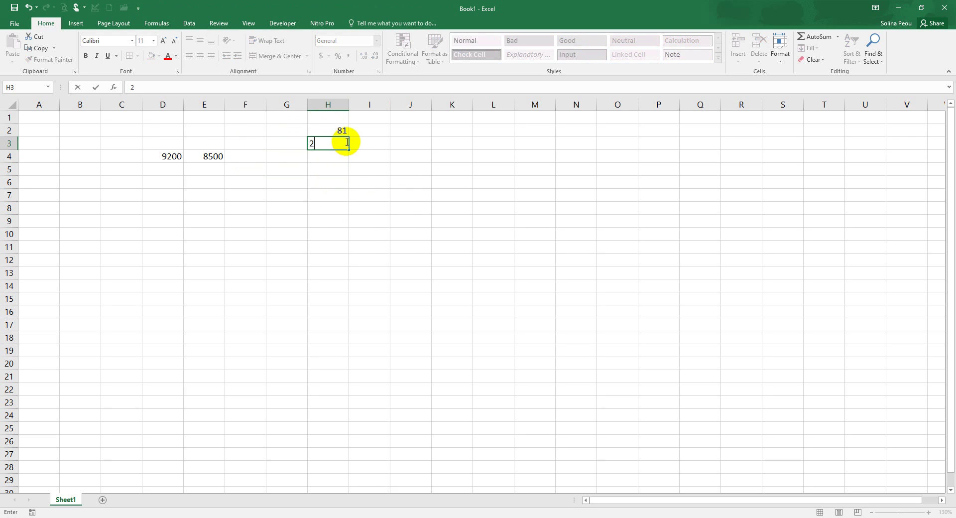
click(370, 145)
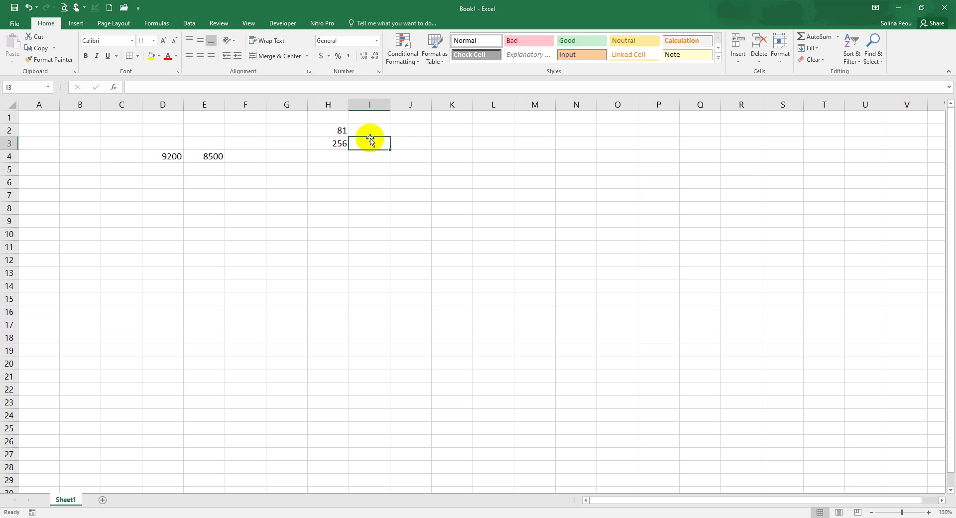
Enter the square root formula =SQRT(H2) in cell I2
click(371, 130)
text(=)
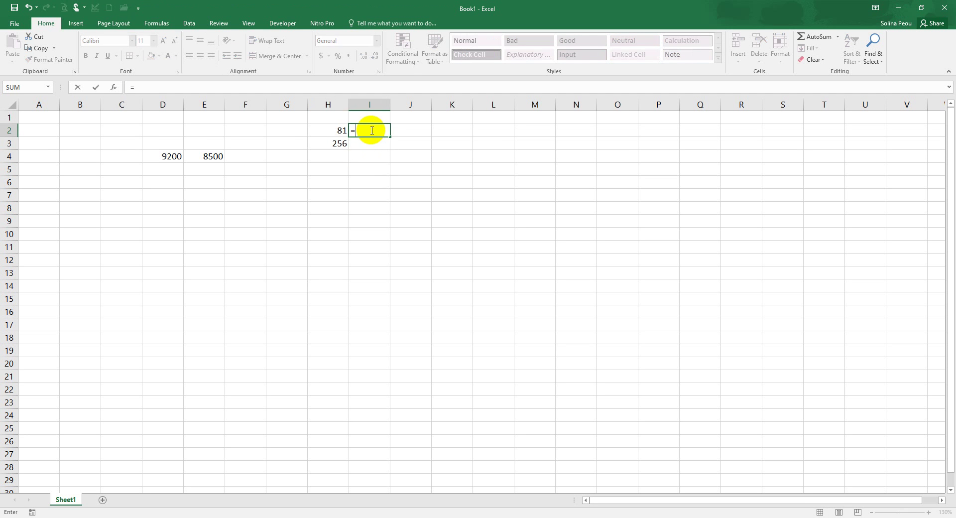
text(sqrt()
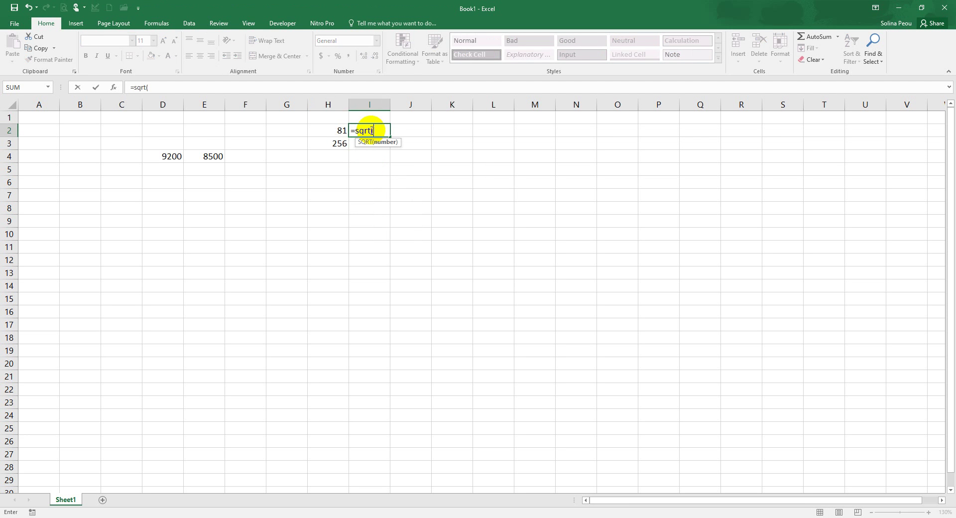
key(Left)
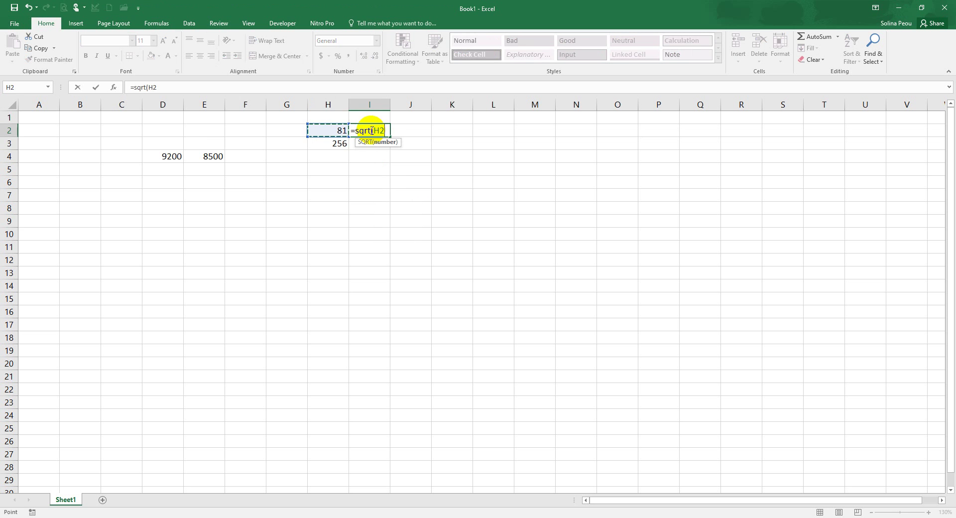
key(Return)
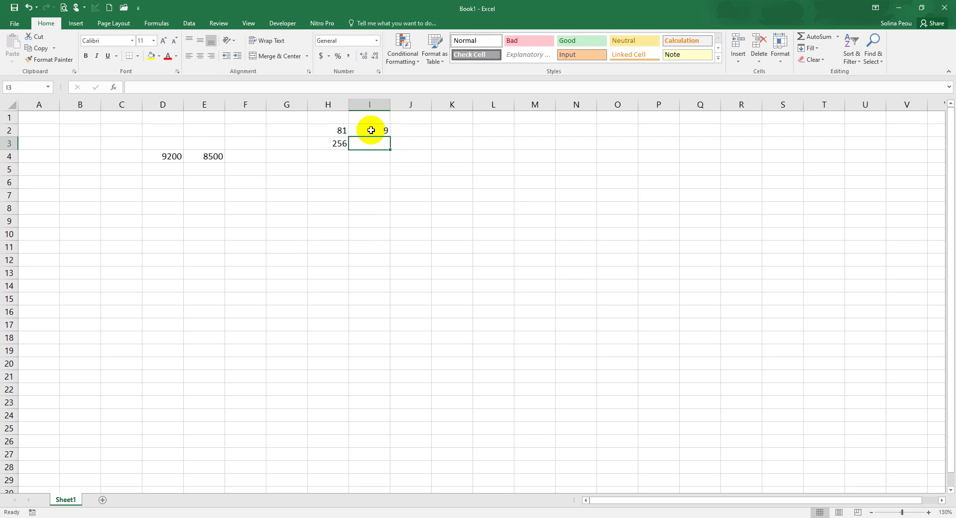
Enter the square root formula =SQRT(H3) in cell I3
text(=)
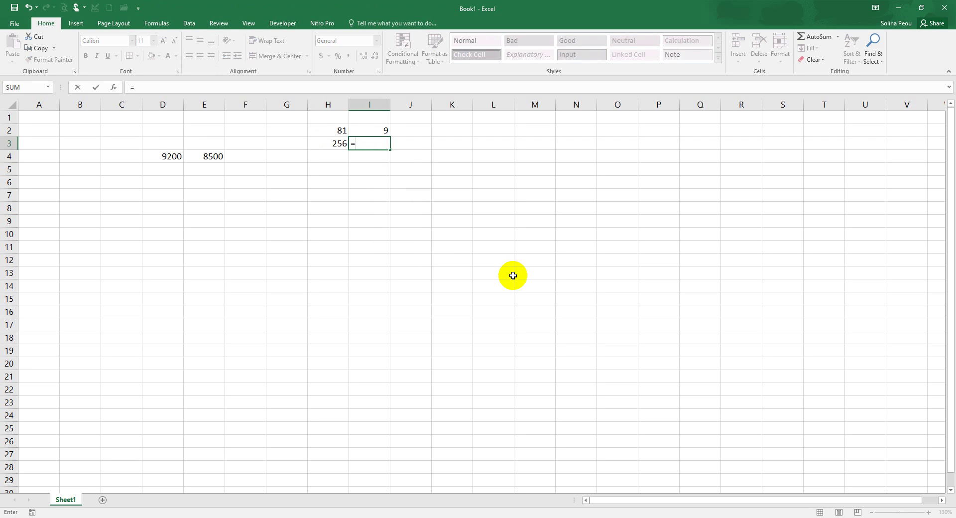
text(sqrt()
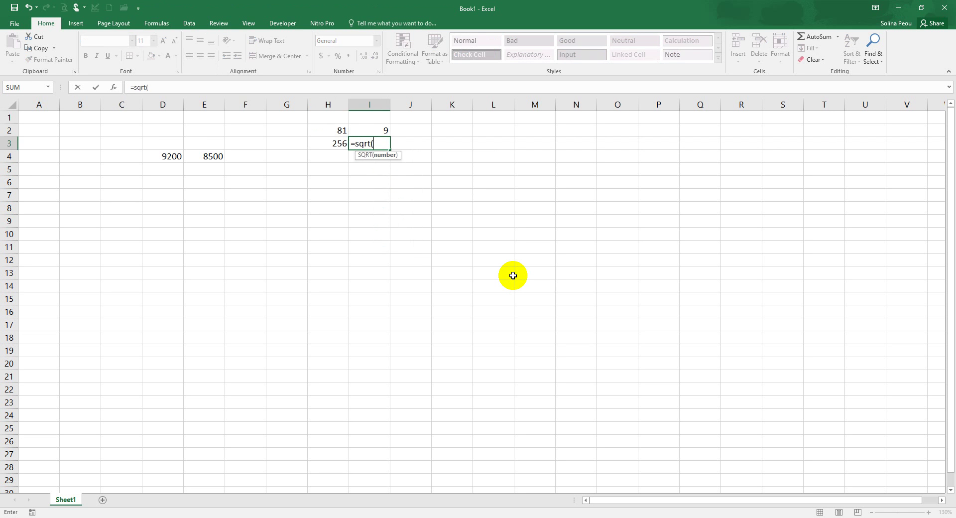
key(Left)
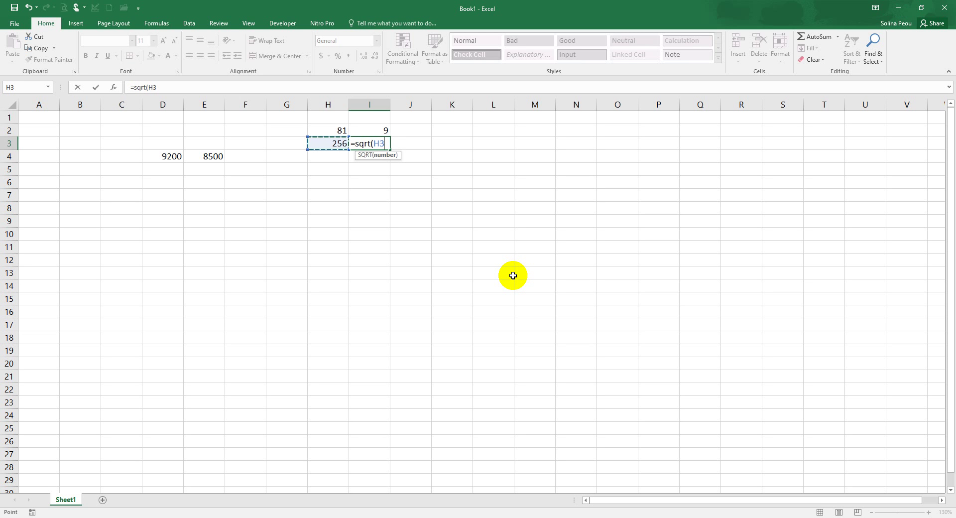
key(Return)
key(Up)
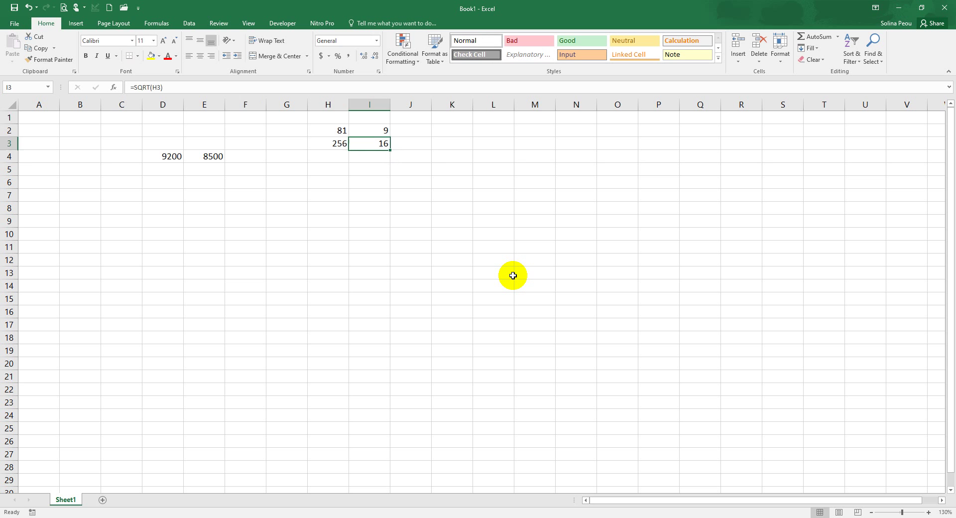
Enter the value 5 in cell J2 and 2 in cell K2
key(Up)
key(Right)
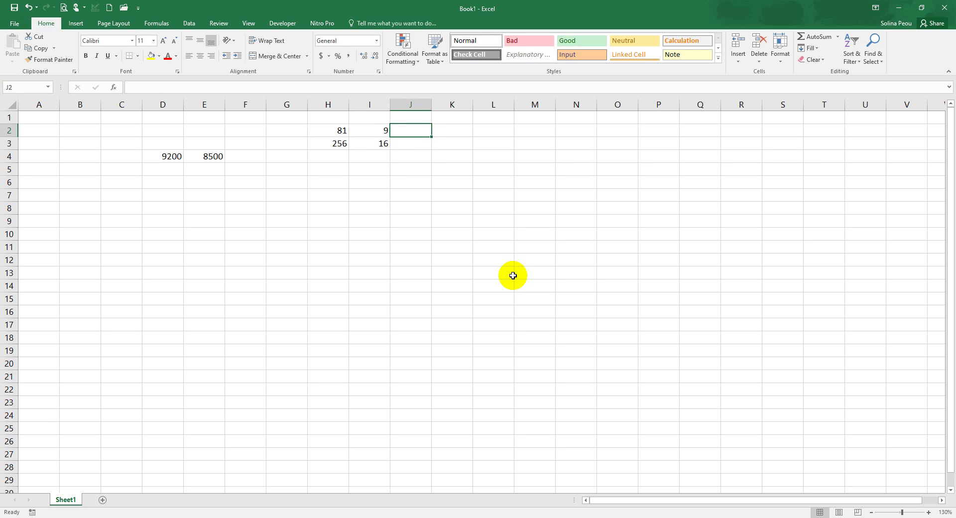
key(Down)
key(Left)
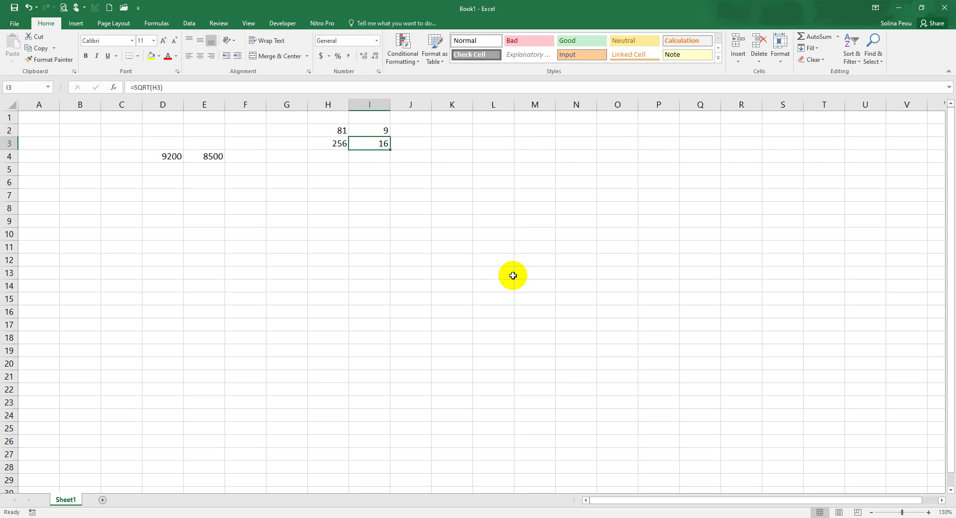
key(Right)
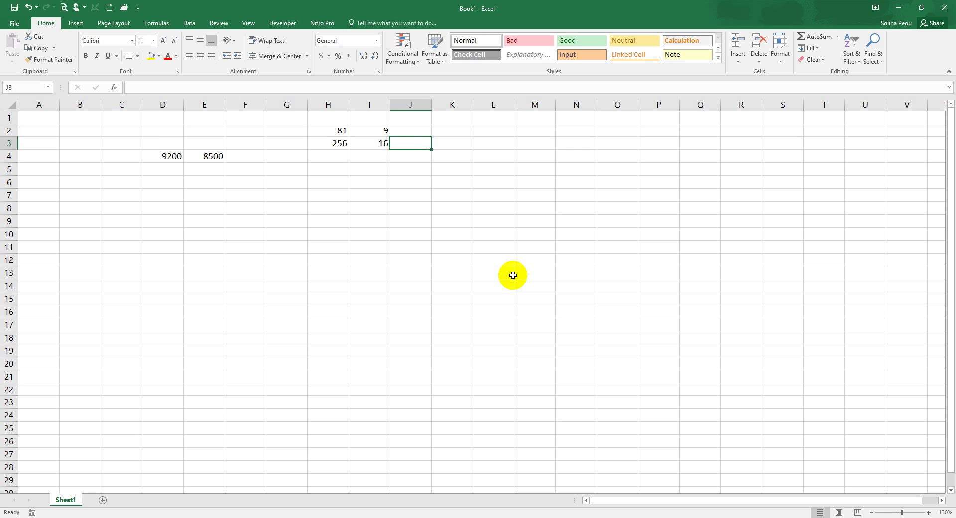
key(Up)
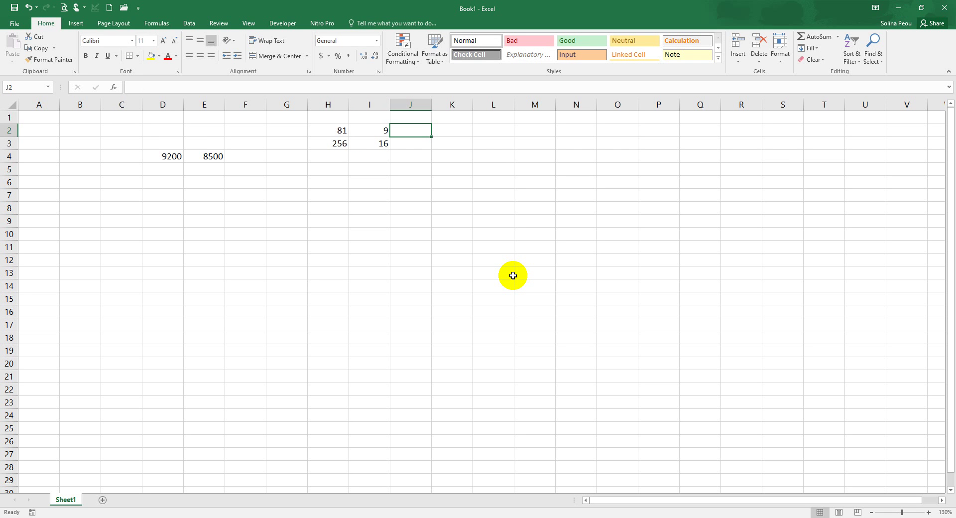
text(5)
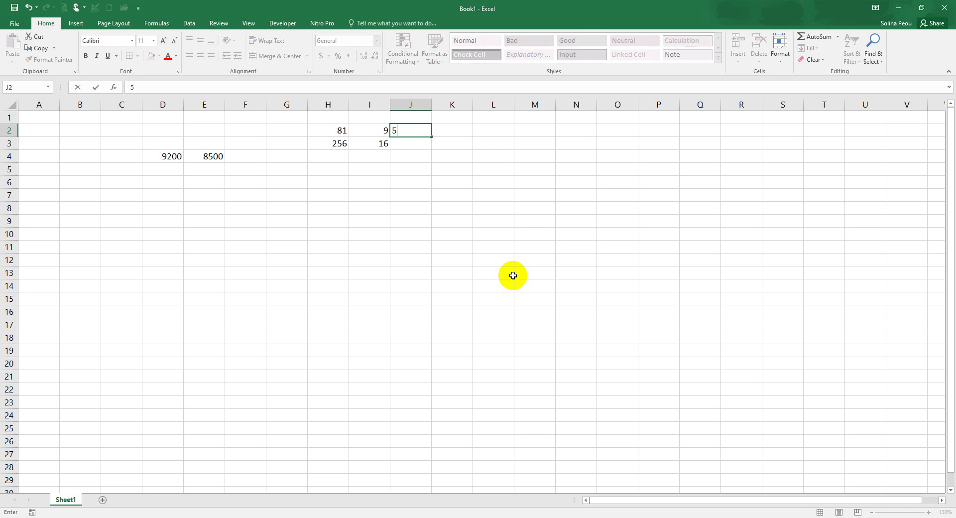
key(Tab)
text(2)
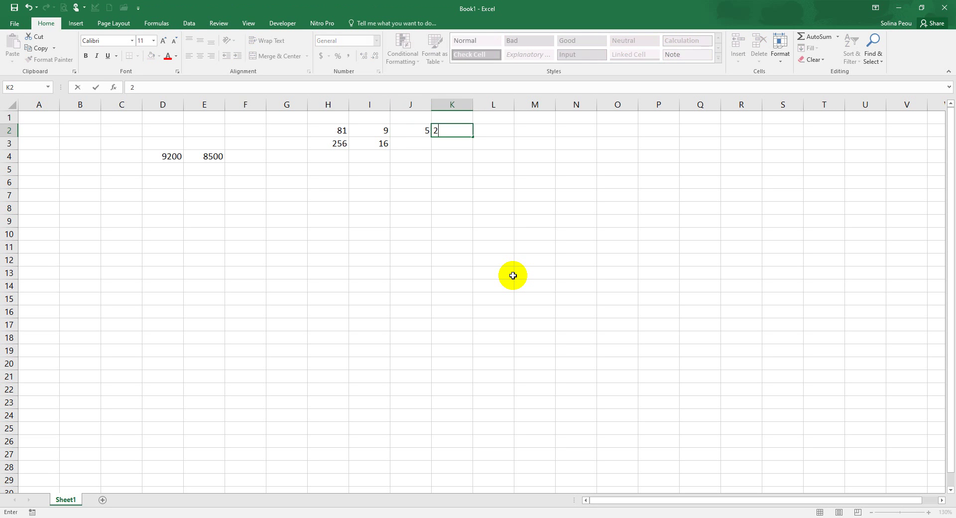
key(Down)
Enter the value 6 in cell J3 and 3 in cell K3
key(Left)
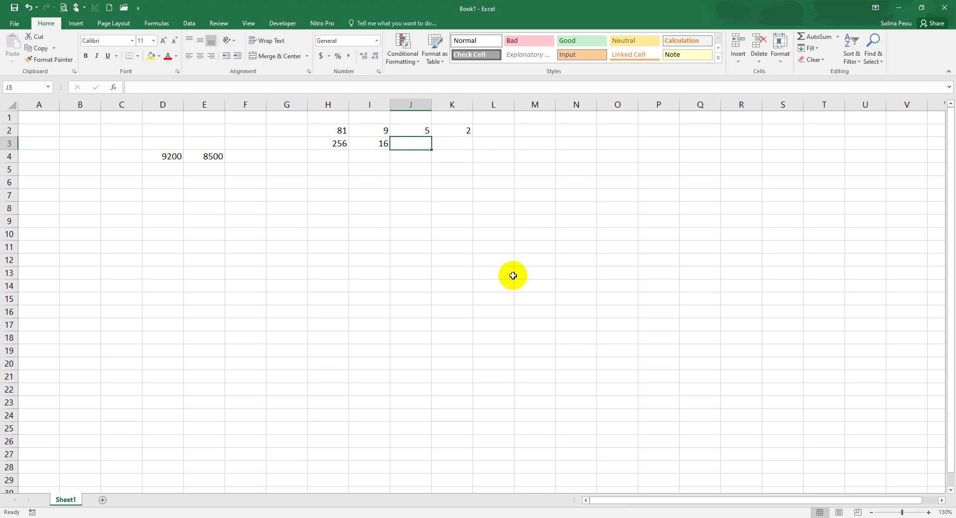
text(6)
key(Tab)
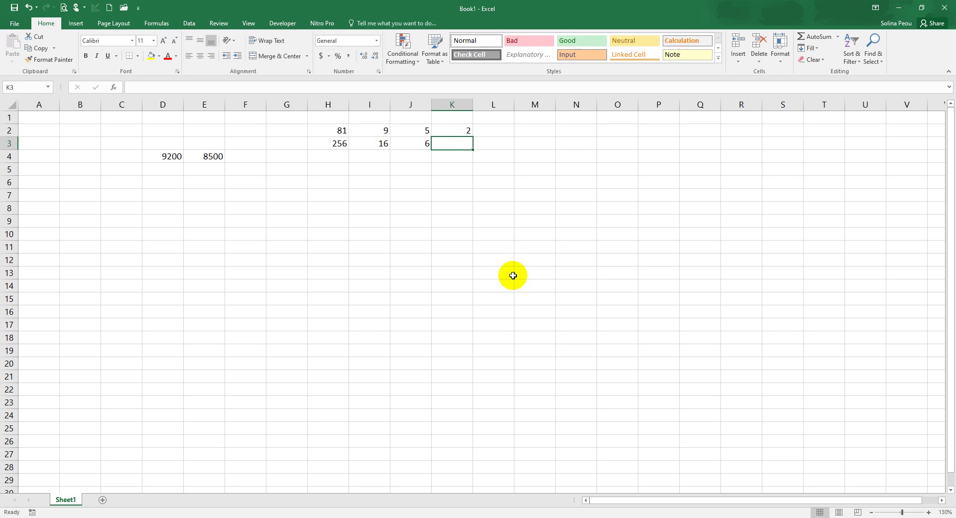
text(3)
key(Tab)
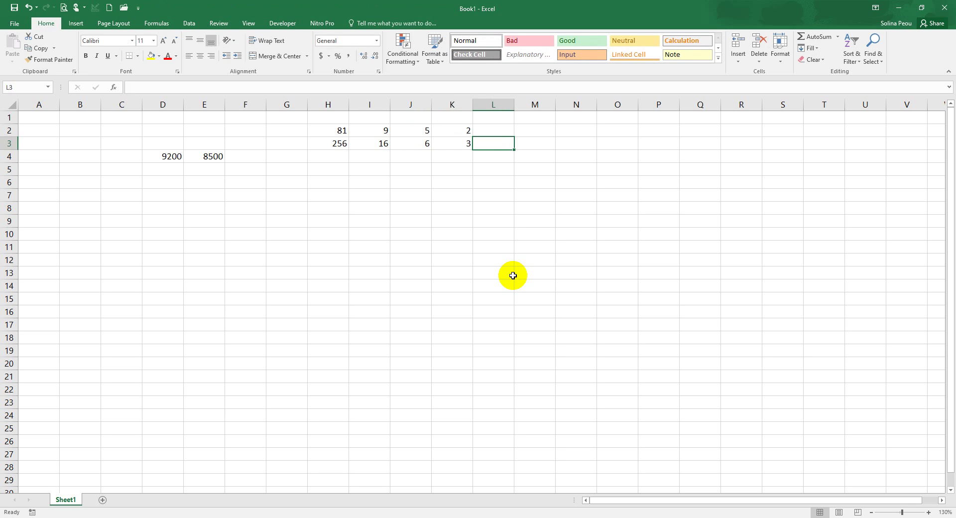
Enter the exponent formula =J2^K2 in cell L2 using the caret operator
key(Up)
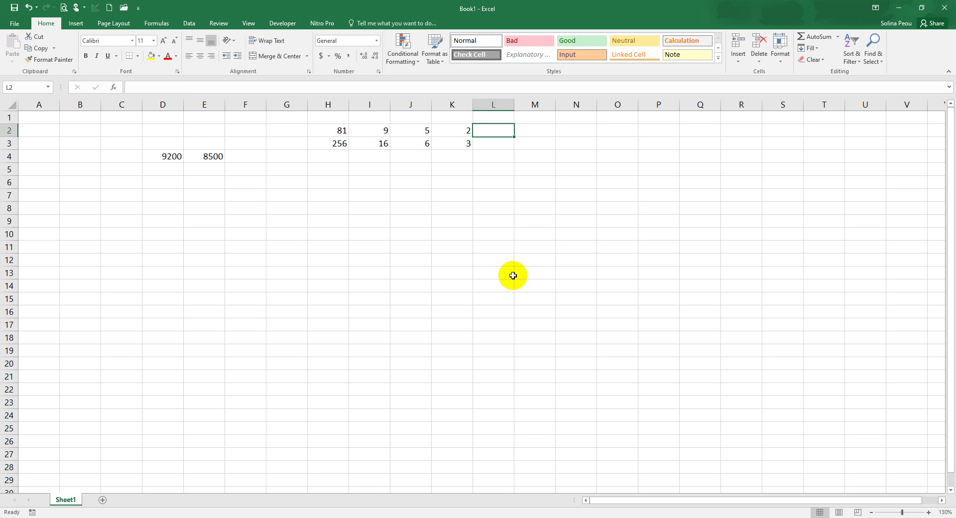
text(=)
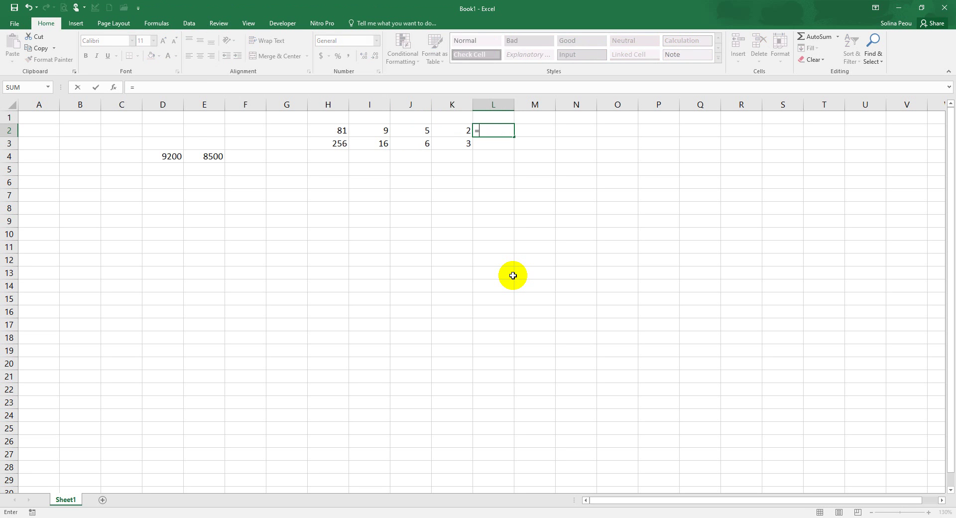
key(Left)
key(Left)
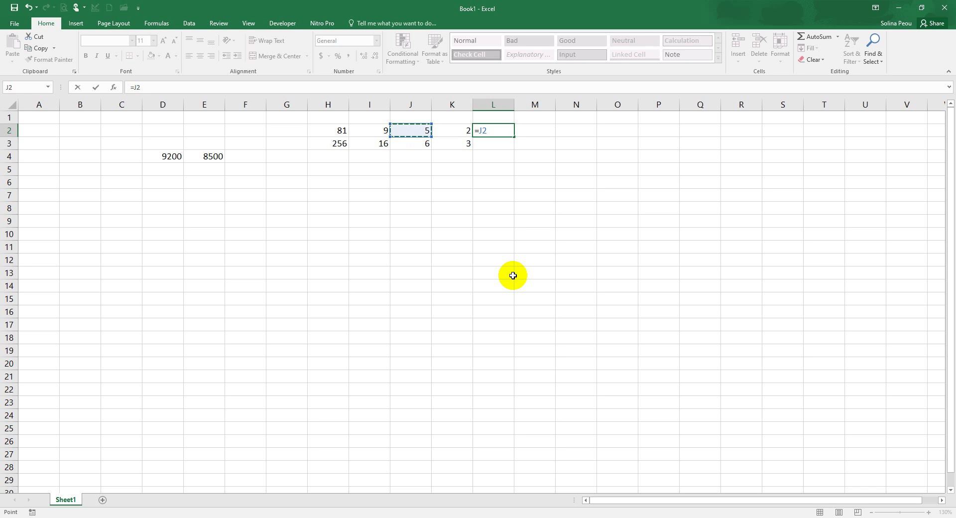
text(^)
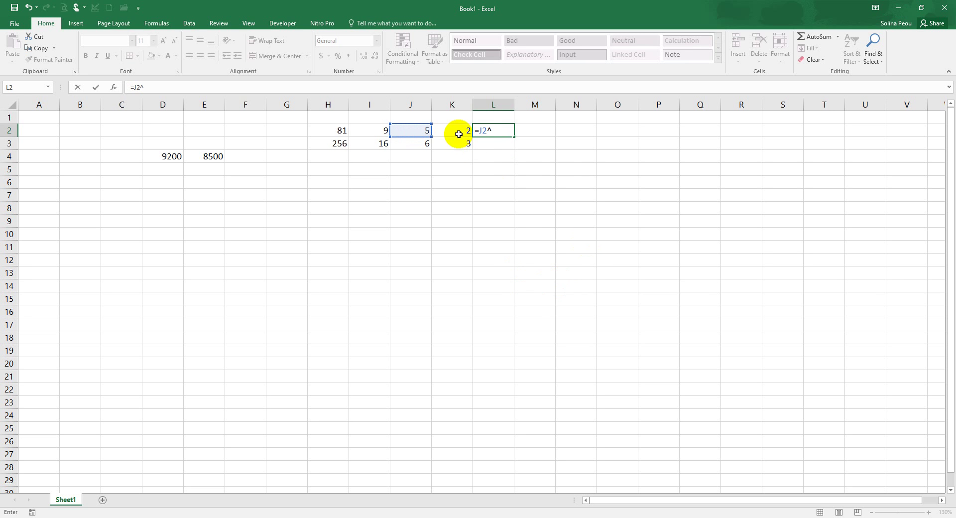
click(459, 133)
key(Return)
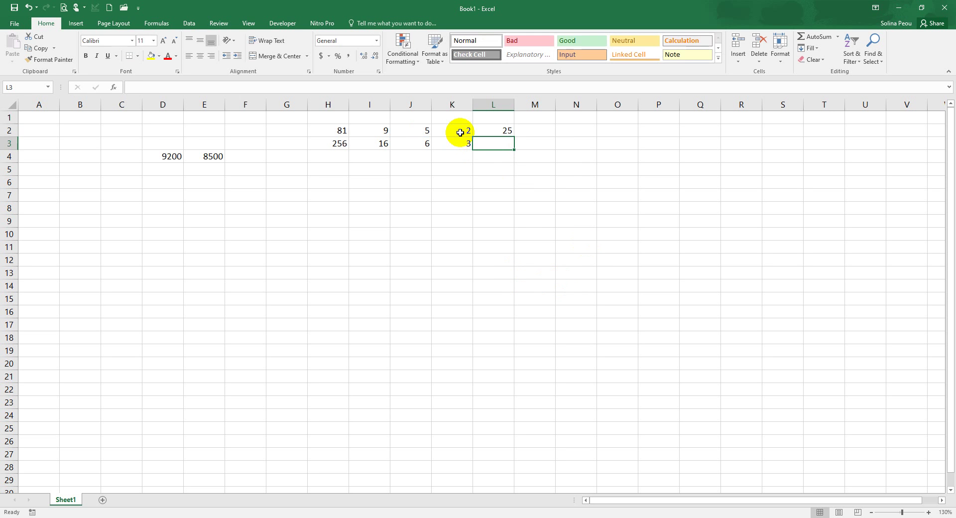
click(488, 130)
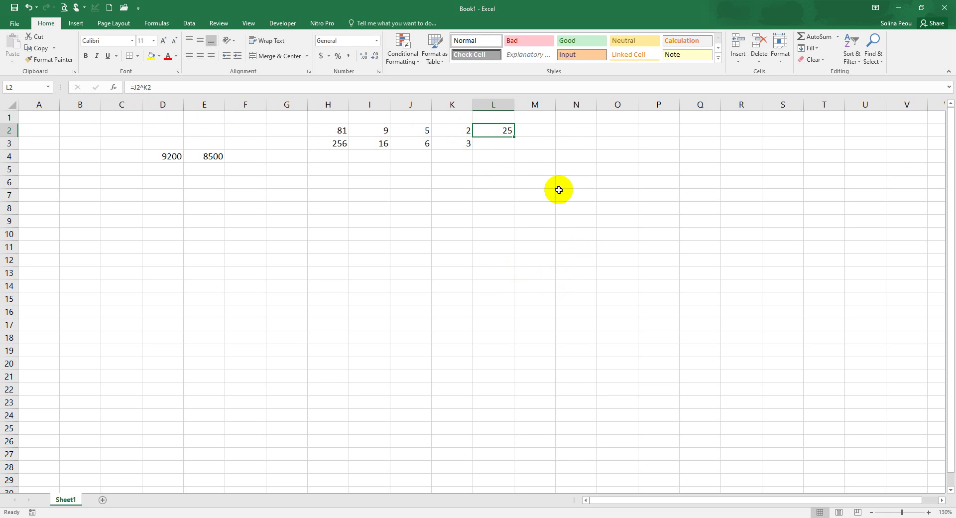
Enter the exponent formula =J3^K3 in cell L3 using the caret operator
click(495, 144)
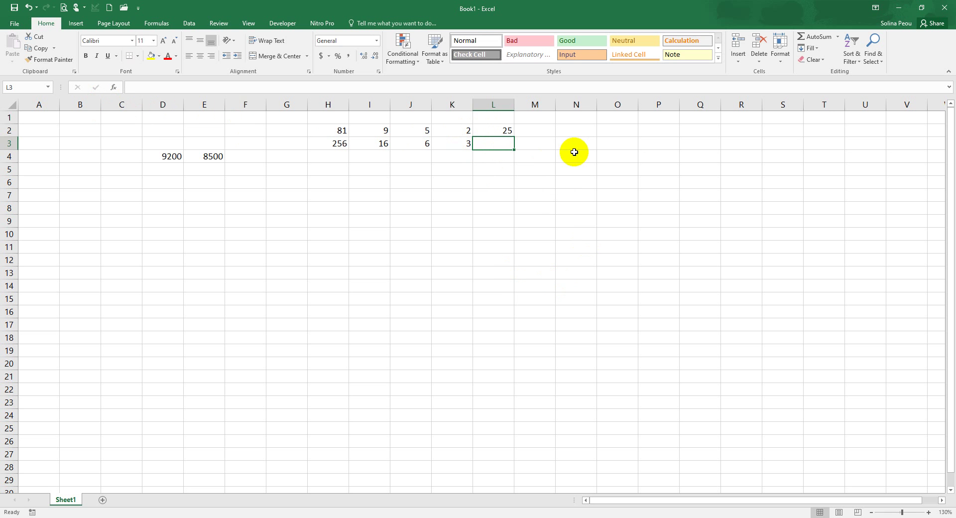
text(=)
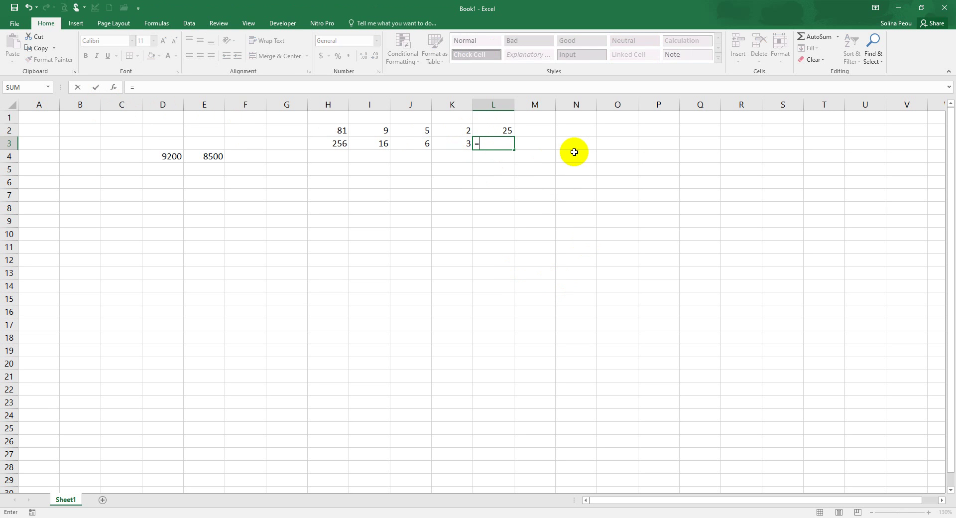
key(Left)
key(Left)
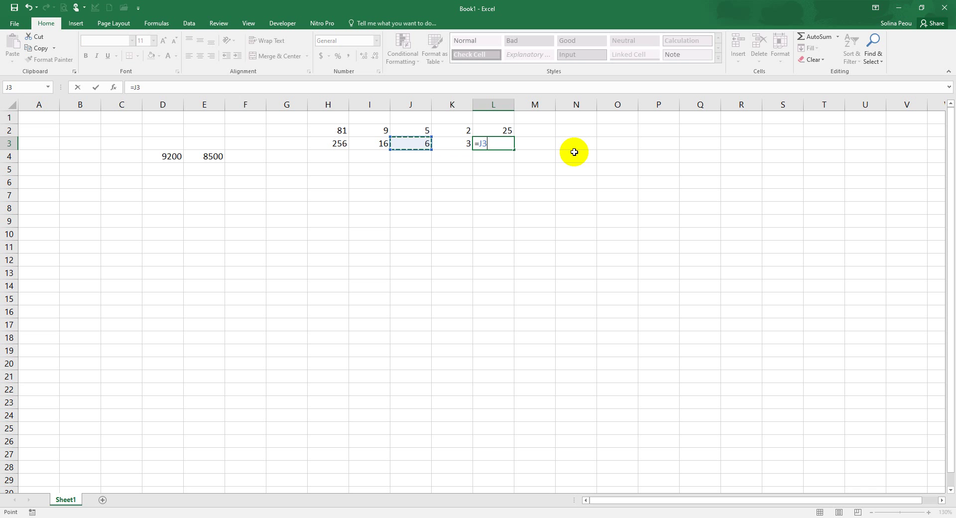
text(^)
key(Left)
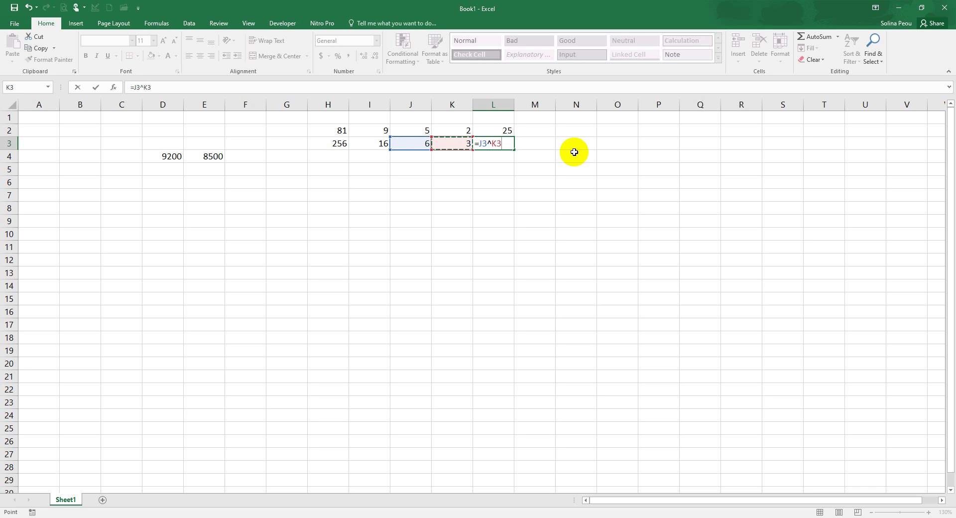
key(Return)
key(Up)
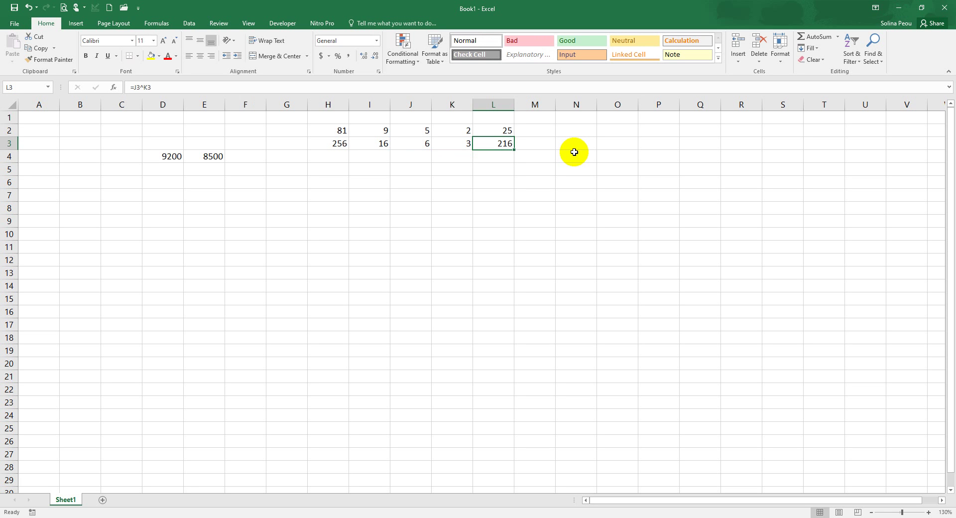
Enter the formula =POWER(J2,K2) in cell M2 to raise J2 to the power in K2
key(Right)
key(Up)
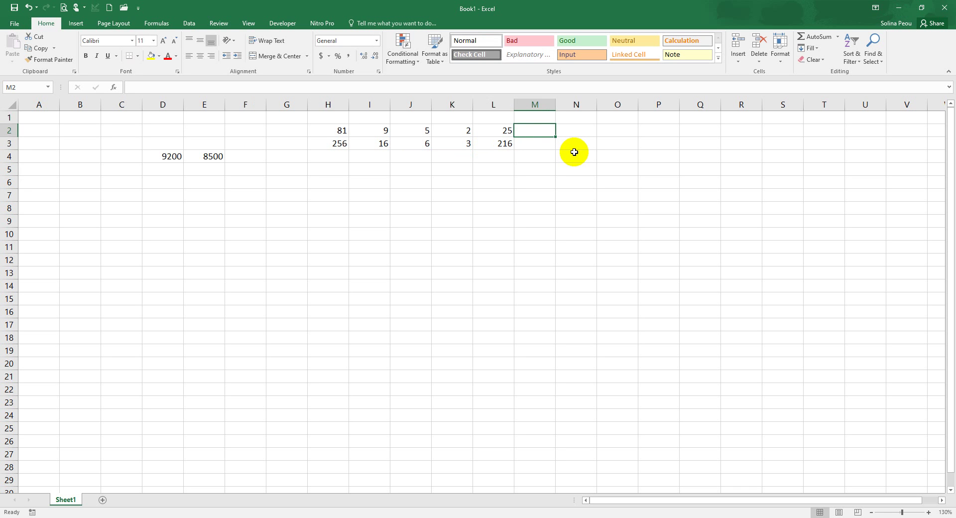
key(Down)
key(Up)
key(Down)
key(Up)
key(Up)
key(Down)
text(=)
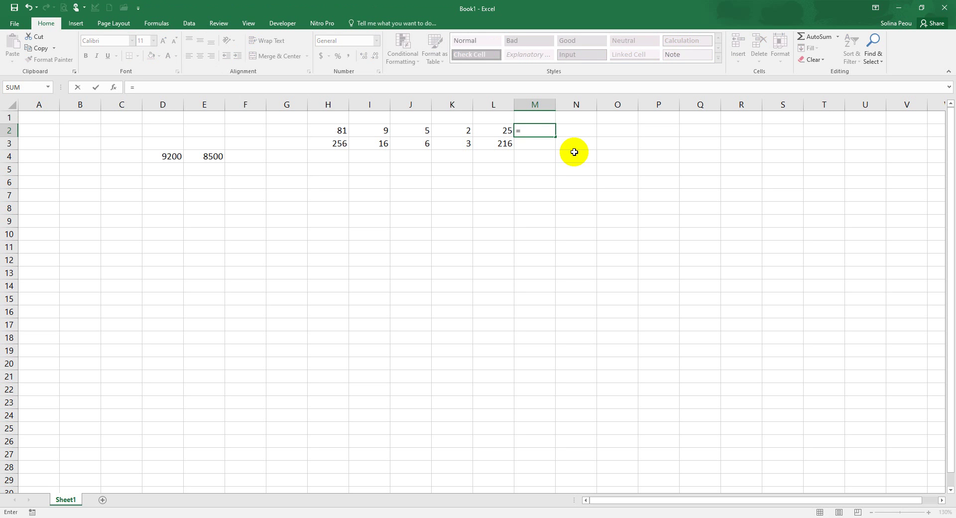
text(power()
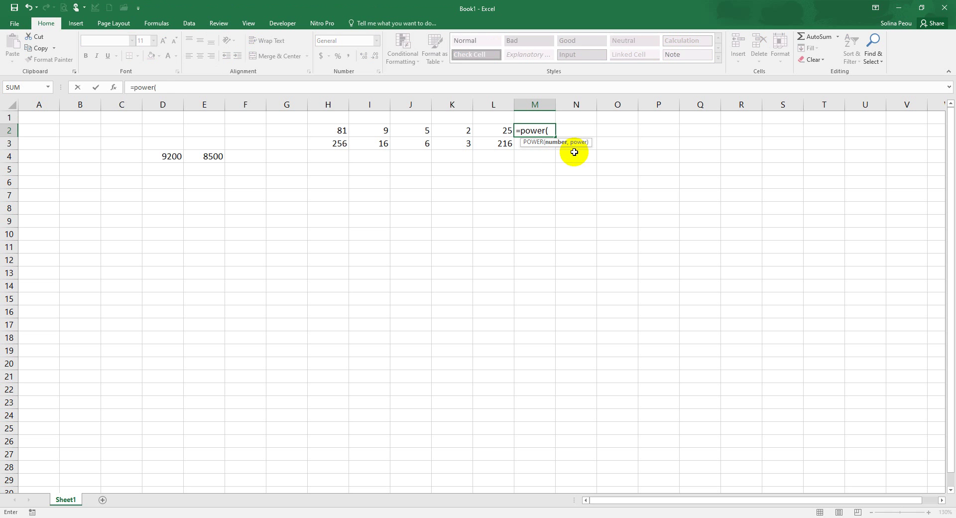
key(Left)
key(Left)
key(Left)
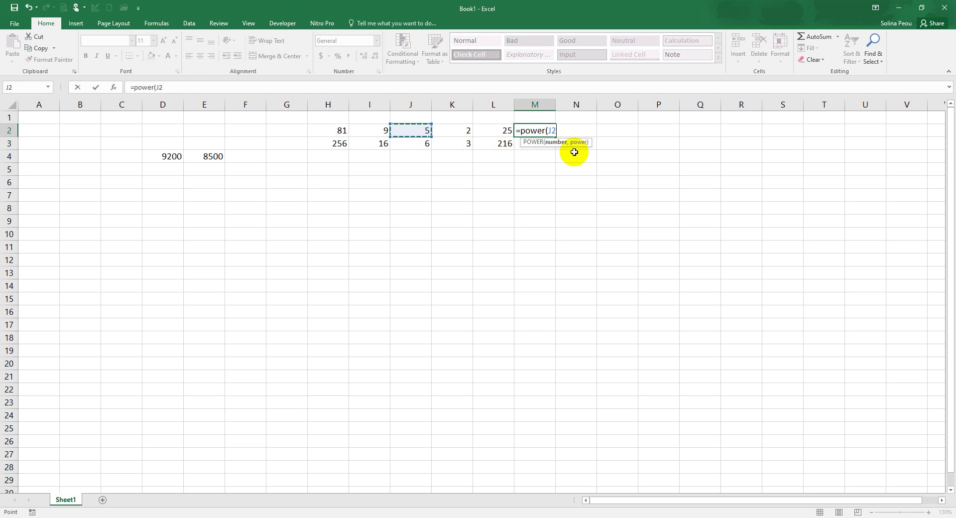
text(,)
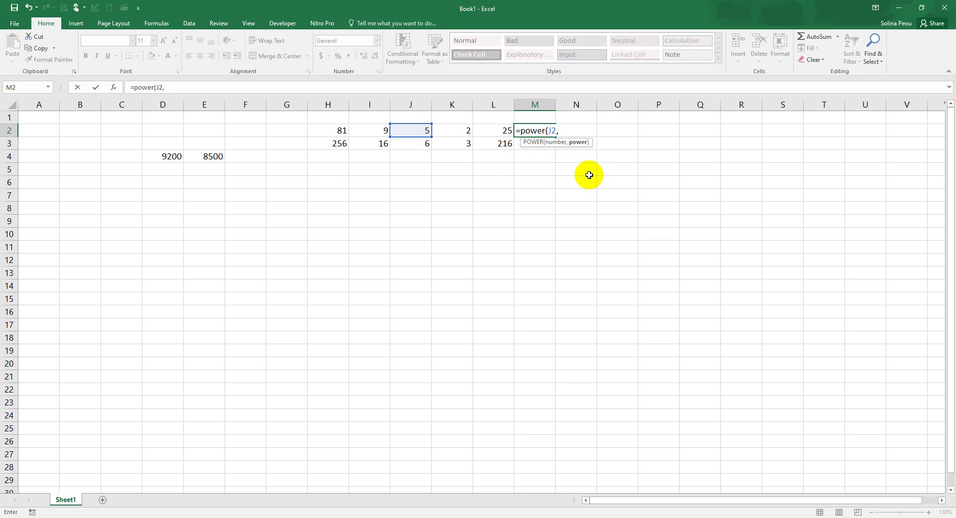
click(454, 131)
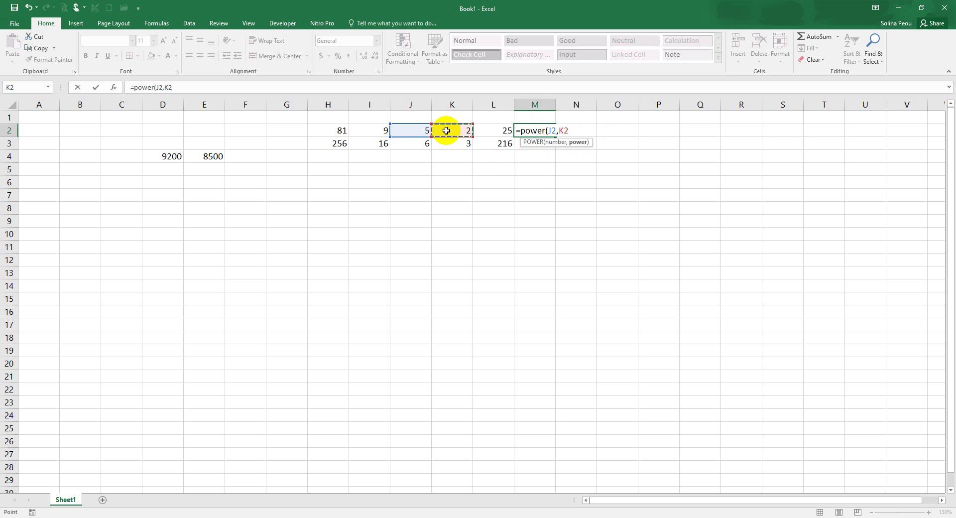
text())
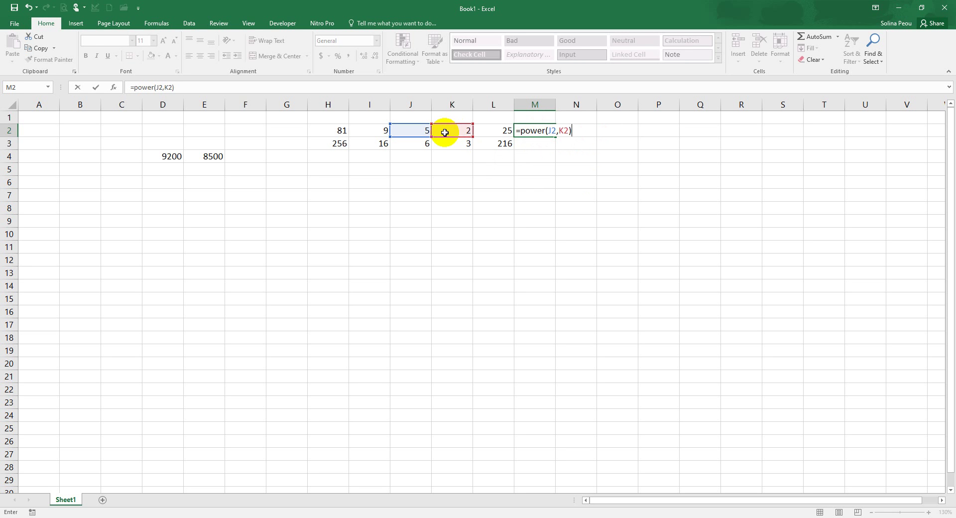
key(Return)
click(542, 132)
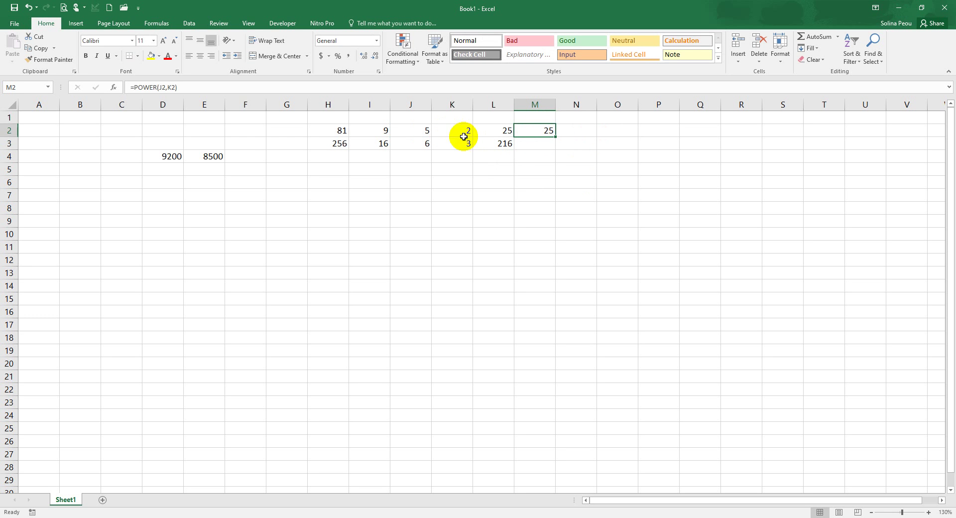
Enter the formula =POWER(J3,K3) in cell M3 to raise J3 to the power in K3
click(534, 143)
text(=)
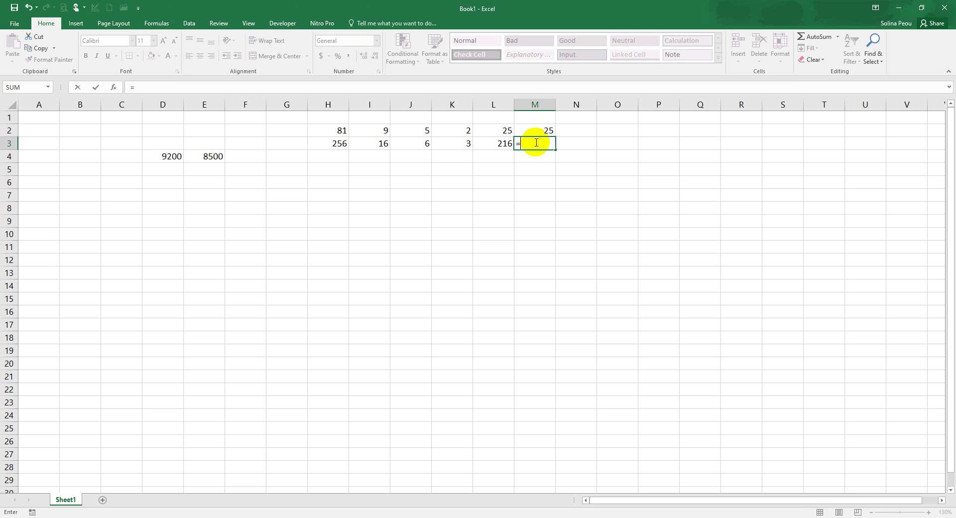
text(power()
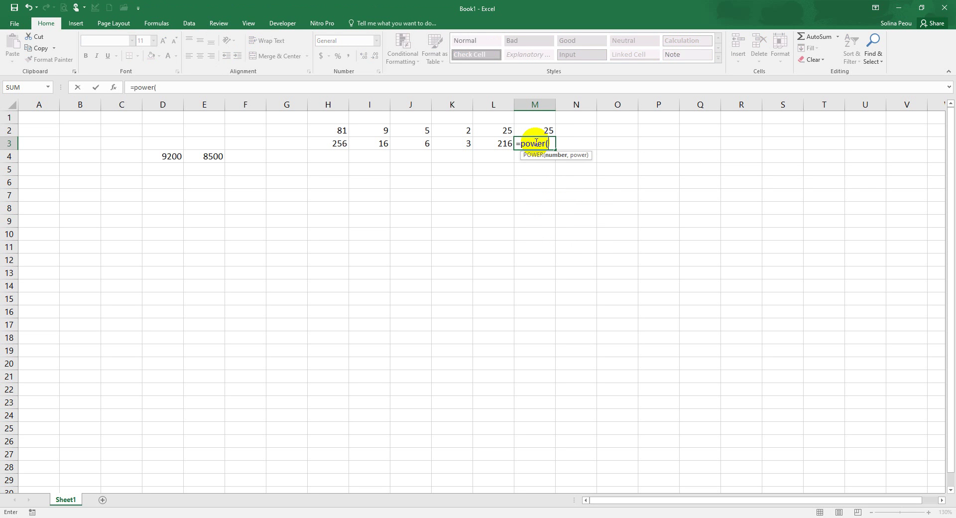
key(Left)
key(Left)
key(Left)
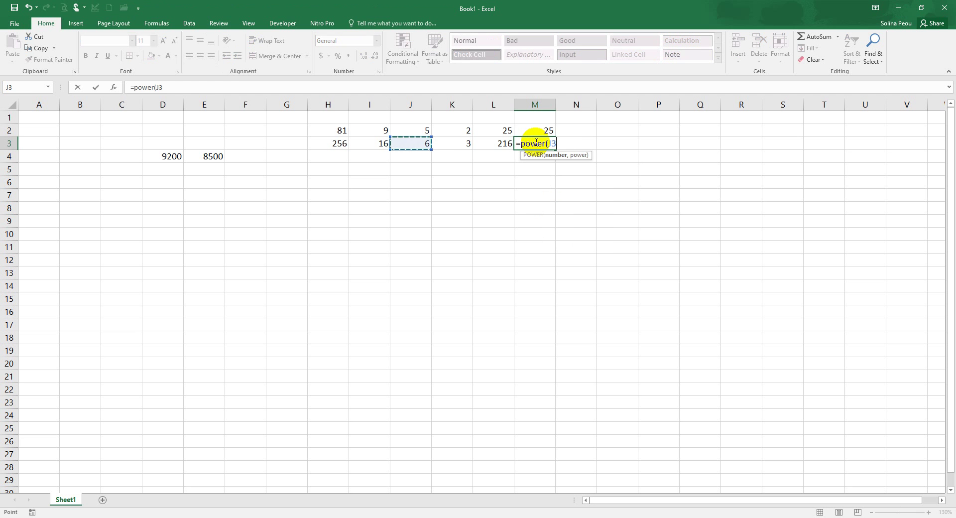
text(,)
key(Left)
key(Left)
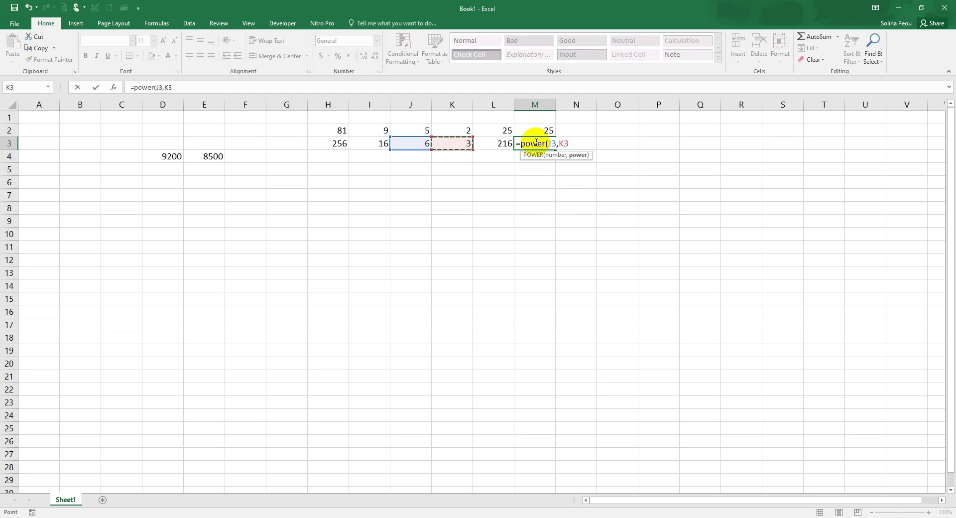
key(Return)
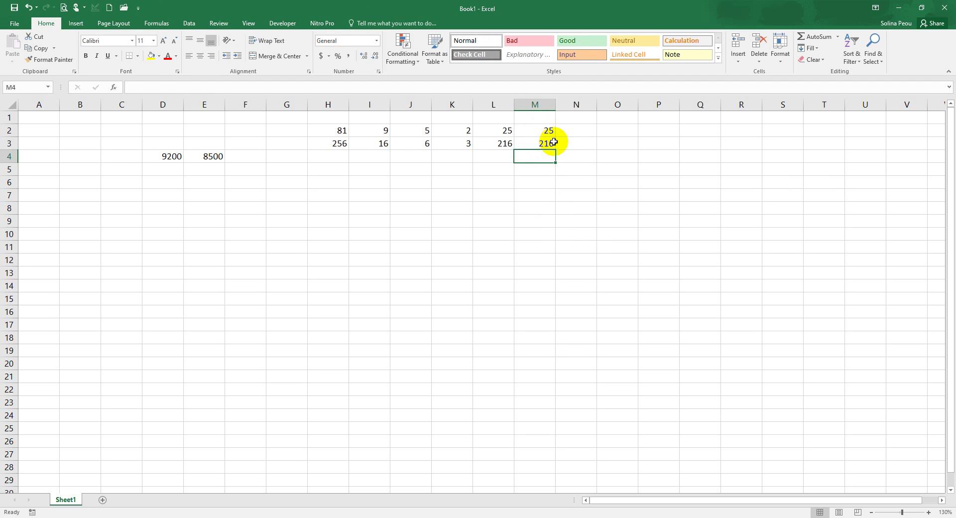
drag(554, 142, 514, 128)
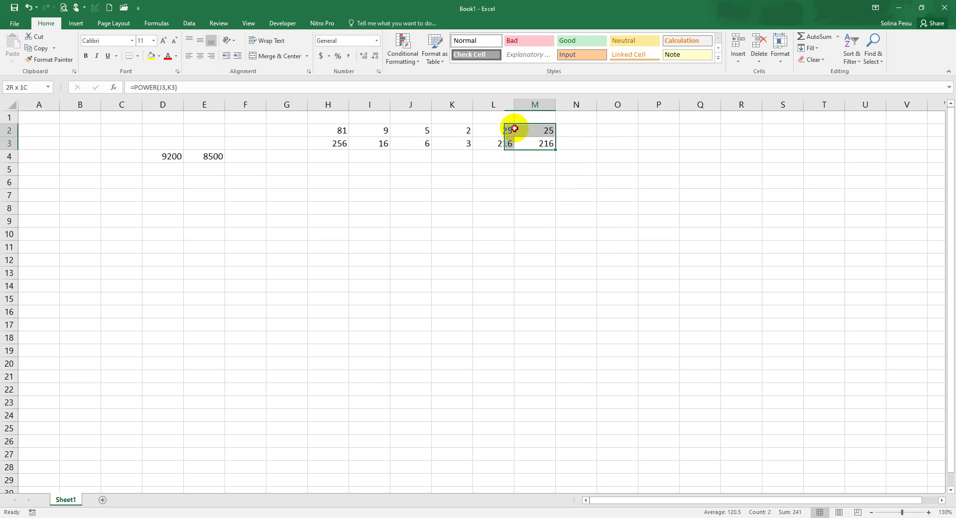
click(552, 143)
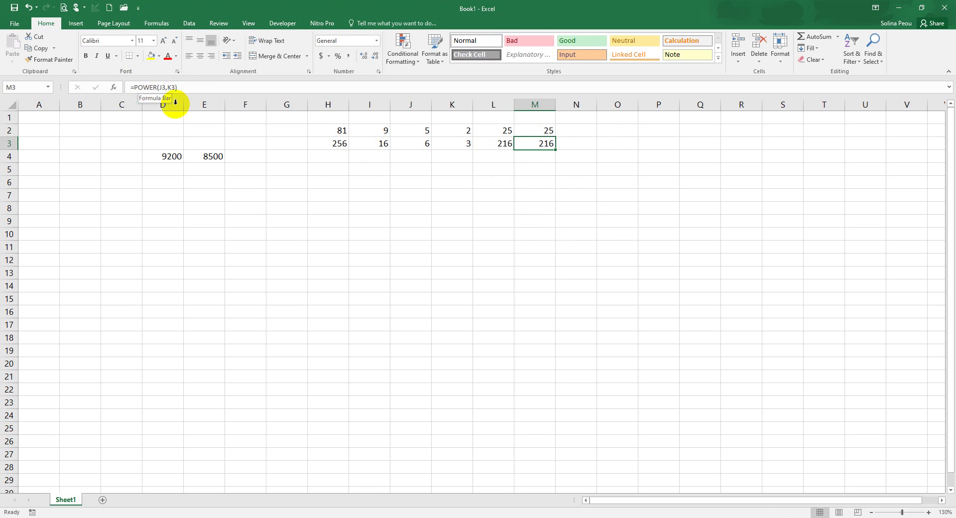
click(561, 180)
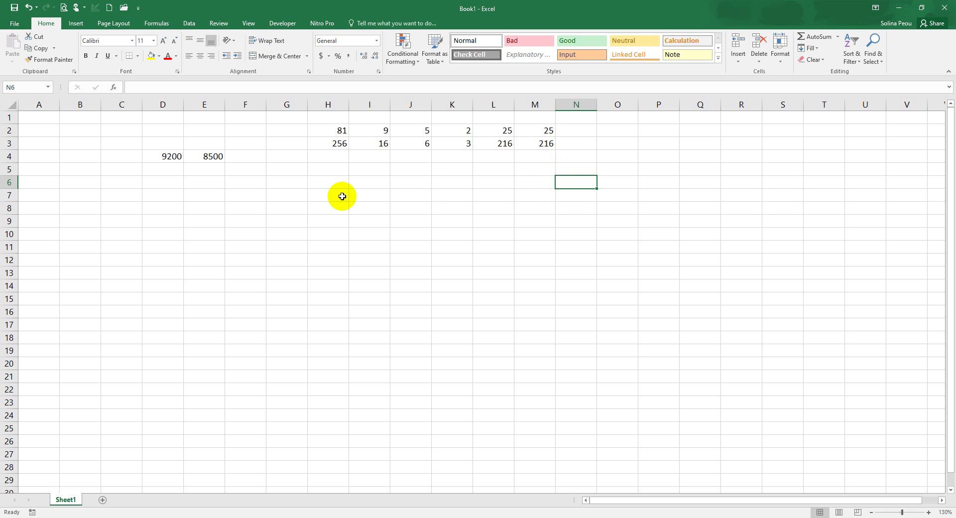
Enter the values 1 through 7 in consecutive cells across row 5, from H5 to N5
click(317, 166)
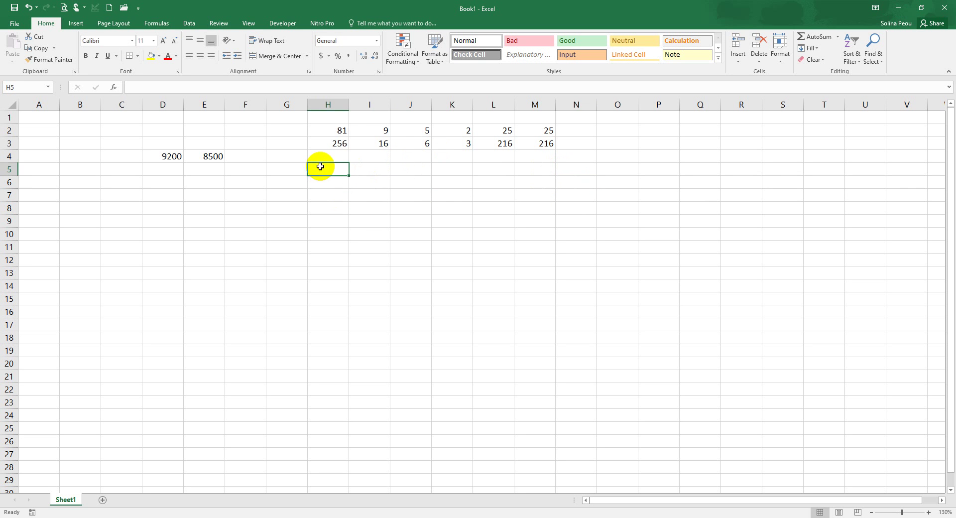
text(1)
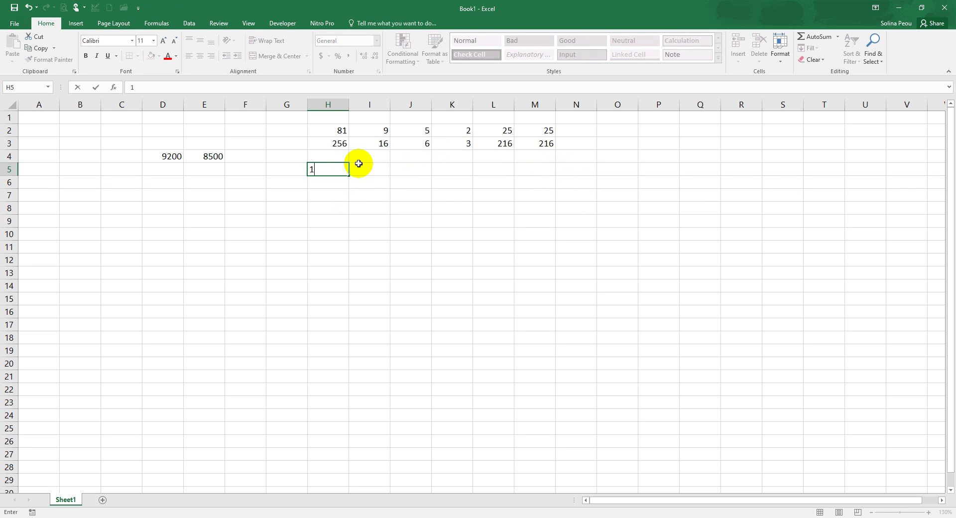
key(Tab)
text(2)
key(Tab)
text(3)
key(Tab)
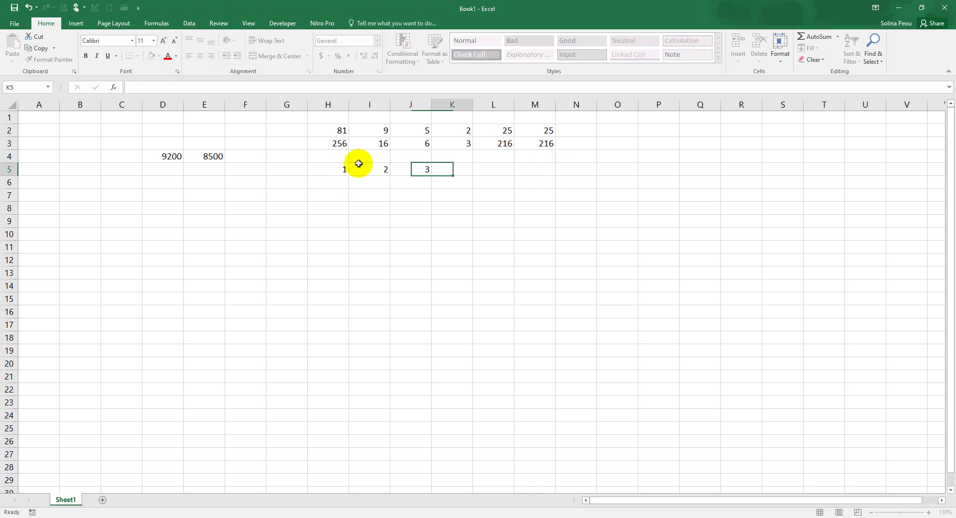
text(4)
key(Tab)
text(5)
key(Tab)
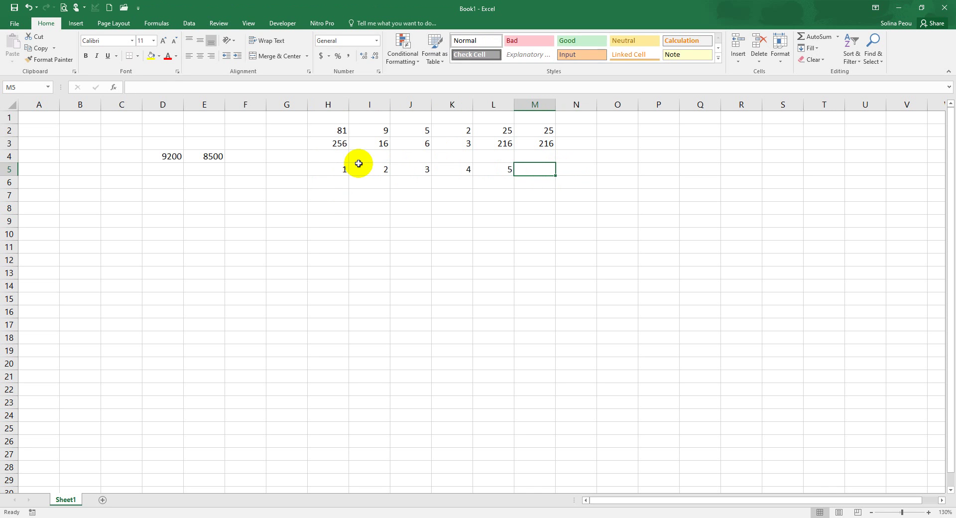
text(6)
key(Tab)
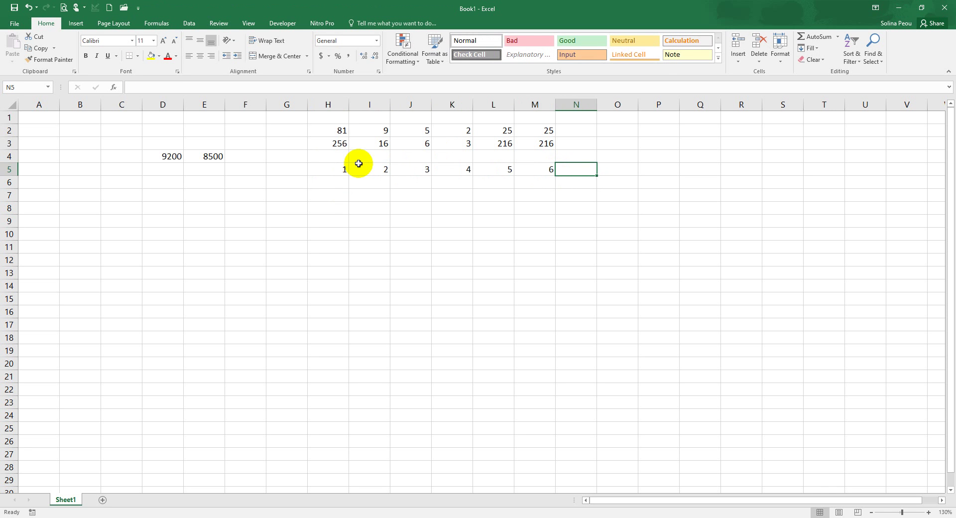
text(7)
key(Tab)
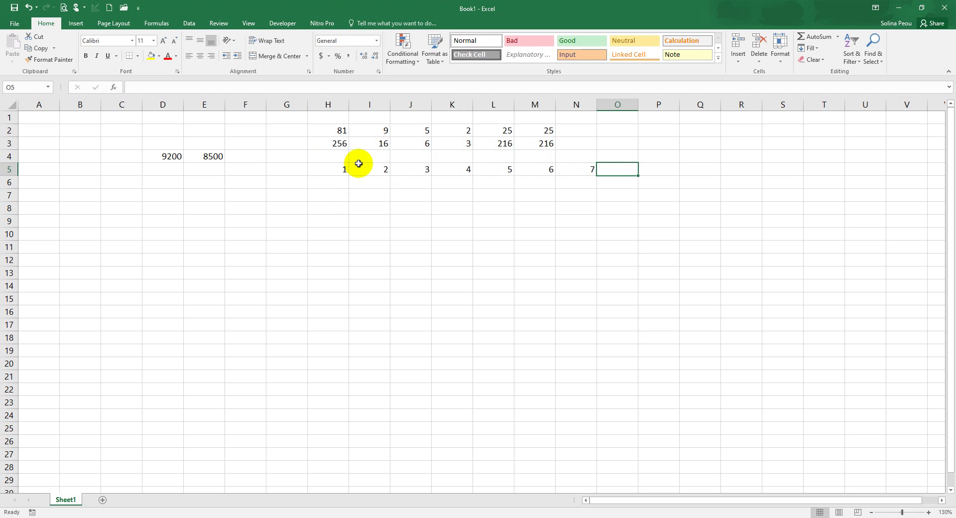
Enter the formula =PRODUCT(H5:N5) in cell I7 to multiply all the values in that range
click(360, 194)
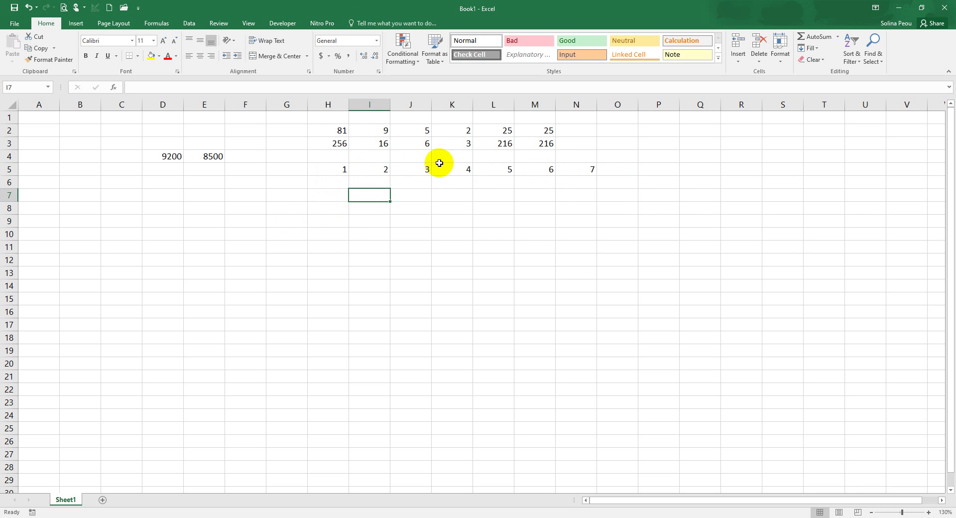
text(==)
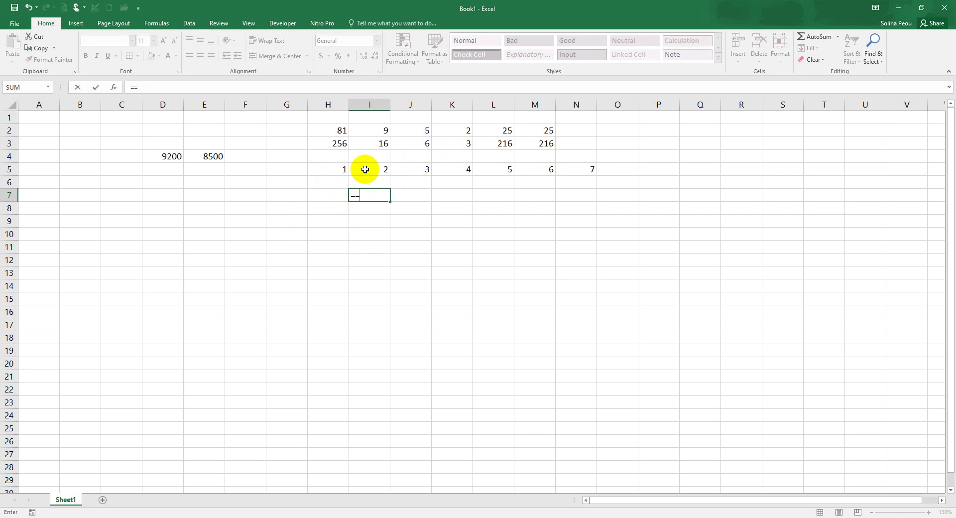
text(sum)
key(BackSpace)
key(BackSpace)
key(BackSpace)
text(product()
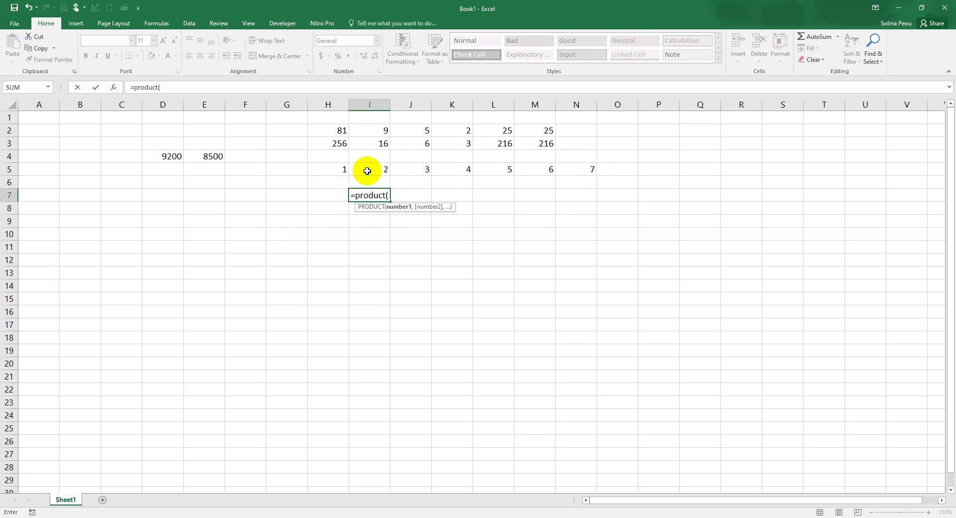
drag(341, 170, 577, 163)
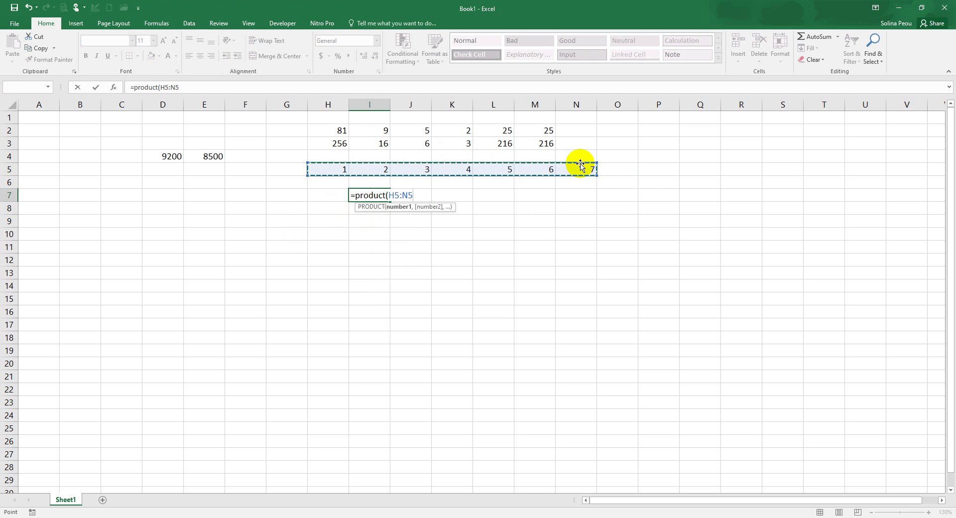
key(Return)
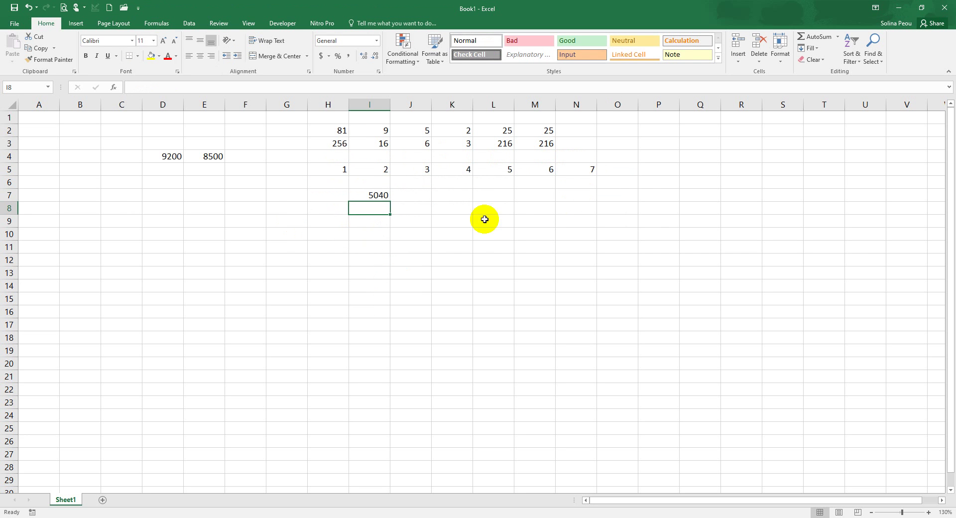
click(375, 196)
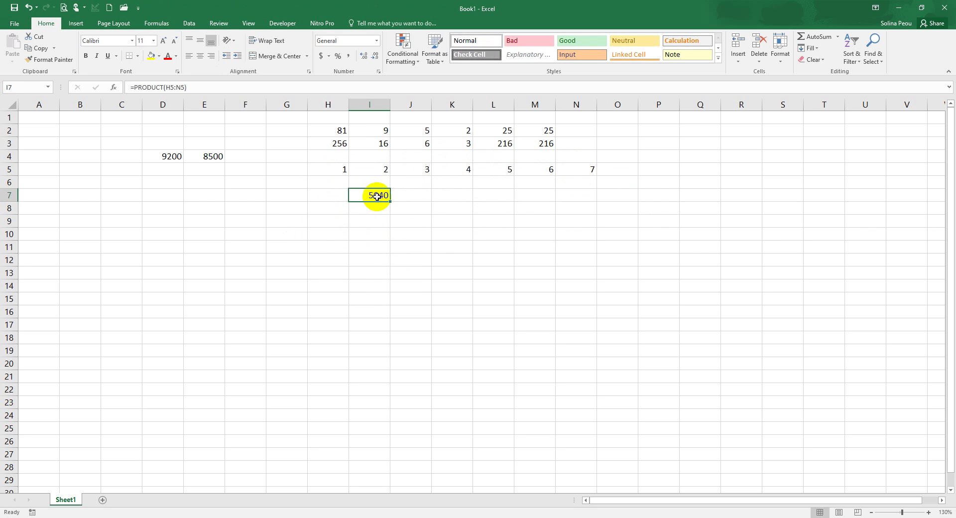
Enter the factorial formula =FACT(7) in cell J7, beside the PRODUCT formula
click(422, 197)
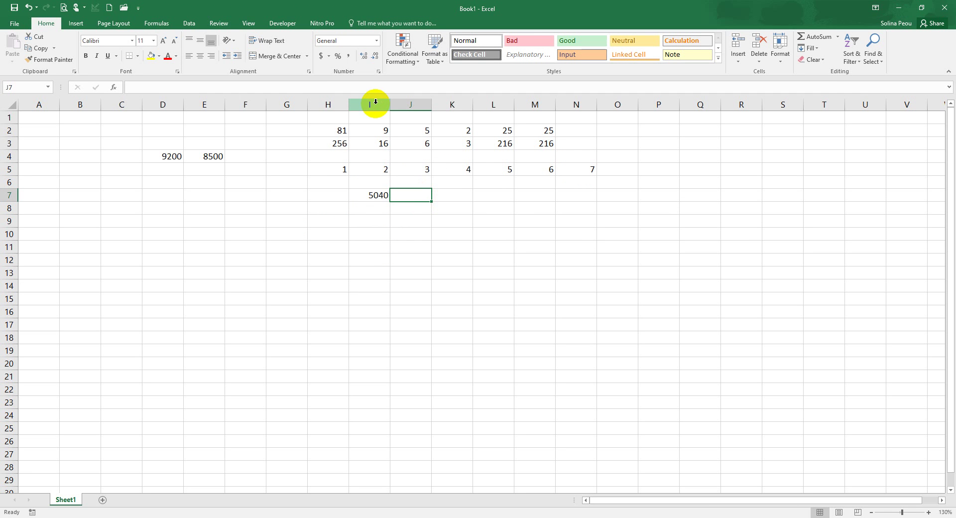
text(=a)
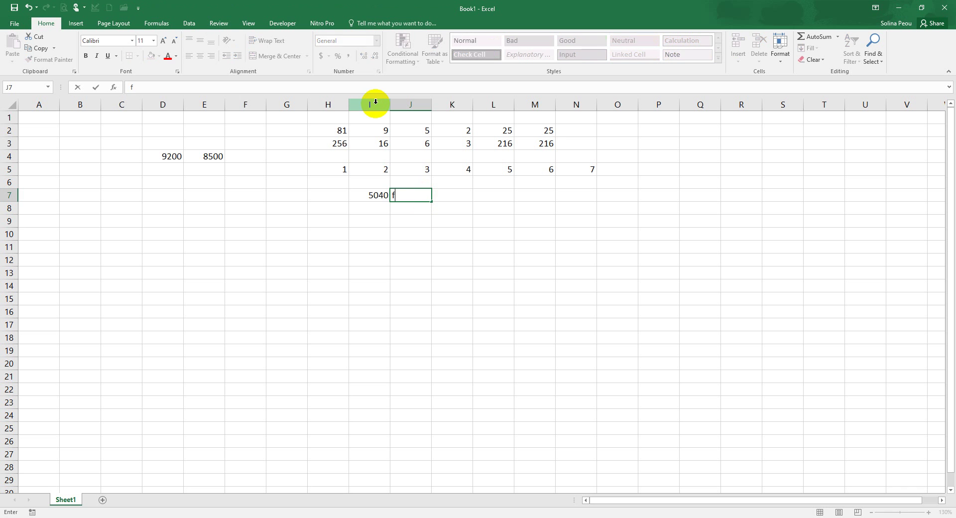
key(BackSpace)
text(fact()
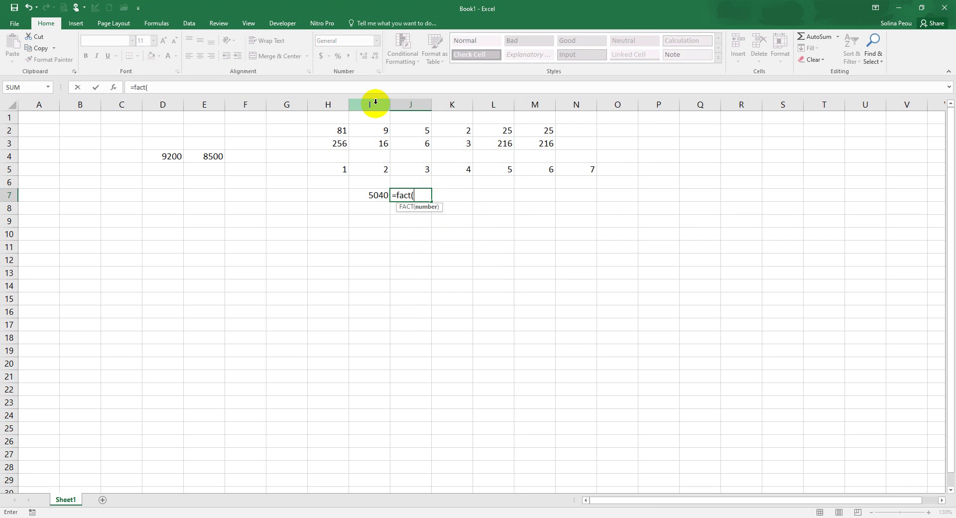
text(7)
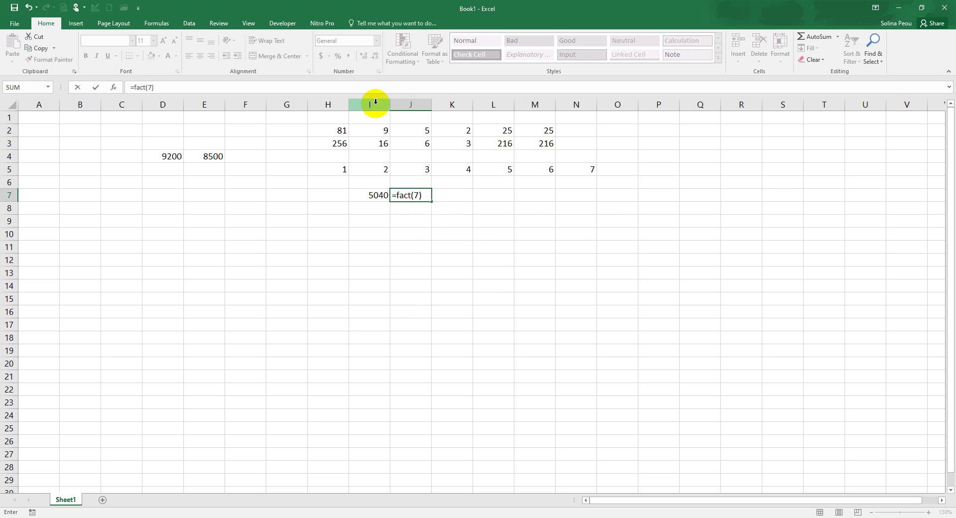
text())
key(Return)
click(405, 194)
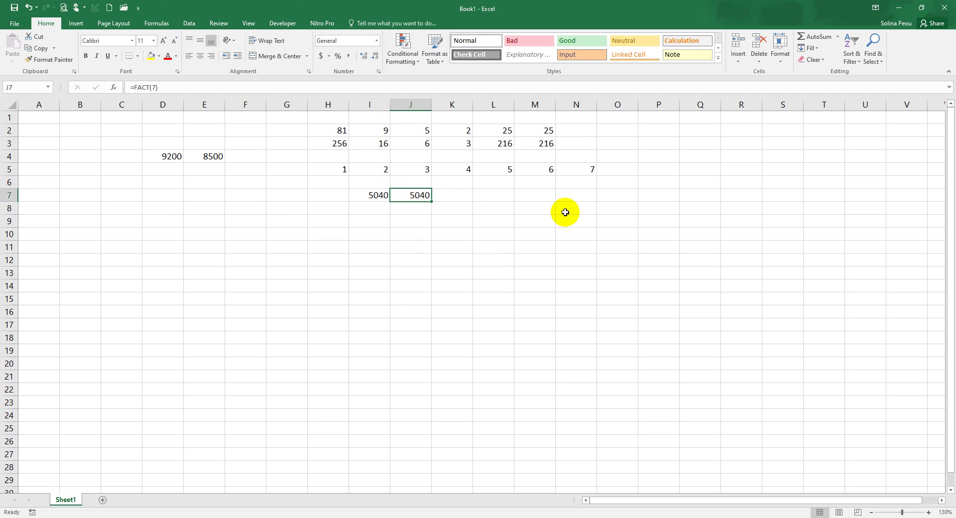
click(378, 196)
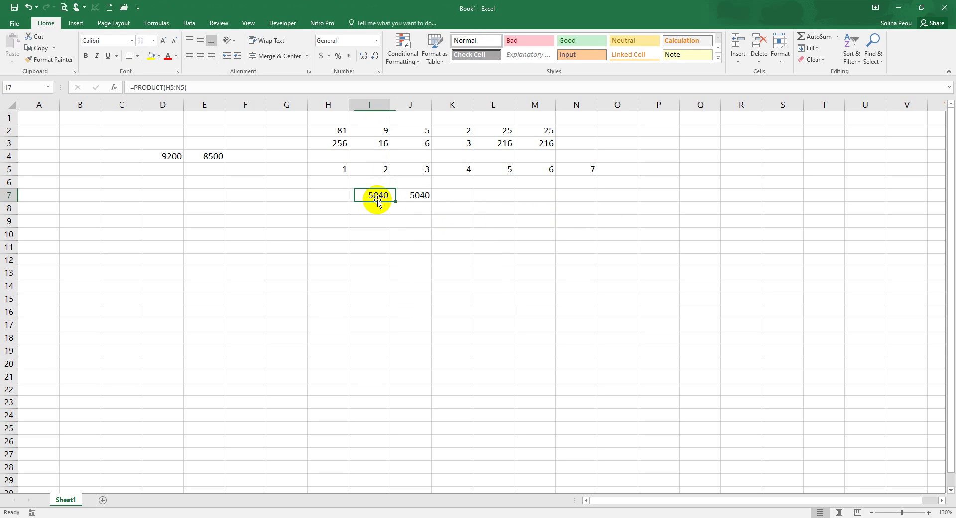
Enter the multiplication formula =H5*I5*J5*K5*L5*M5*N5 in cell I8
click(374, 206)
text(=)
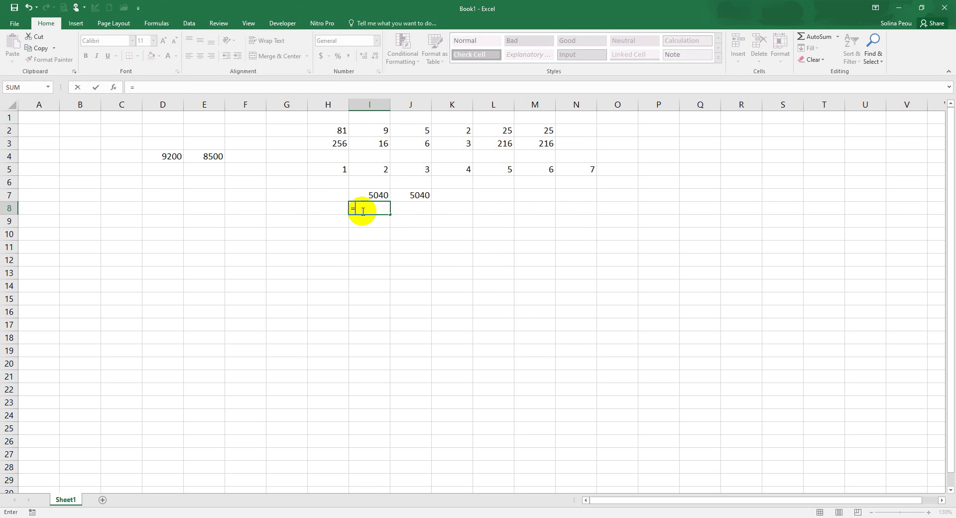
click(334, 170)
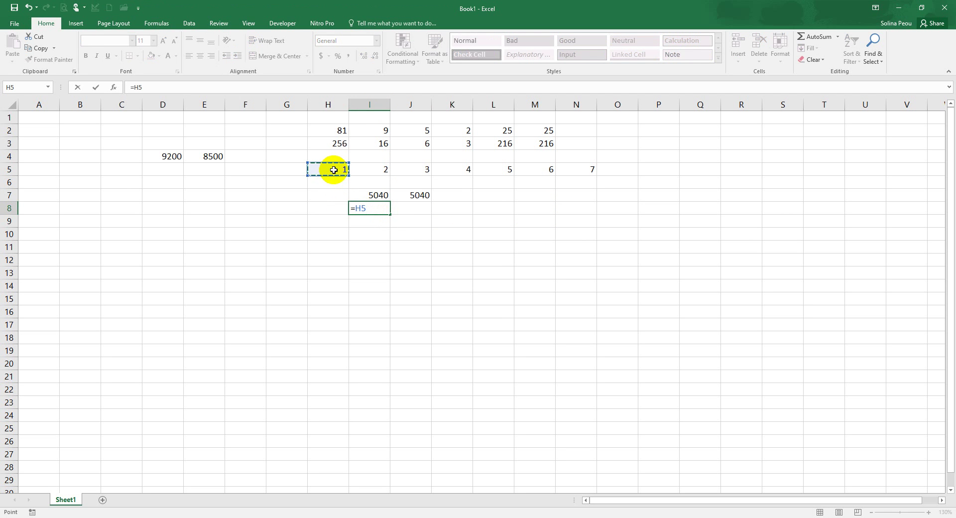
text(*)
click(370, 169)
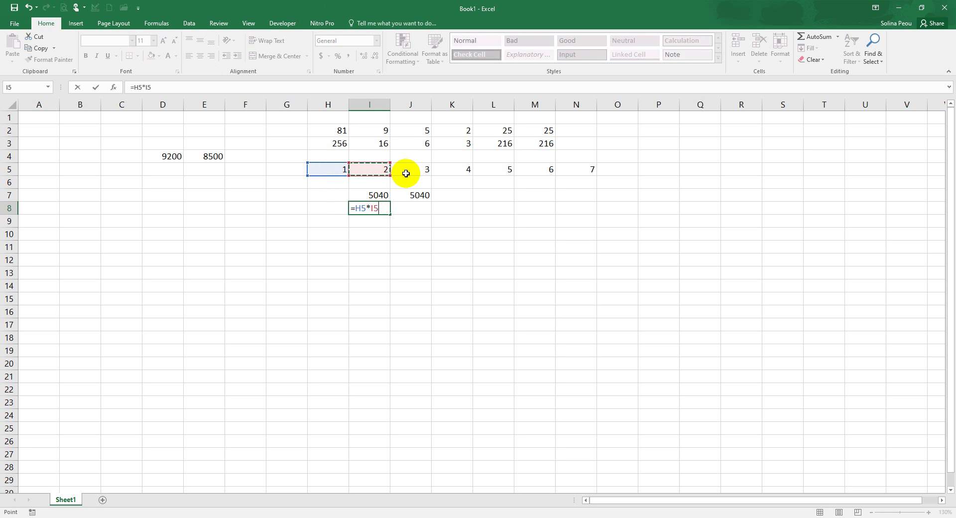
text(*)
click(423, 170)
text(*)
click(453, 172)
text(*)
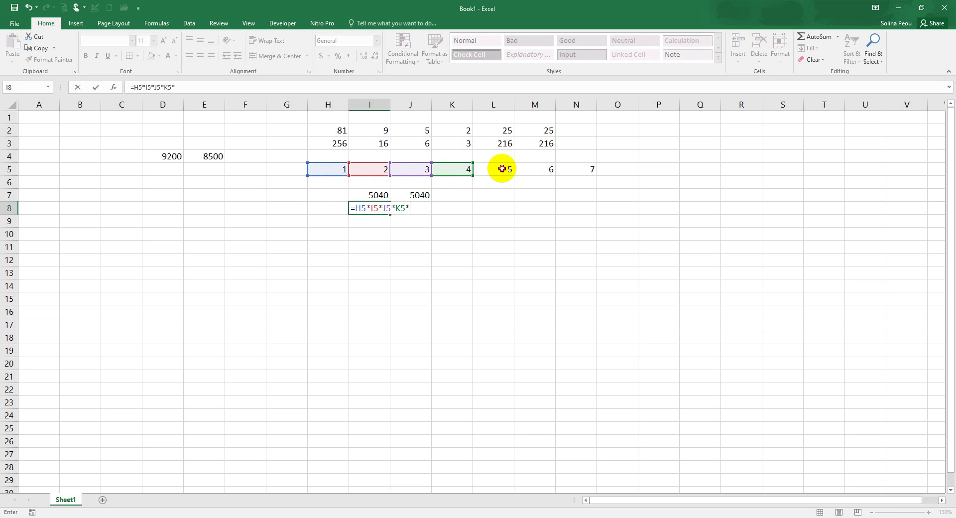
click(500, 170)
text(*)
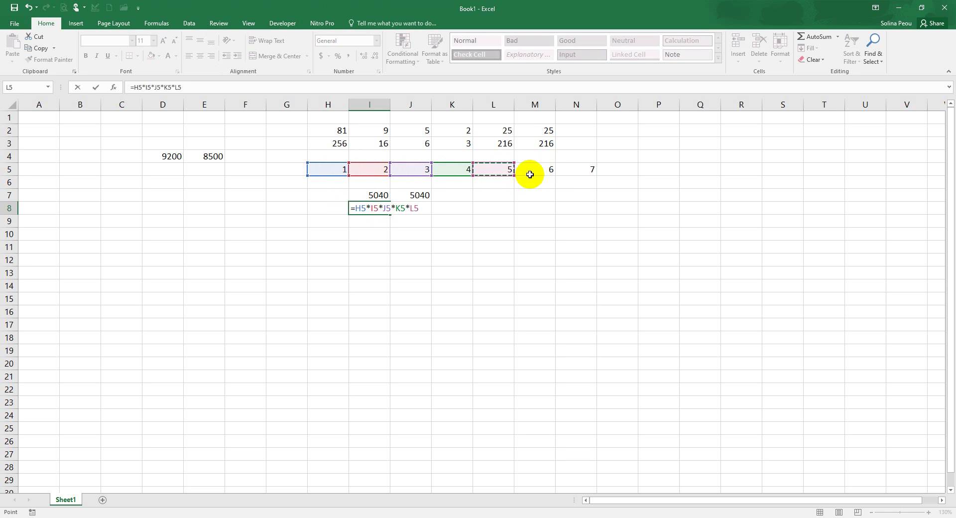
click(534, 170)
text(*)
click(572, 170)
text(*)
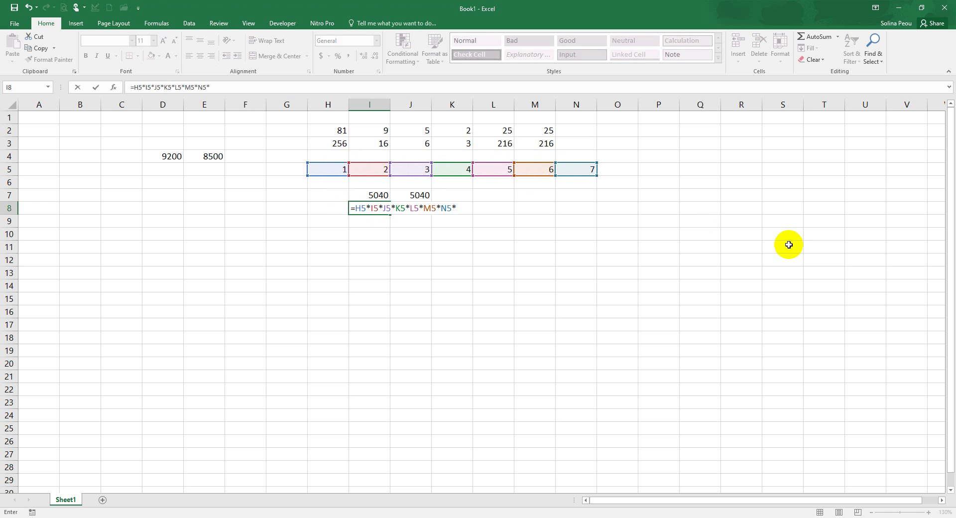
key(BackSpace)
key(Return)
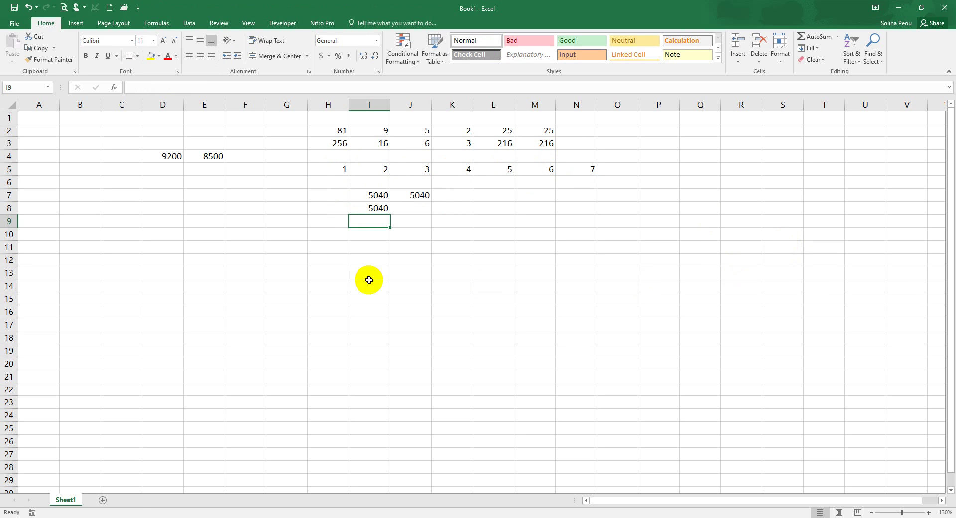
click(371, 207)
click(417, 194)
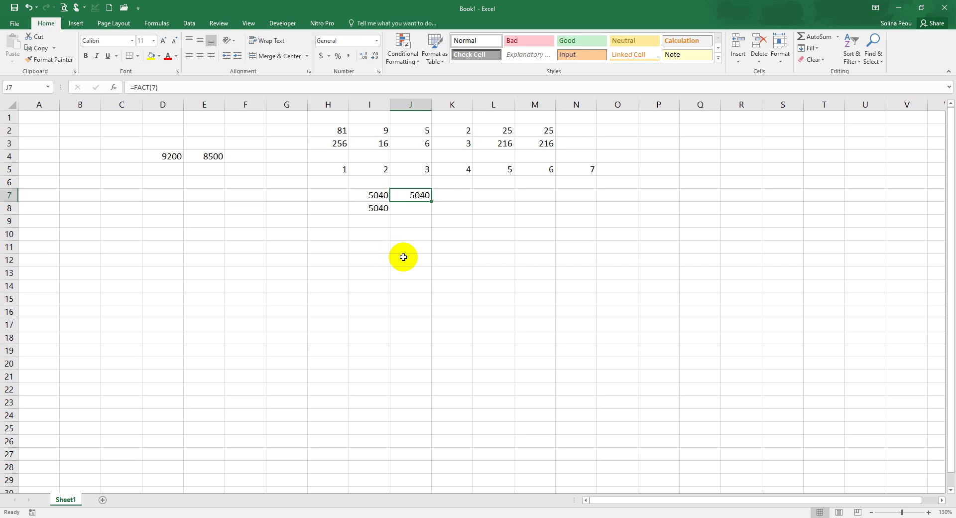
click(241, 156)
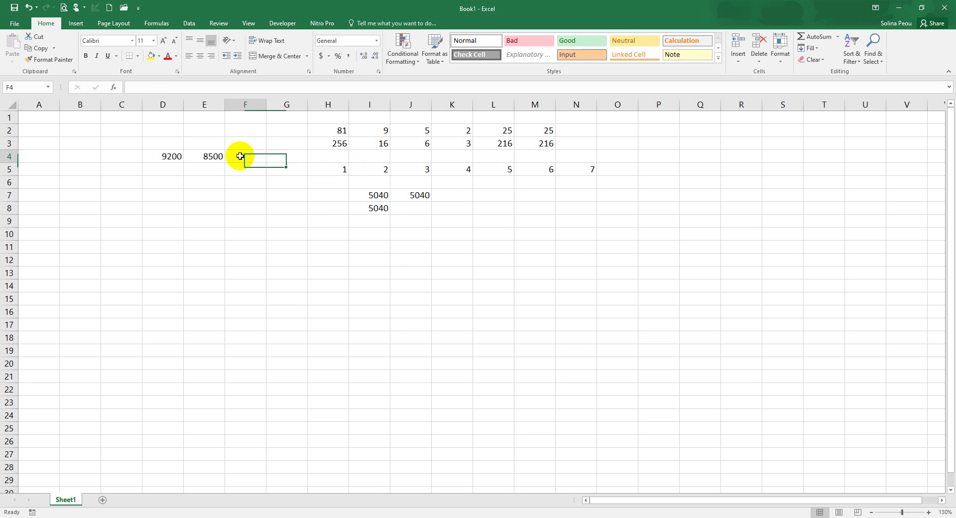
Enter the subtraction formula =E4-D4 in cell F4
text(=)
click(197, 157)
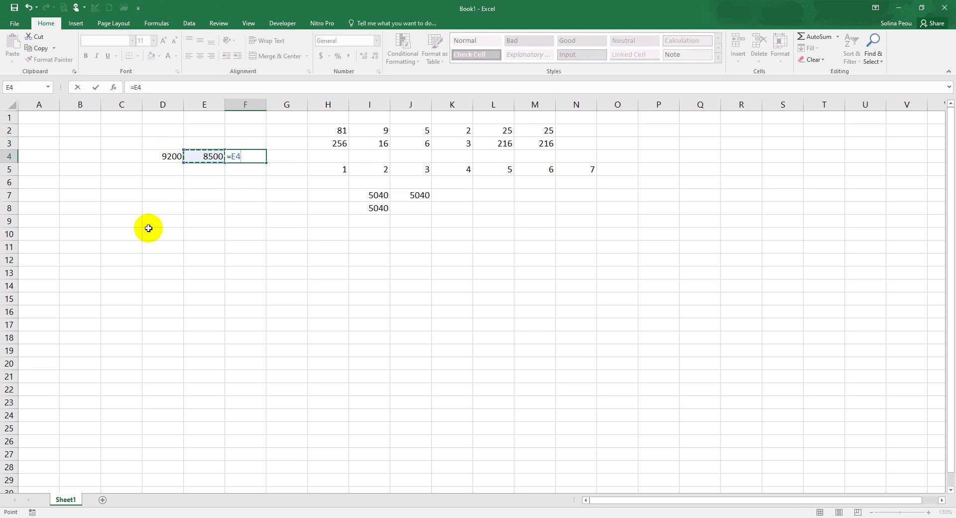
text(-)
click(170, 156)
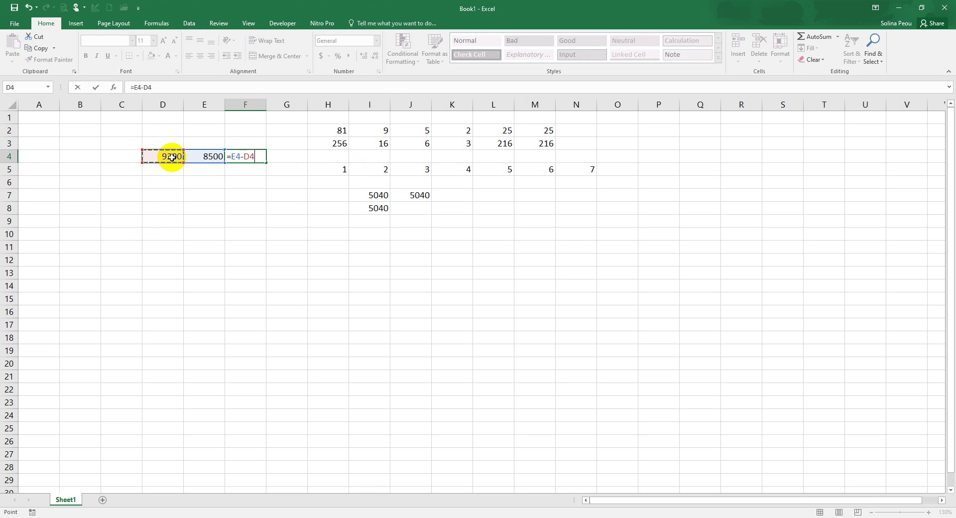
key(Return)
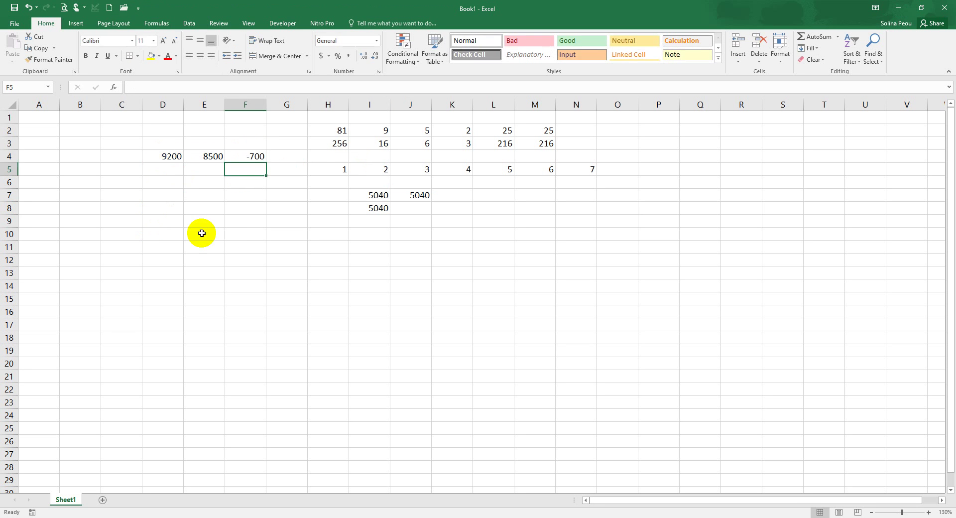
Wrap the subtraction in cell F4 in the absolute value function so it reads =ABS(E4-D4)
click(247, 155)
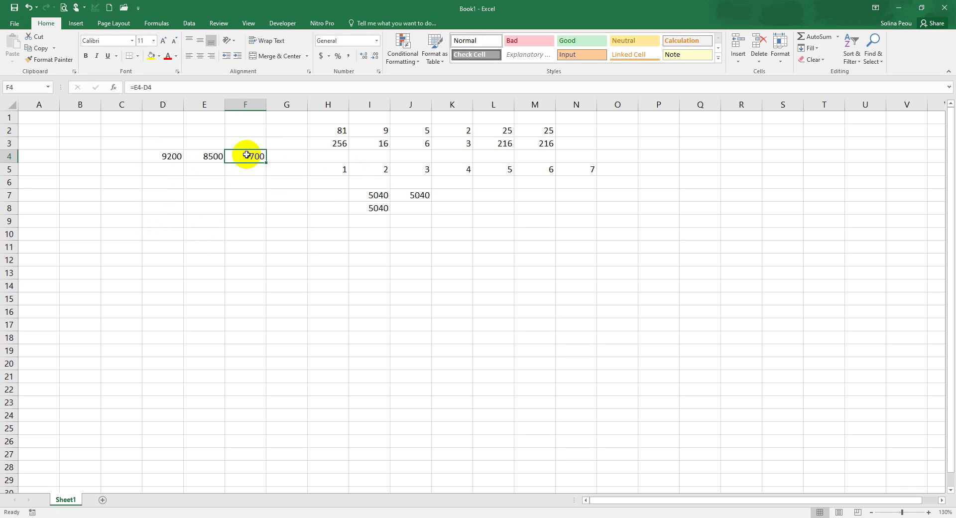
click(135, 87)
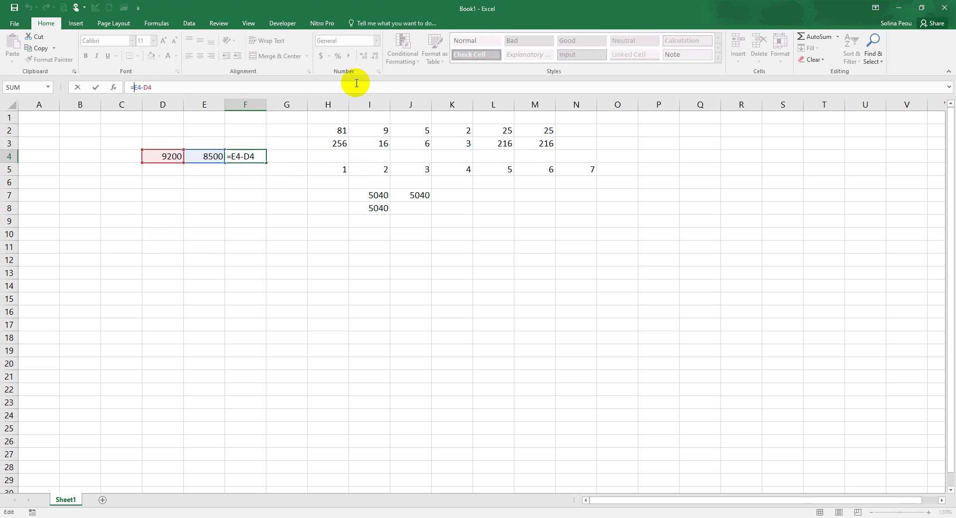
text(abs)
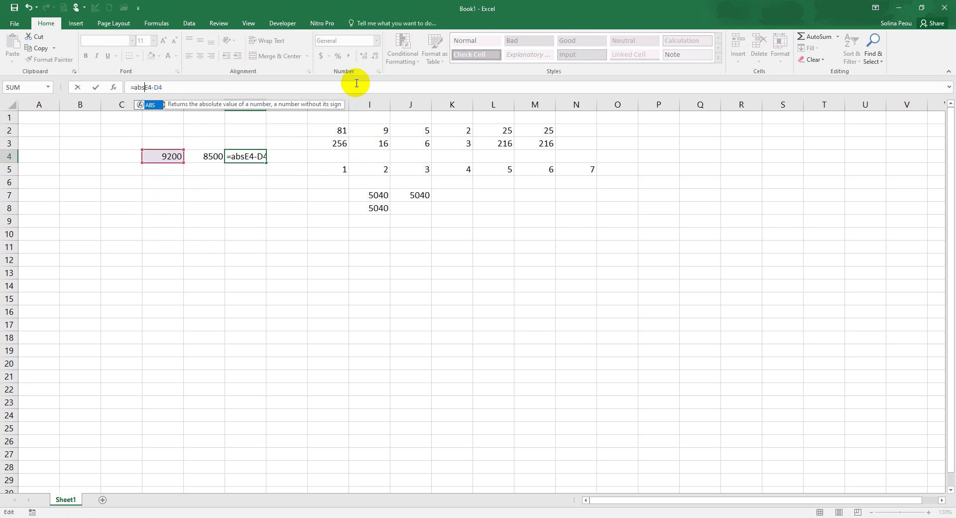
text(()
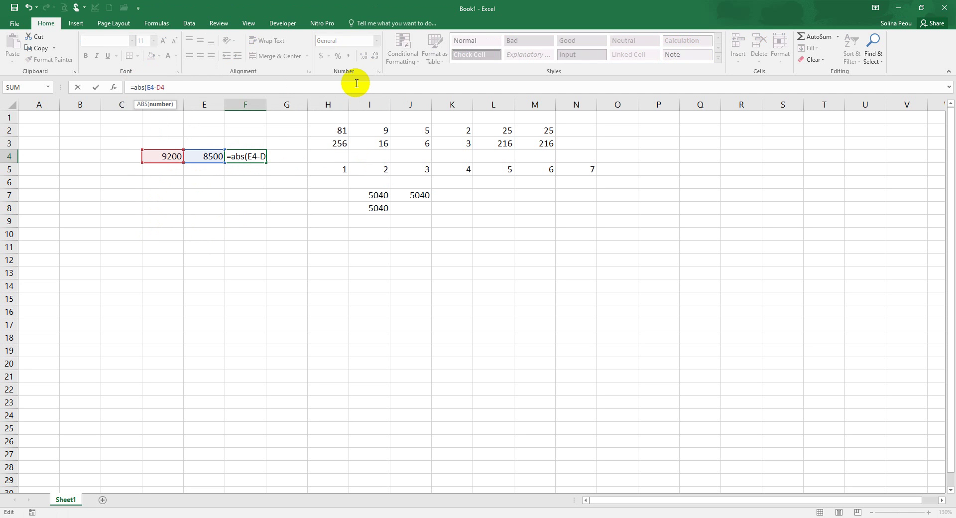
key(Right)
key(ctrl+Return)
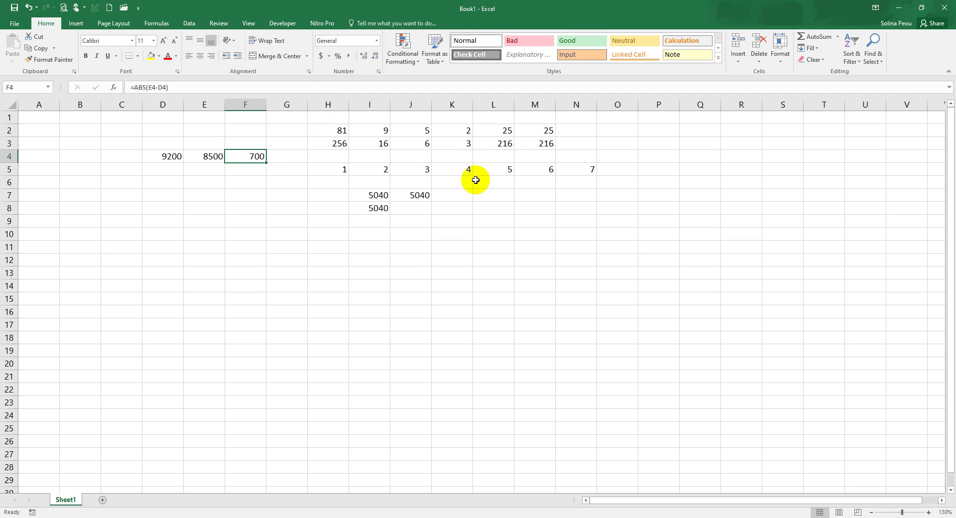
Look at the Excel Exercise.xls workbook and return to the Book1 workbook
click(452, 243)
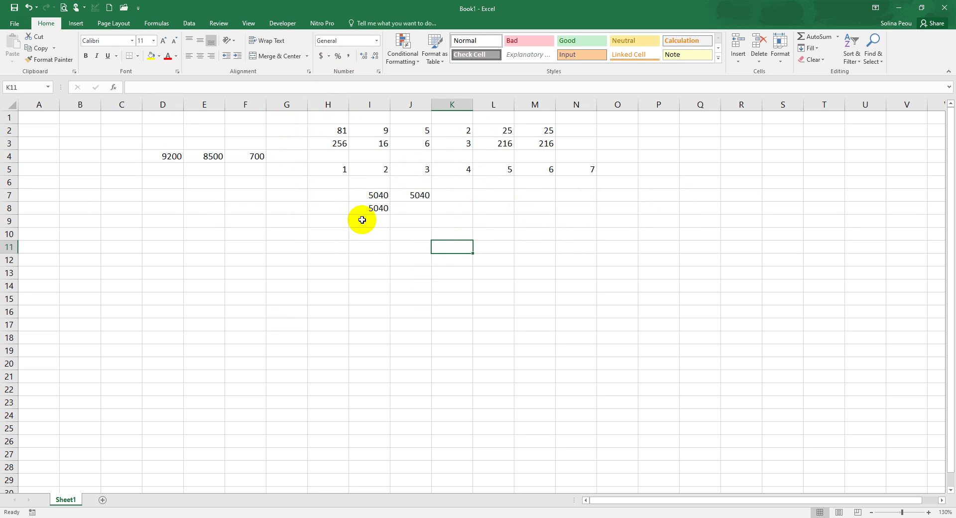
mouse_move(353, 513)
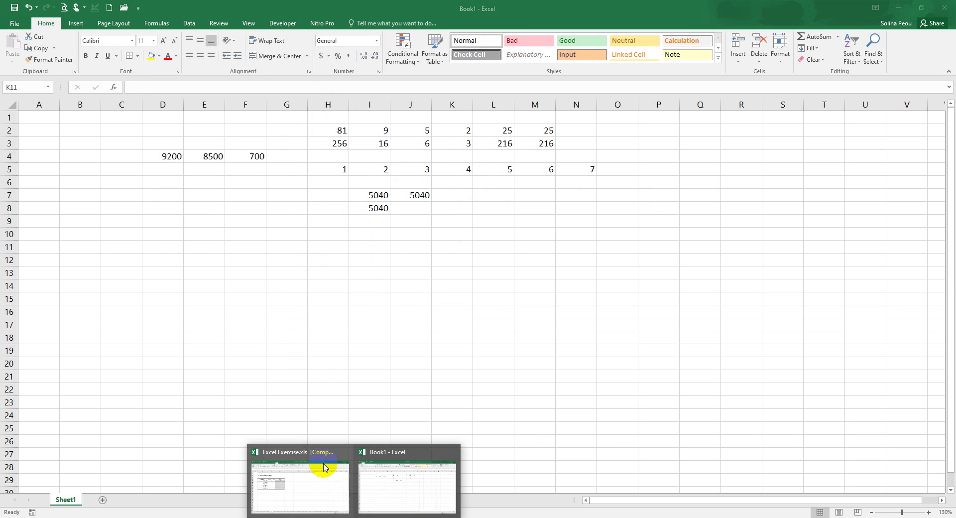
click(305, 486)
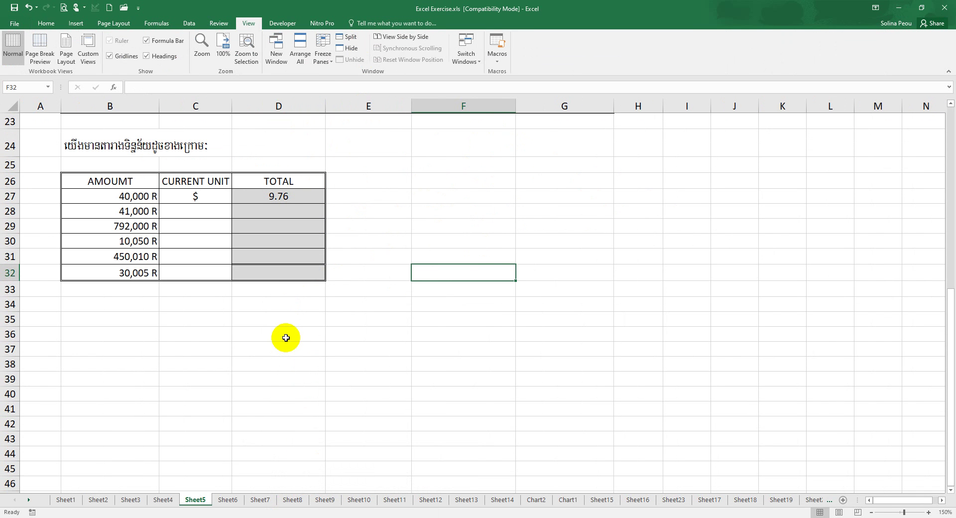
click(361, 515)
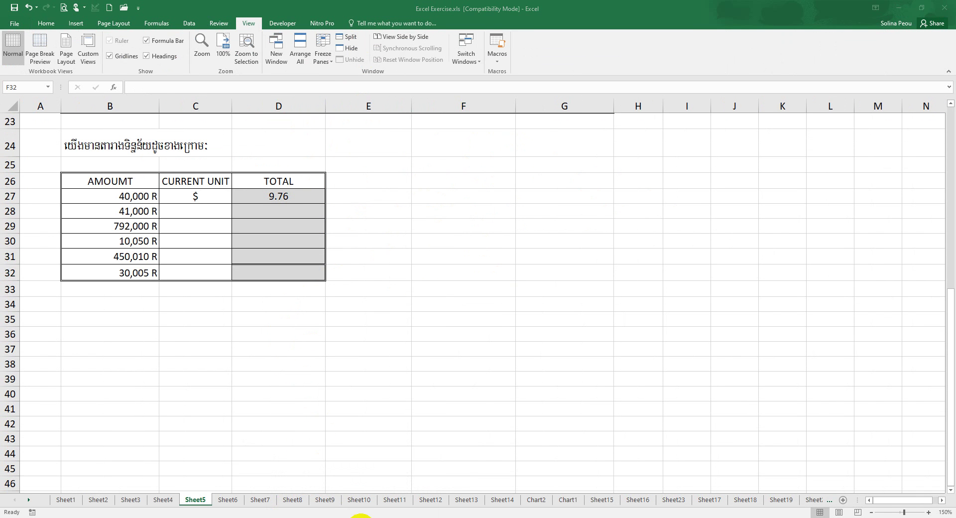
click(434, 495)
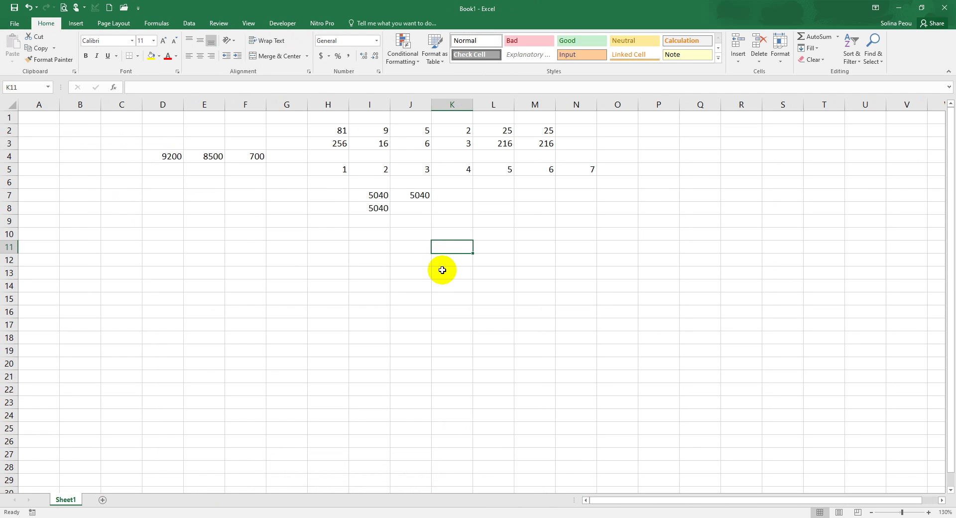
click(404, 234)
text(=)
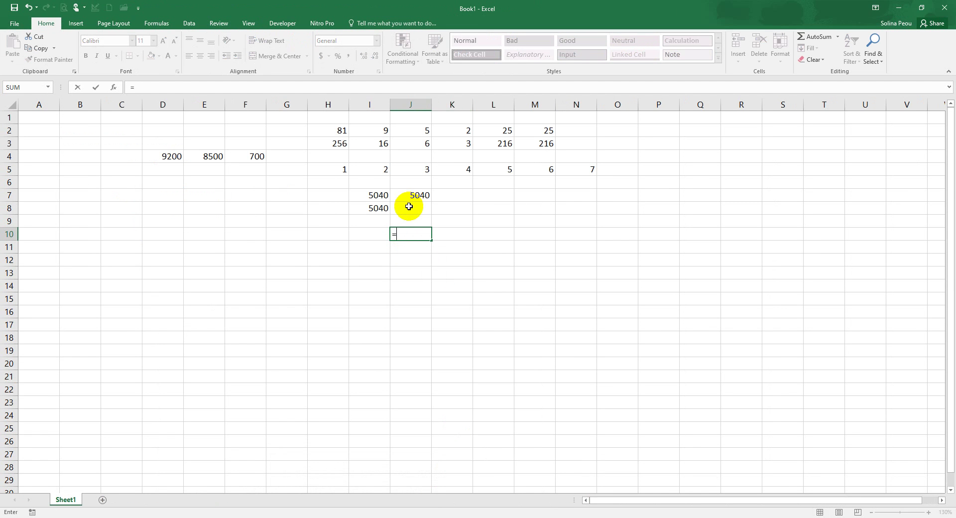
text(if()
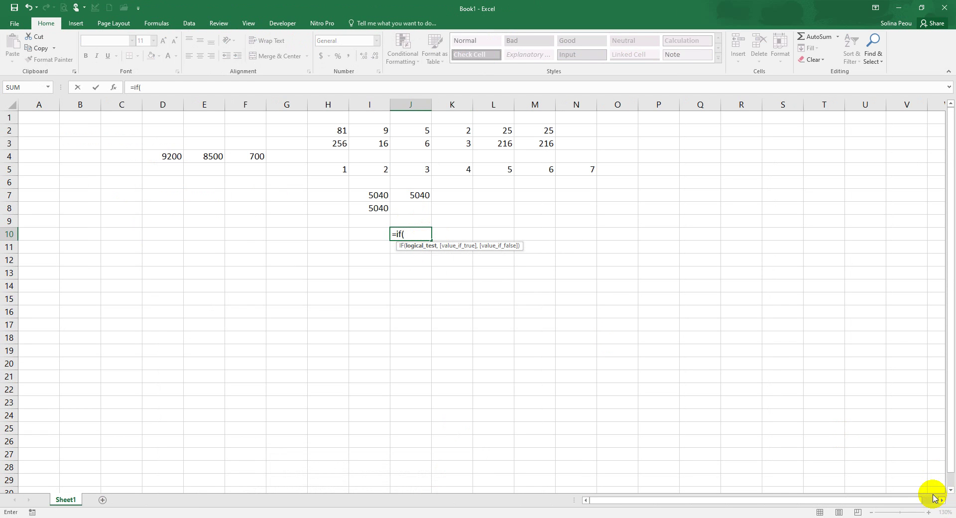
key(Escape)
Enlarge the worksheet zoom to 210%
click(927, 511)
click(928, 512)
click(927, 512)
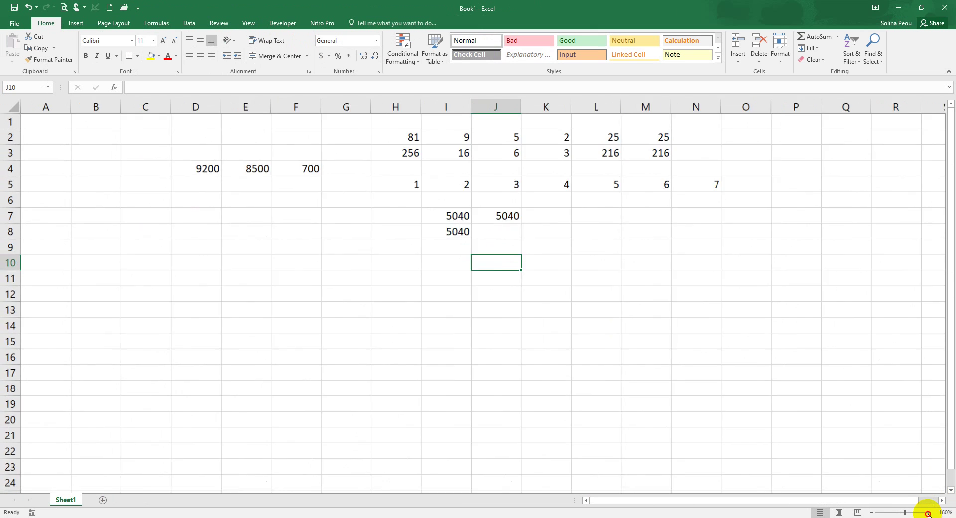
click(928, 512)
click(928, 512)
click(928, 512)
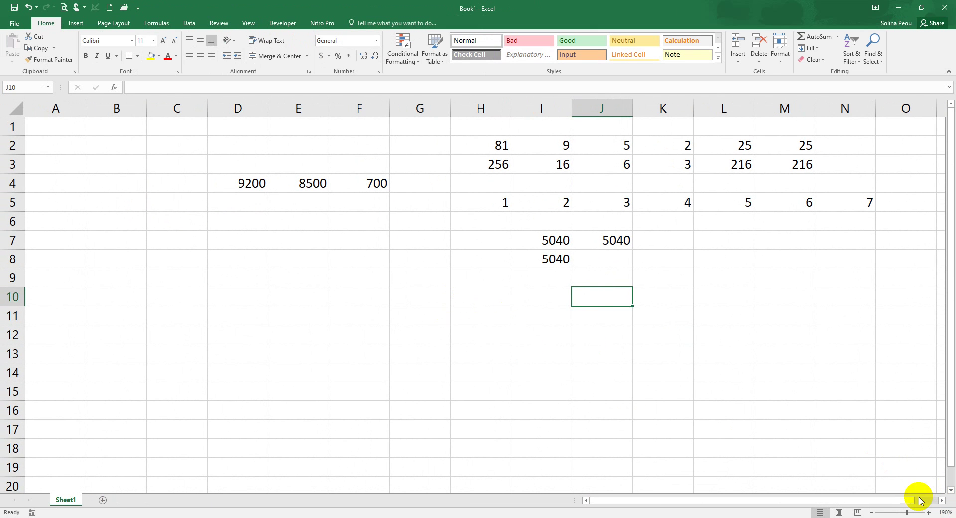
click(928, 511)
click(928, 512)
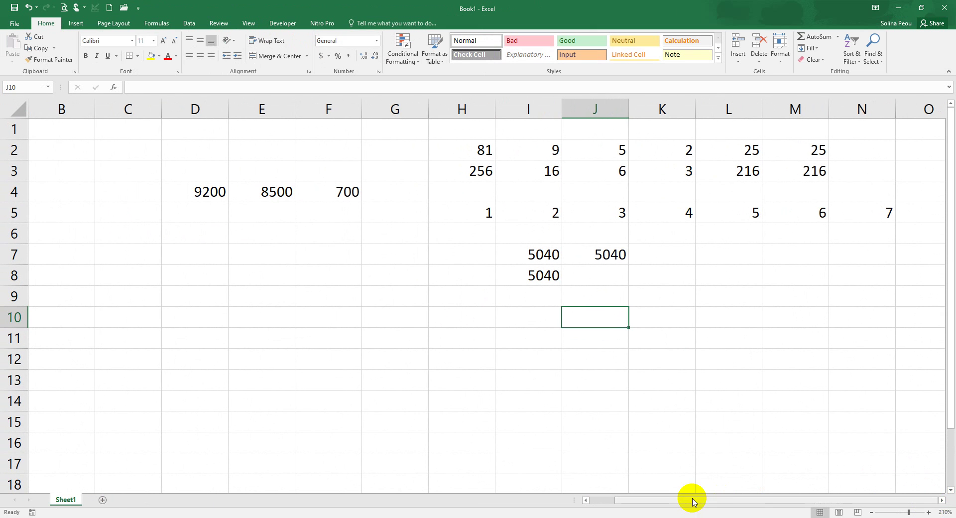
Begin an IF formula in cell G10 and magnify the screen to 200% with Windows Magnifier
click(423, 318)
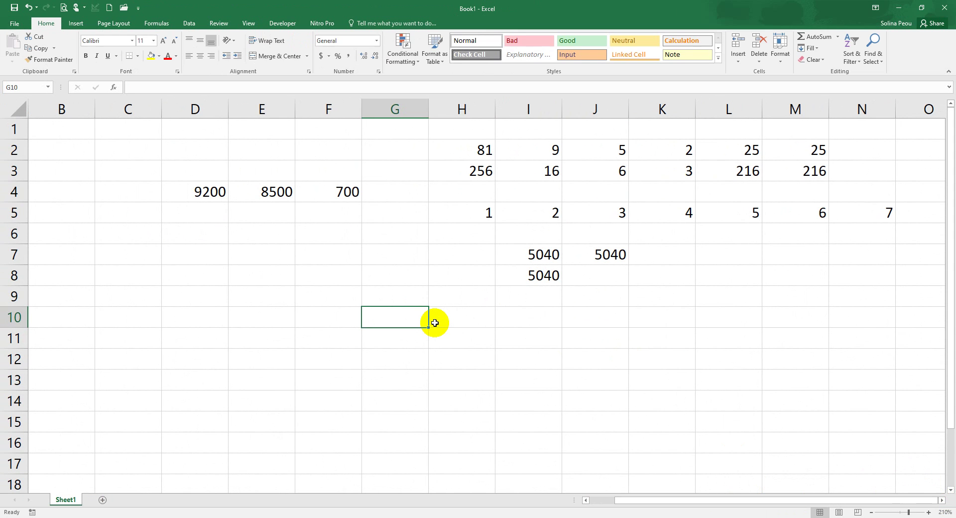
text(=if()
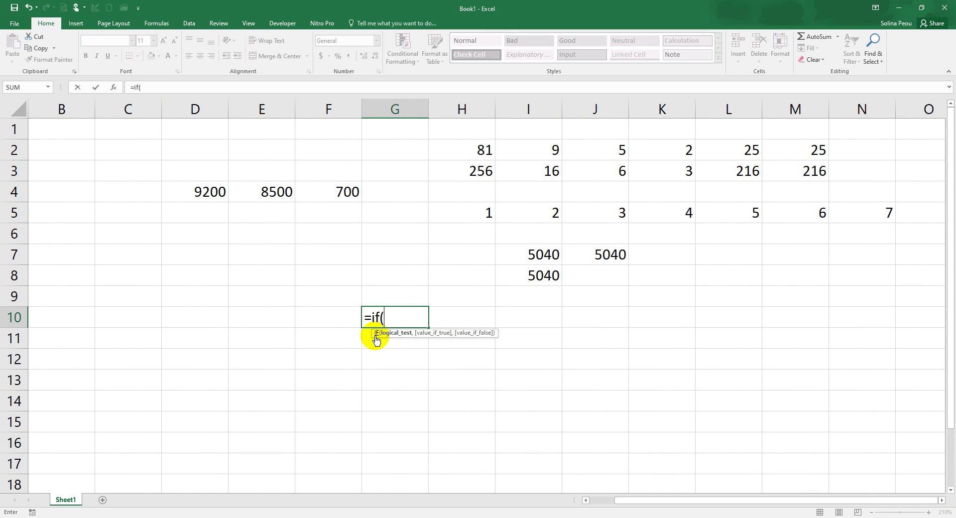
key(super)
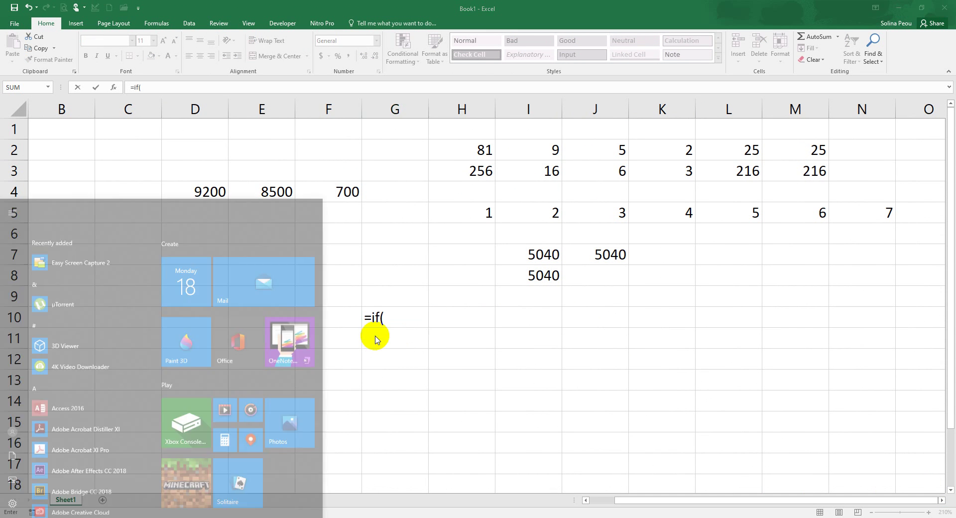
text(mag)
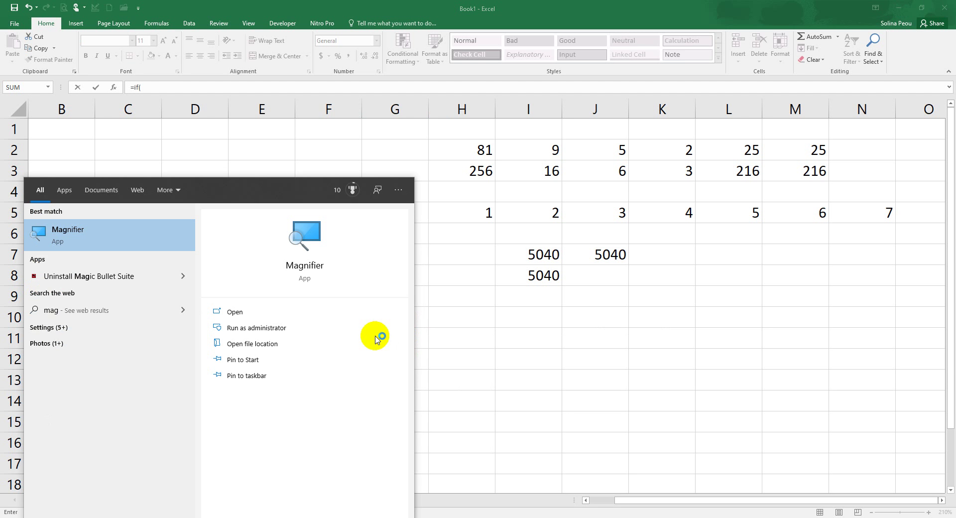
key(Return)
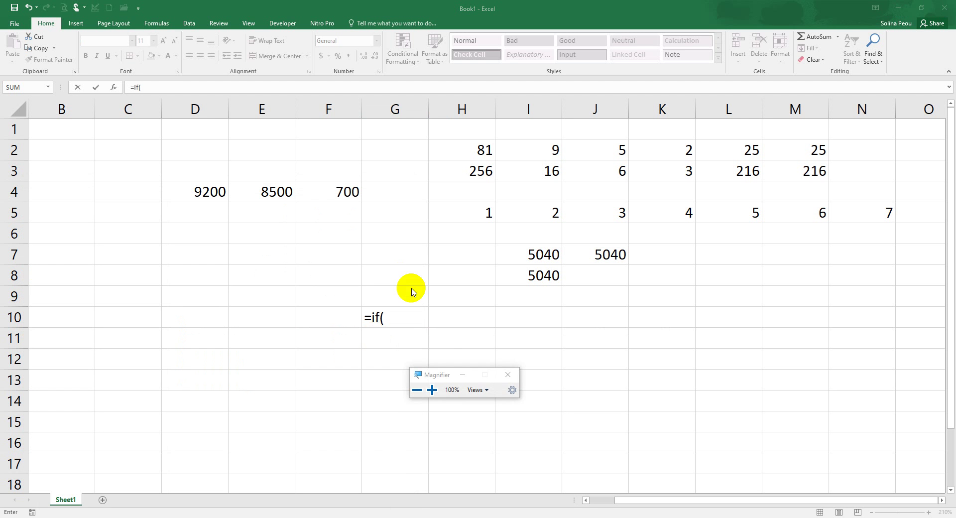
click(428, 391)
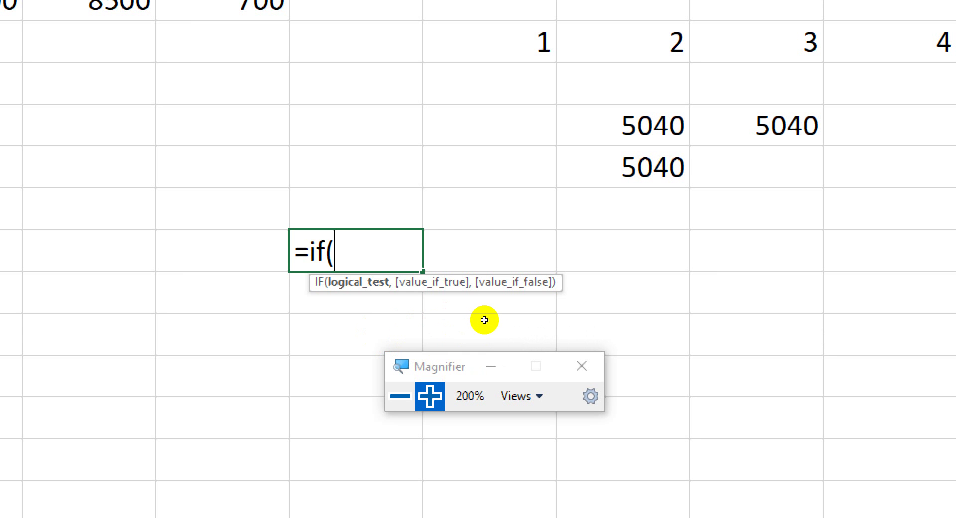
Discard the started formula in G10 and enter the values 1 and 2 in cells F9 and F10
key(Escape)
key(Up)
key(Left)
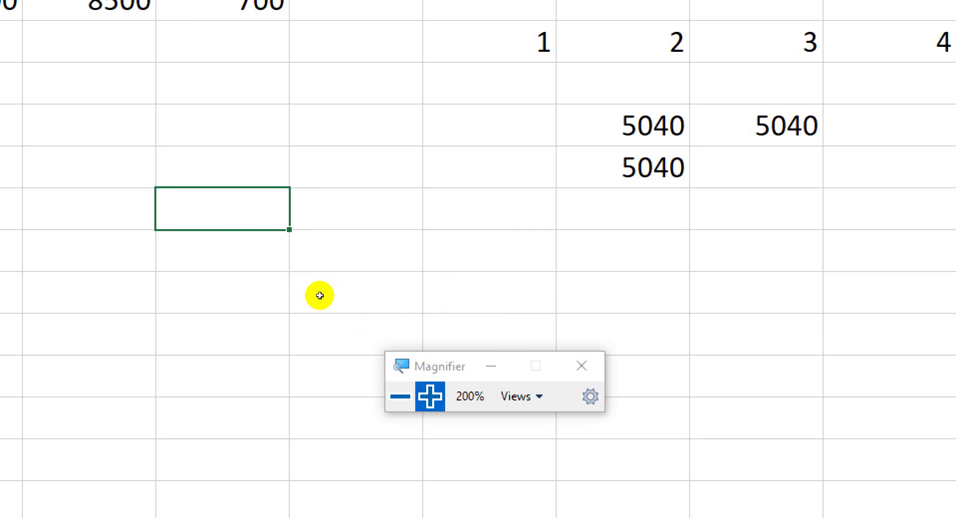
text(1)
key(Return)
text(2)
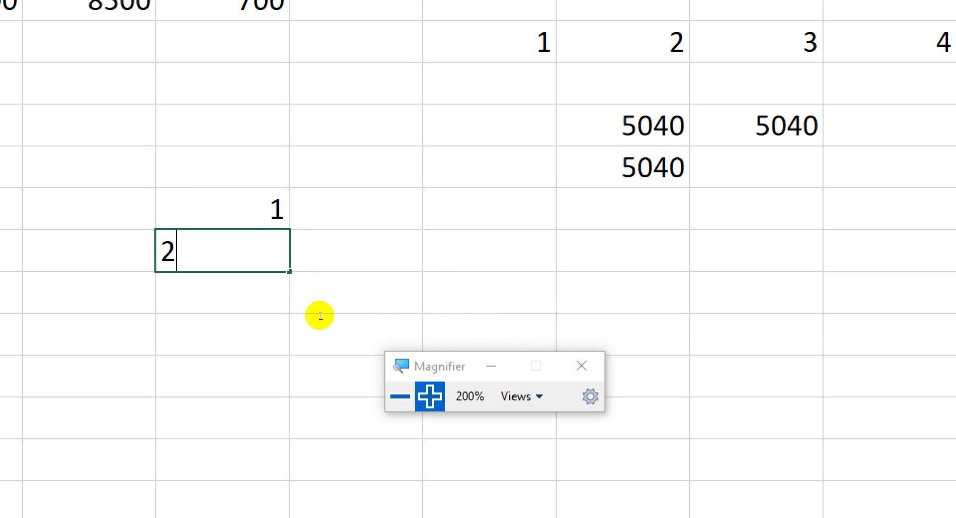
key(Up)
Start a nested formula =if(F9,"Hello",if(F9 in cell G9, beside the value 1
key(Right)
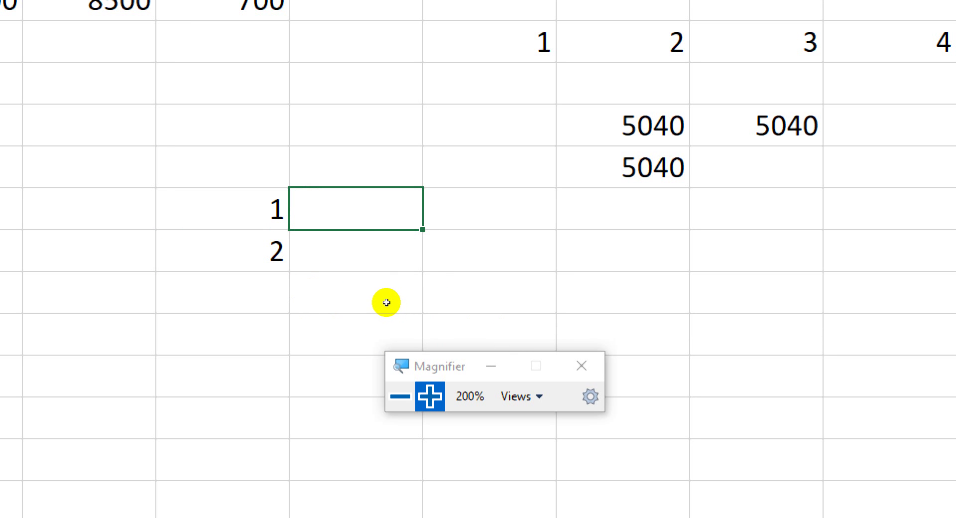
text(=if()
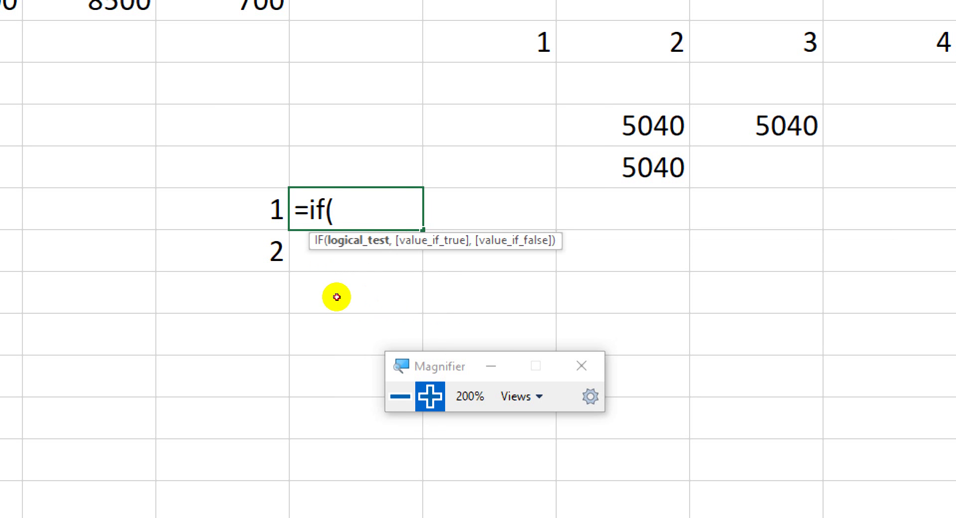
key(Left)
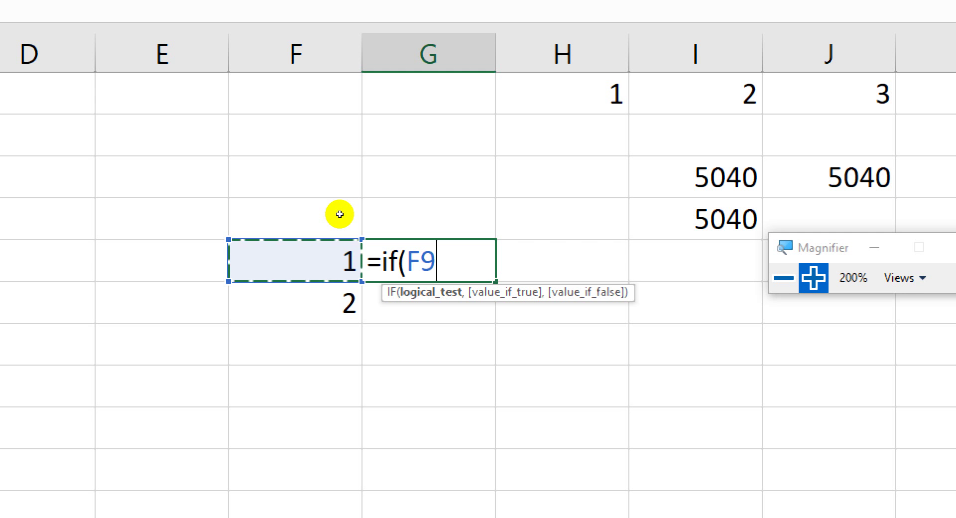
text(,)
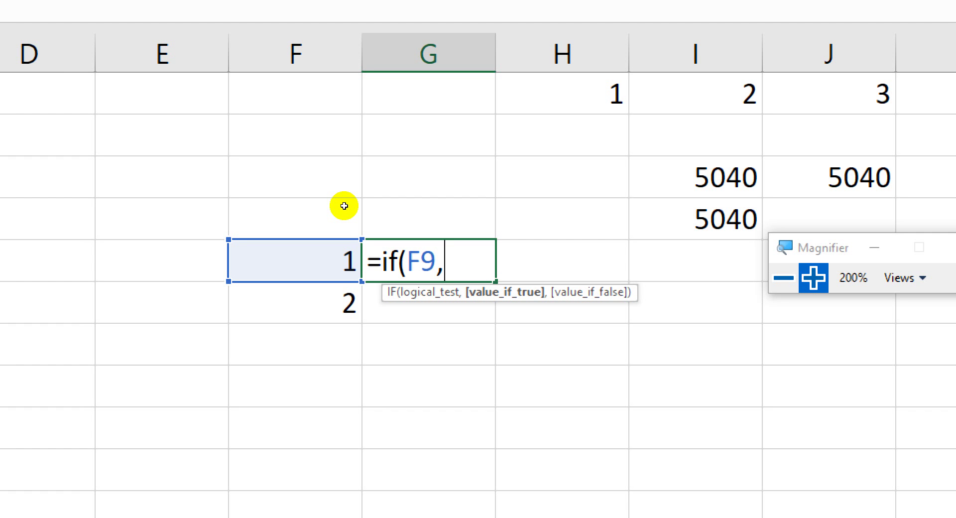
text("Hell)
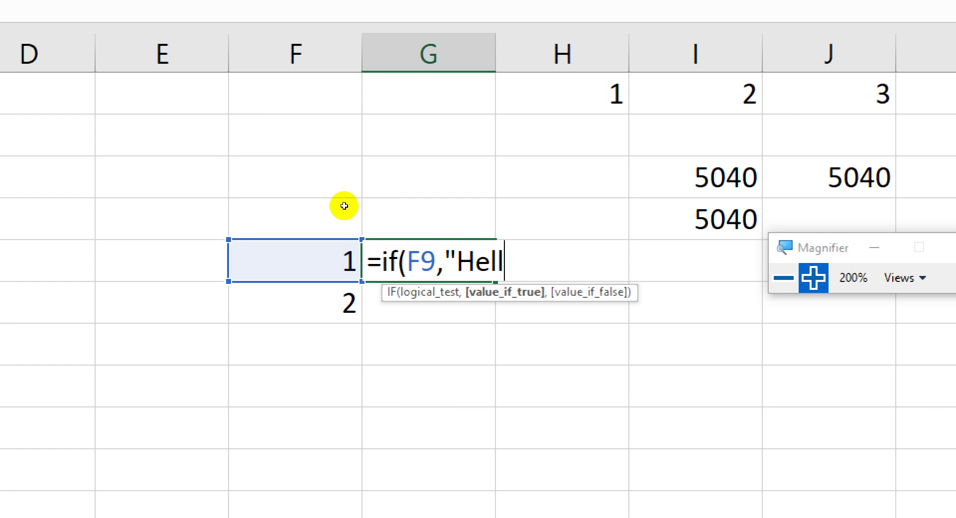
text(o")
text(,)
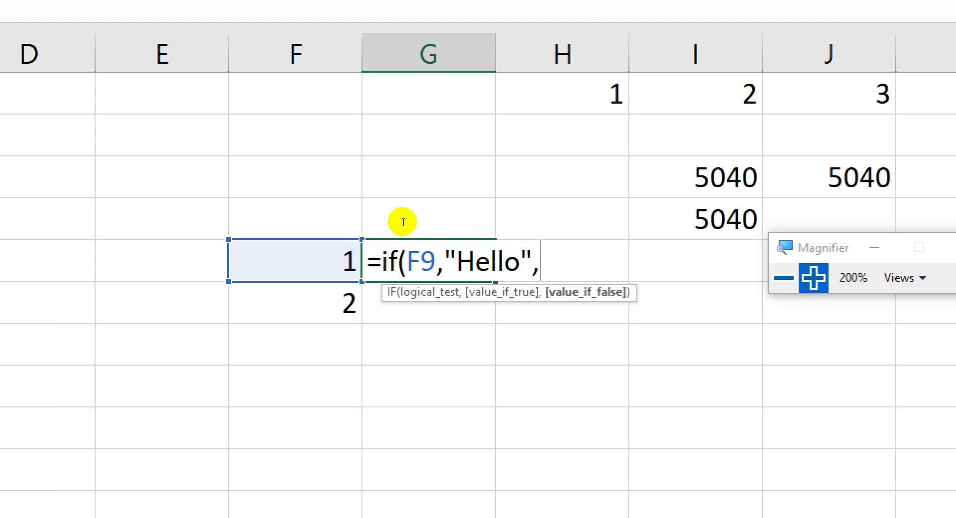
text(if()
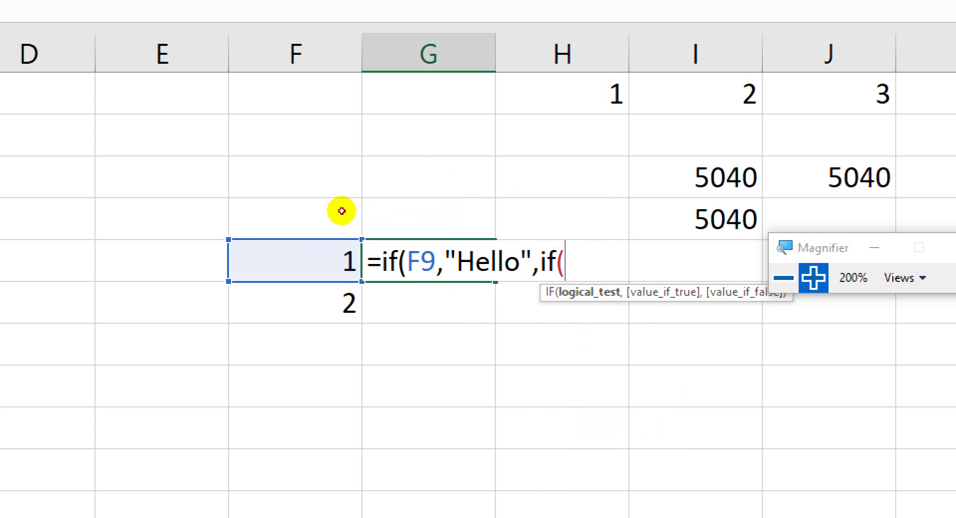
key(Left)
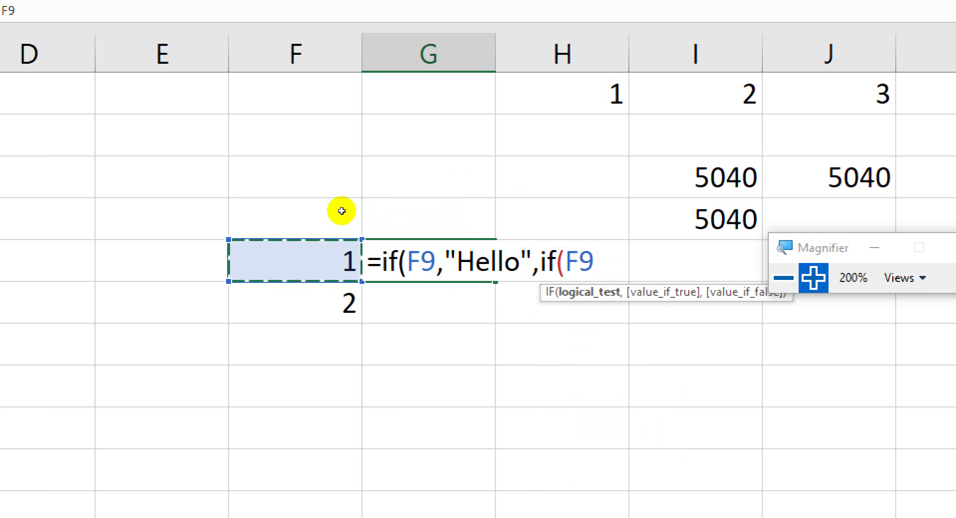
Change the first condition of the unfinished IF formula in G9 to F9=1
key(F2)
key(Left)
key(Left)
key(Left)
key(Left)
key(Left)
key(Left)
key(Left)
key(Left)
key(Left)
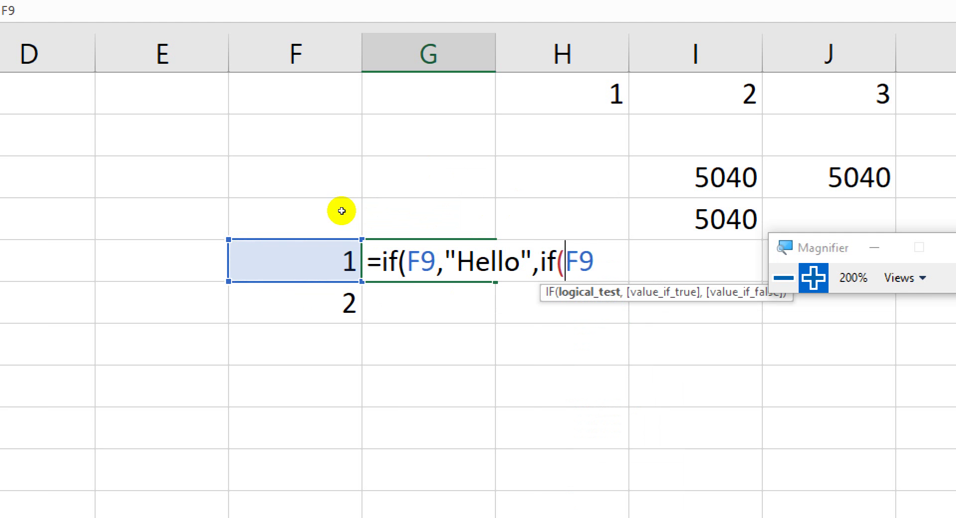
key(Left)
key(Left)
key(Left)
key(Left)
key(Left)
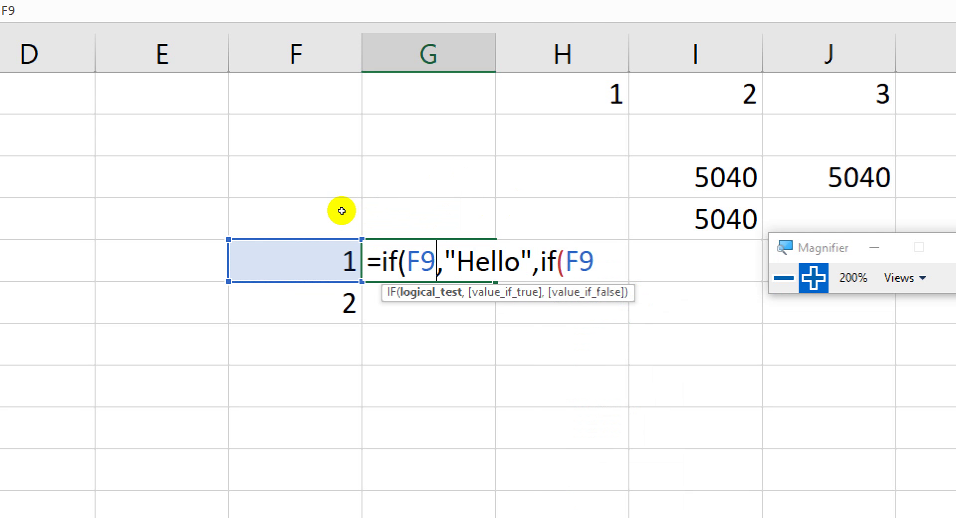
text(=1)
Complete the nested IF's condition in the G9 formula as F9=2
key(Right)
key(Right)
key(Right)
key(Right)
key(Right)
key(Right)
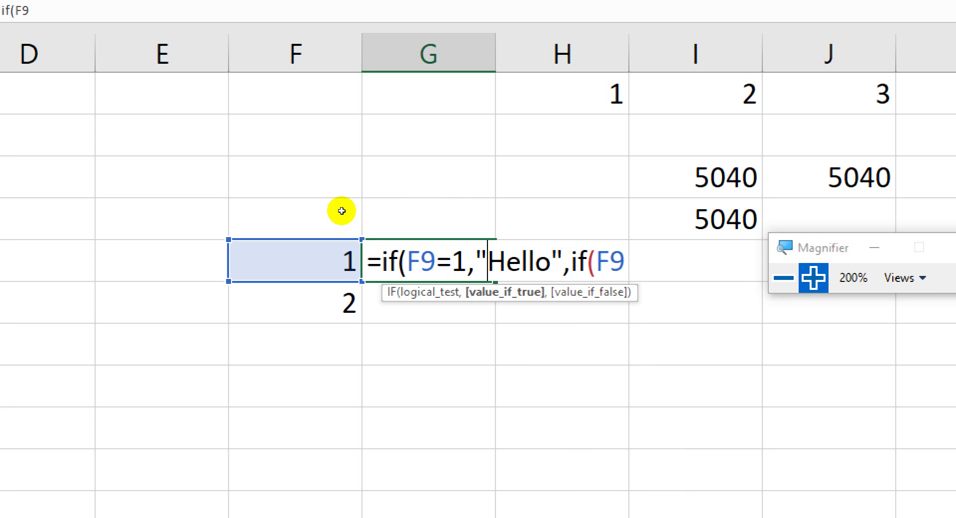
key(Right)
key(Right)
key(Right)
key(Right)
key(Right)
key(Right)
key(Right)
key(Right)
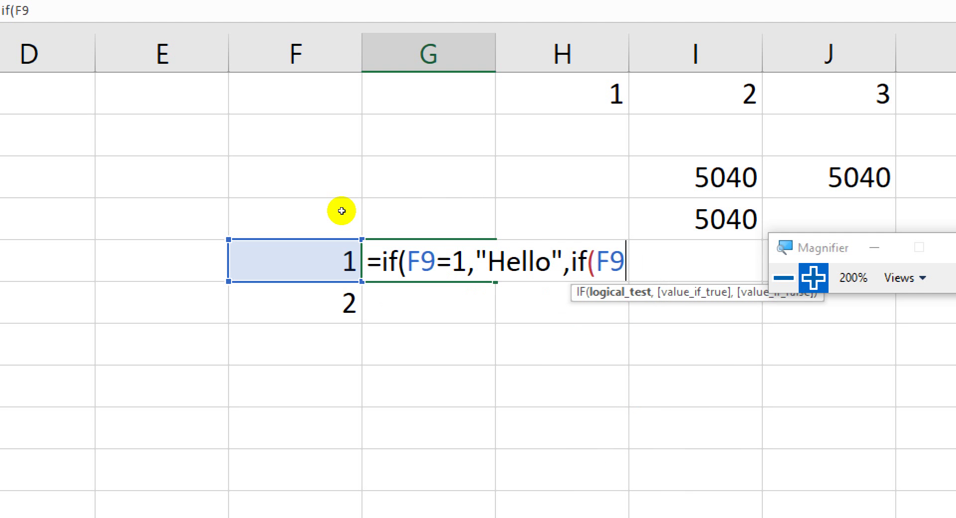
text(=2)
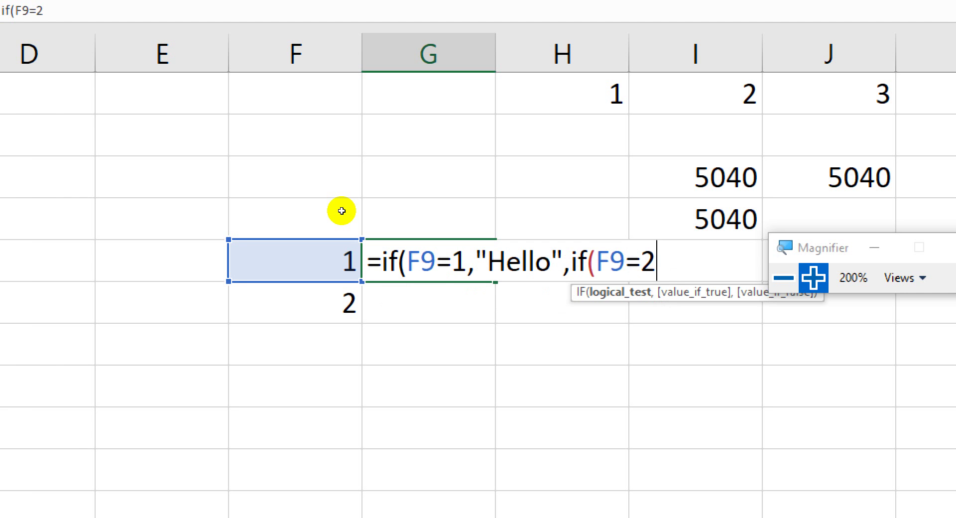
Add "Thanks" as the nested IF's value if true, followed by a comma for the last argument
text(m)
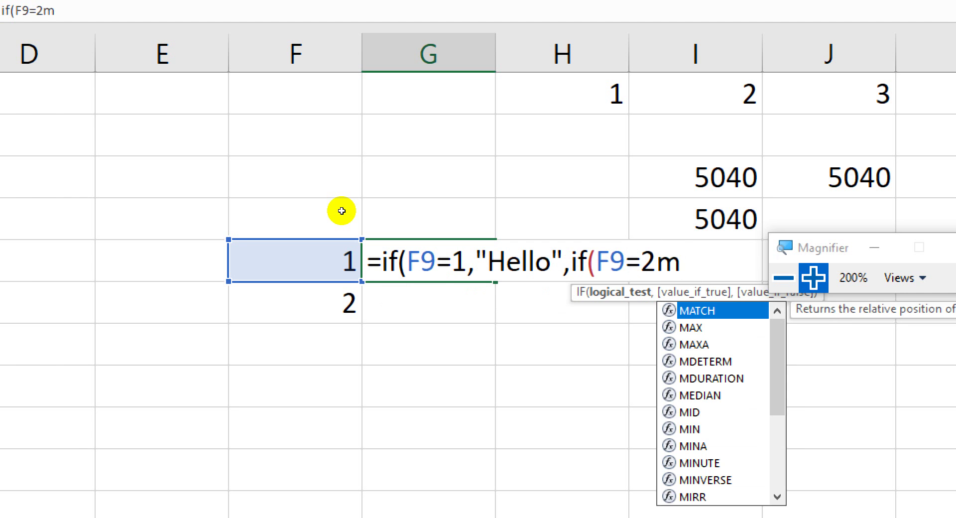
key(BackSpace)
text(,)
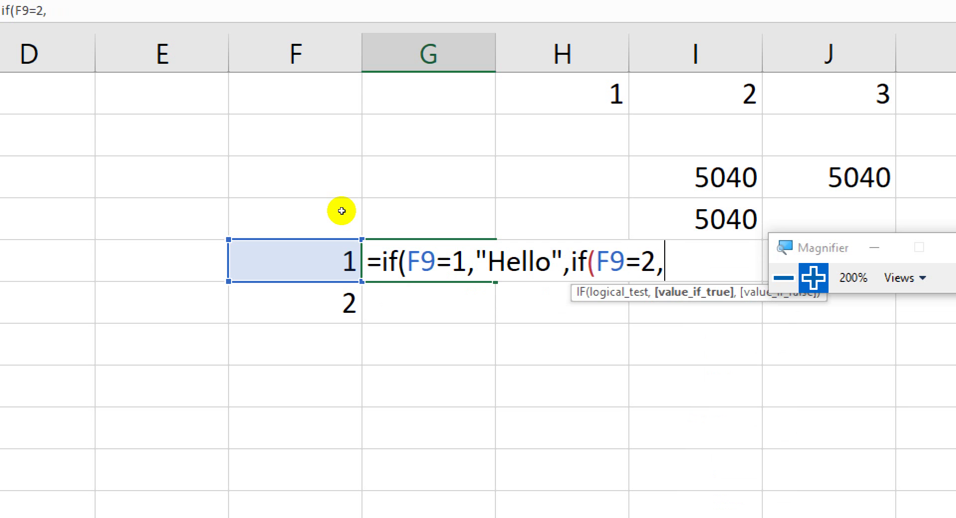
text("Th)
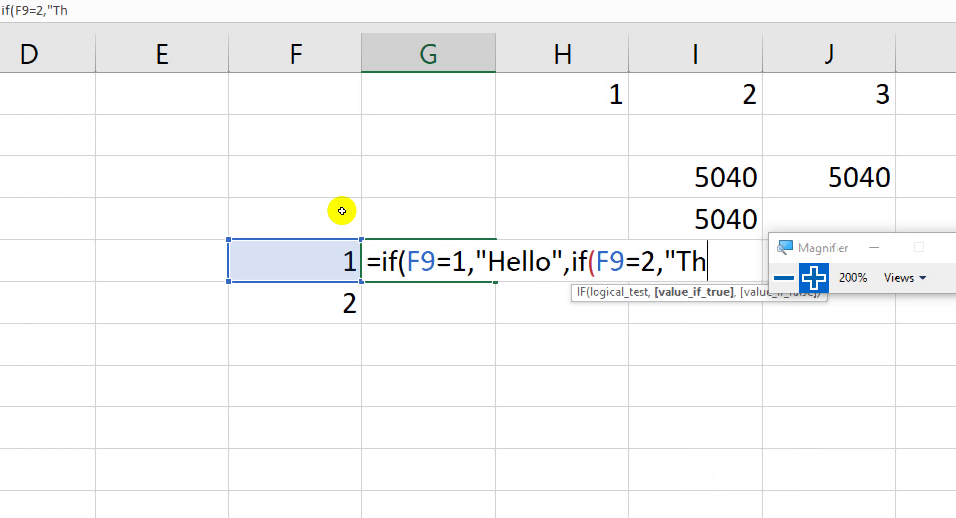
text(anks)
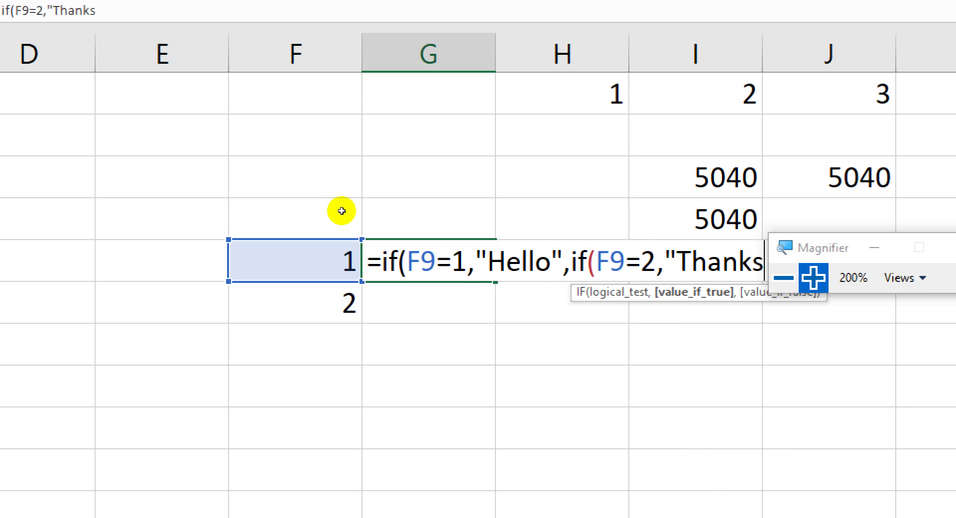
text(")
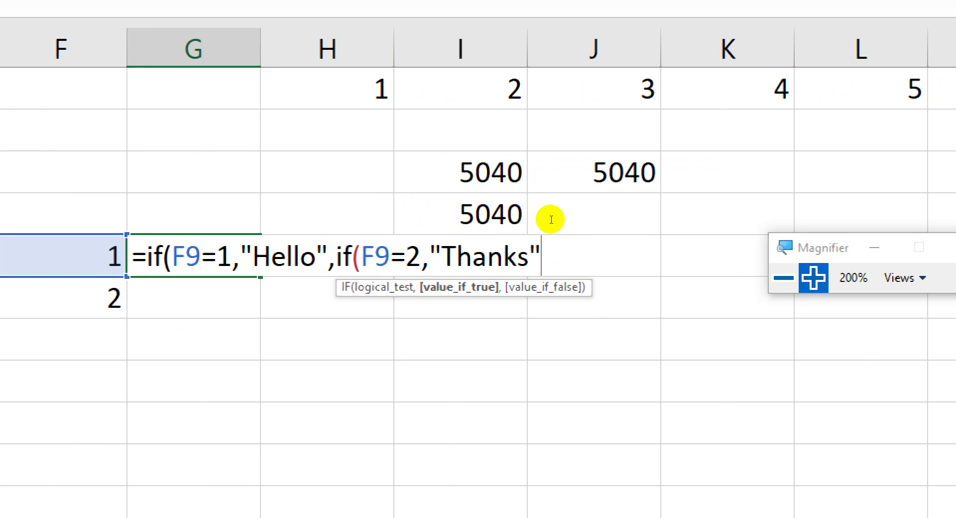
text(,)
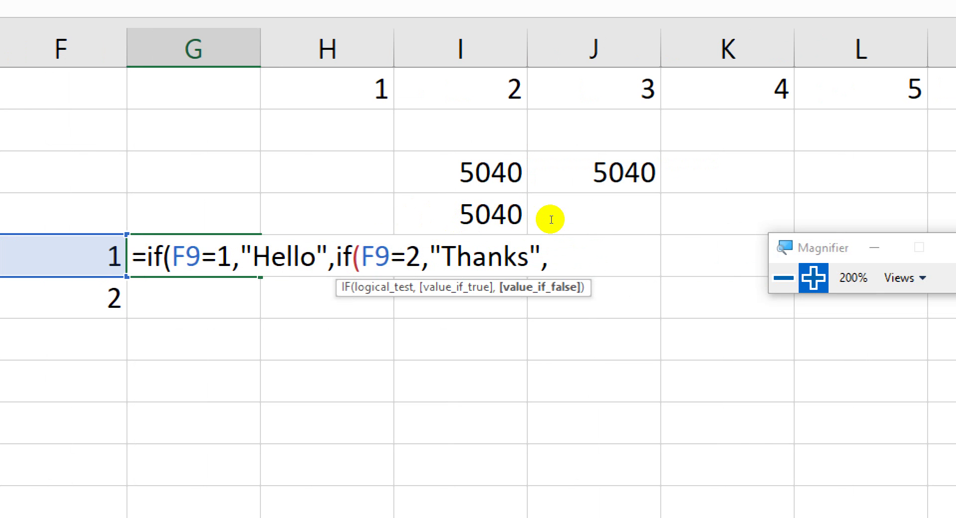
text(if()
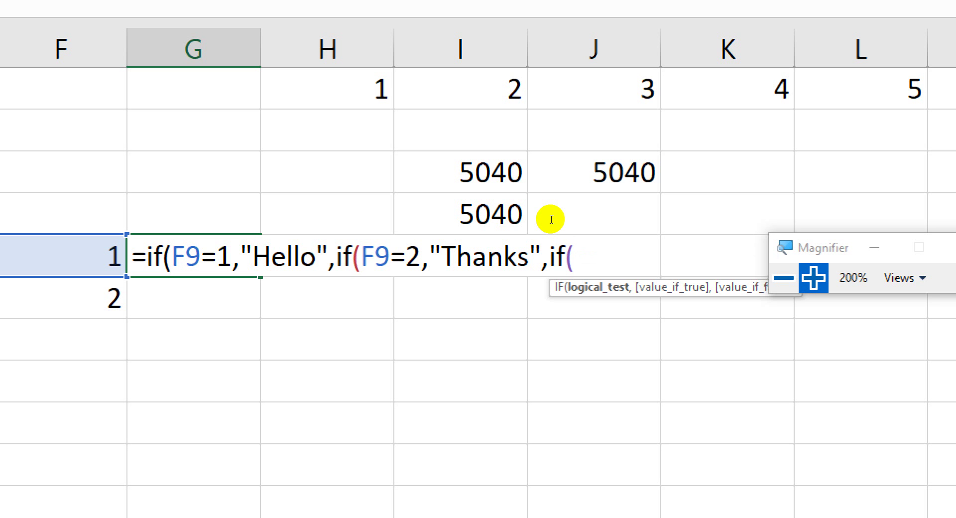
key(BackSpace)
key(BackSpace)
key(BackSpace)
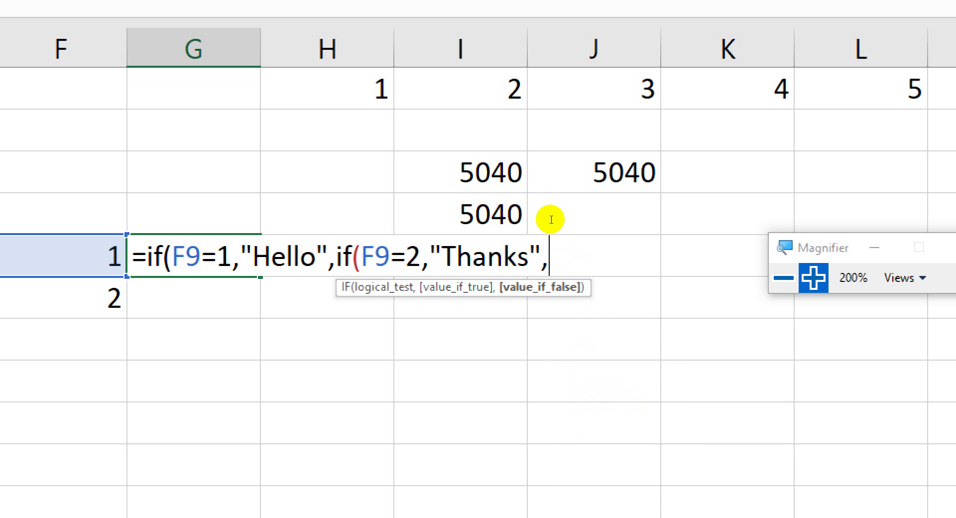
Add "NO" as the nested IF's value if false and close both IF functions
text("NO")
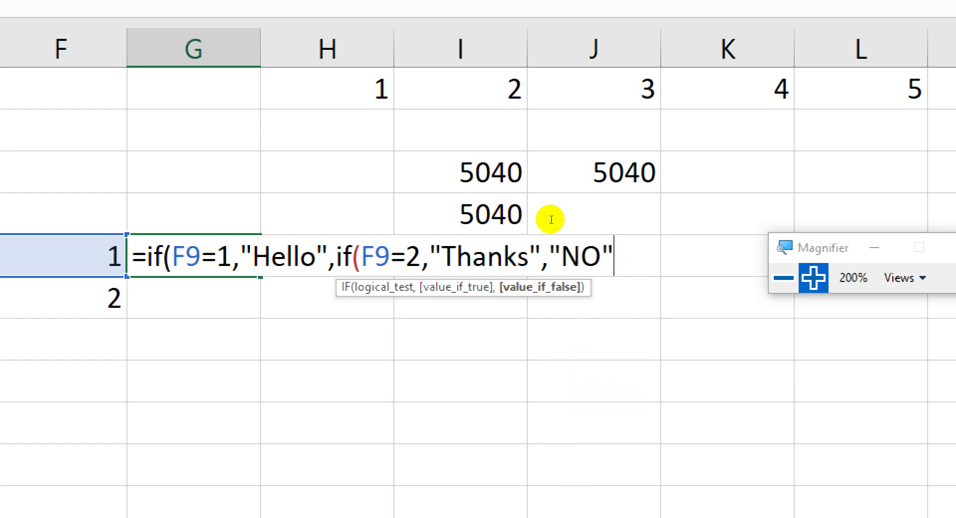
text()))
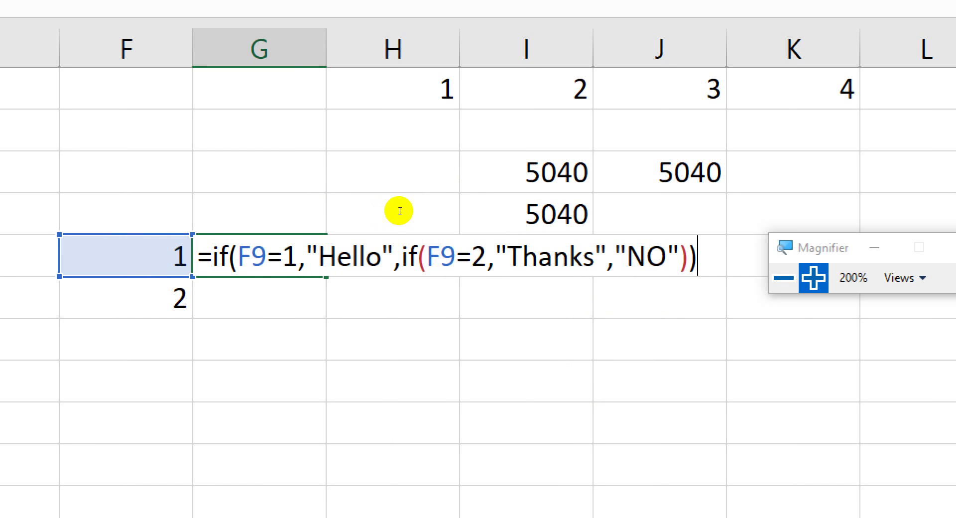
Highlight the =1 comparison inside the G9 formula to examine the first condition
key(Left)
key(Left)
key(Left)
key(Left)
key(Left)
key(Left)
key(Left)
key(Left)
key(Left)
key(Left)
key(Left)
key(Left)
key(Left)
key(Left)
key(Left)
key(Left)
key(Left)
key(Left)
key(Left)
key(Left)
key(shift+Left)
key(shift+Left)
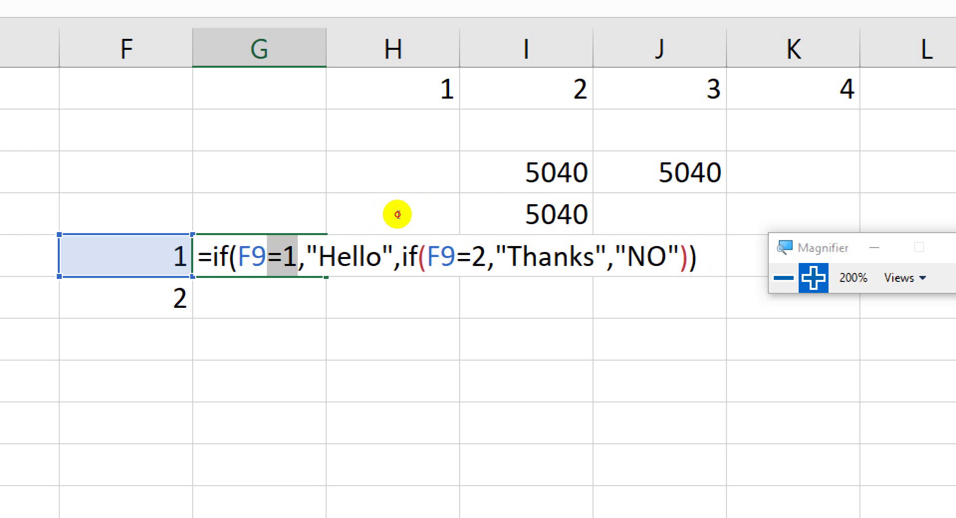
Highlight the "Hello" argument and the formula part before it to examine the first IF's true result
key(Right)
key(Right)
key(shift+Right)
key(shift+Right)
key(shift+Right)
key(shift+Right)
key(shift+Right)
key(shift+Right)
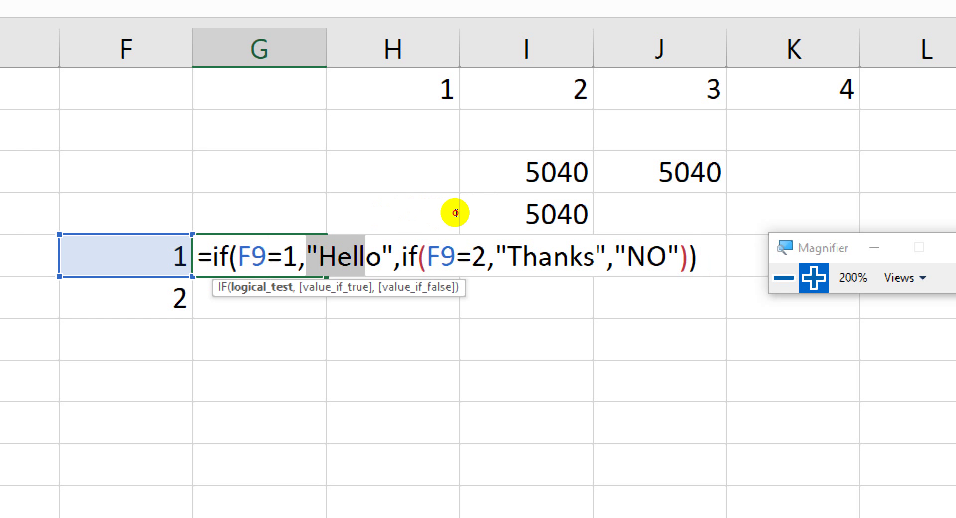
key(shift+Right)
key(shift+Right)
key(shift+Right)
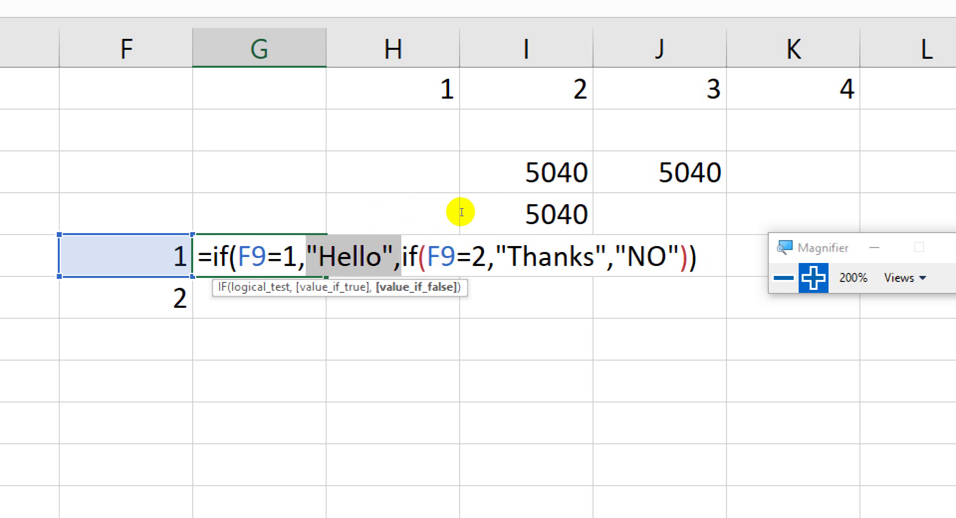
key(Left)
key(shift+Left)
key(shift+Left)
key(shift+Left)
key(shift+Left)
key(shift+Left)
key(shift+Left)
key(shift+Left)
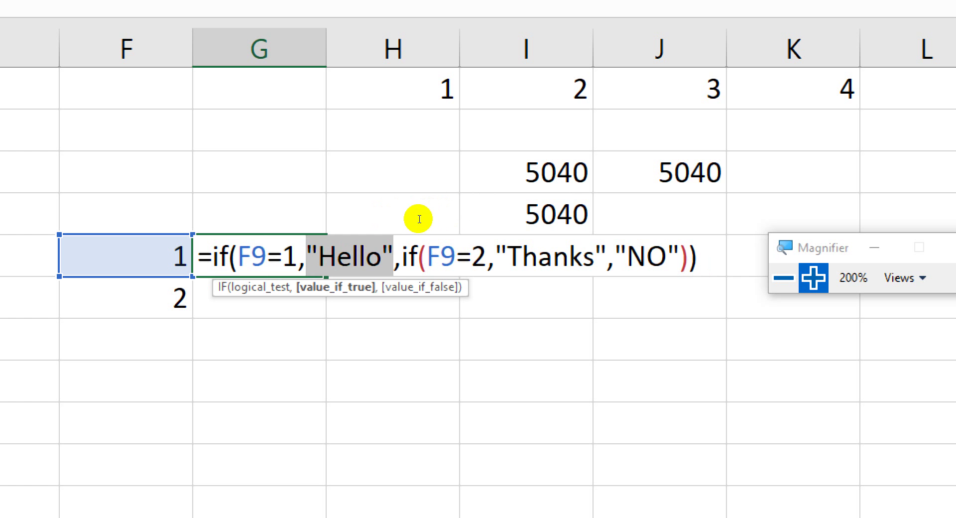
key(F9)
key(ctrl+shift+Left)
key(ctrl+shift+Left)
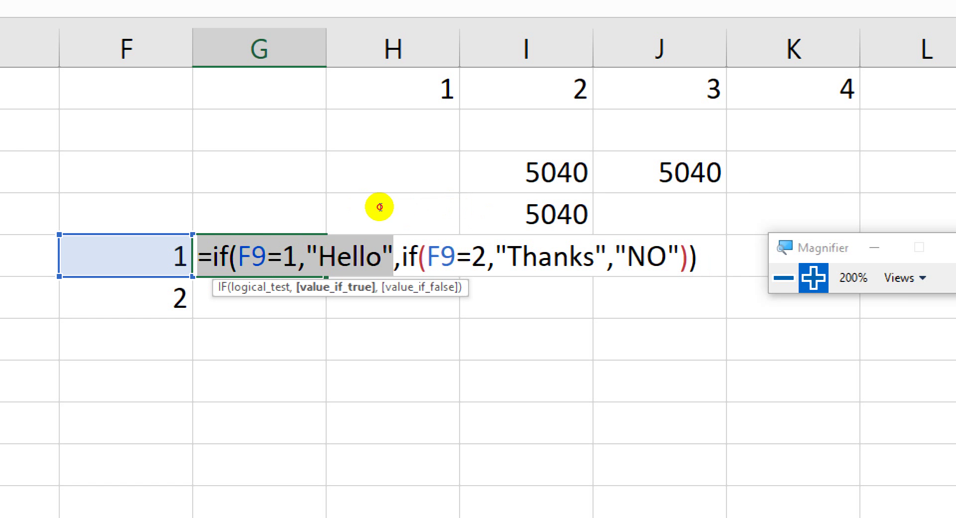
Go through the nested IF with the F9=2 condition and highlight its NO result
key(ctrl+shift+Right)
key(Right)
key(Right)
key(Right)
key(Right)
key(Right)
key(Right)
key(Right)
key(Right)
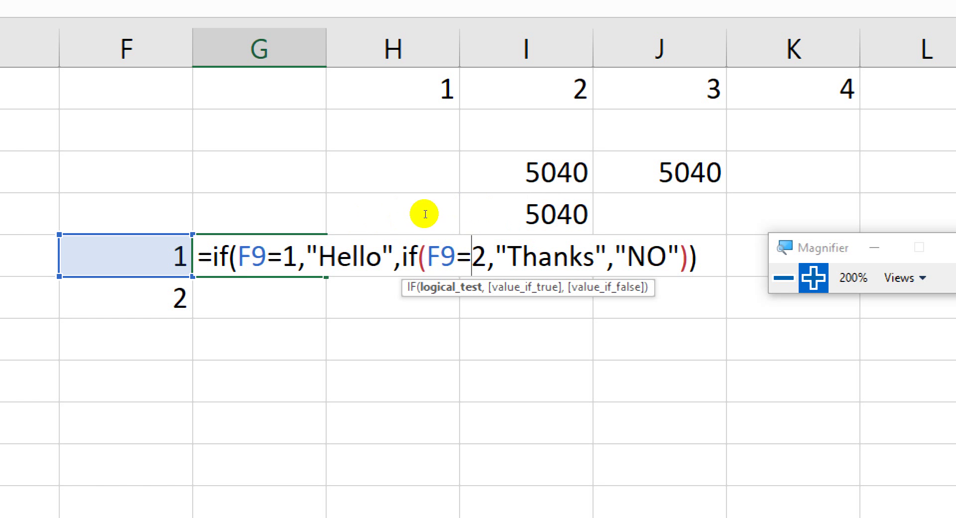
key(Right)
key(Right)
key(Right)
key(Right)
key(Right)
key(Right)
key(Right)
key(Right)
key(Right)
key(Right)
key(Right)
key(Right)
key(shift+Right)
key(shift+Right)
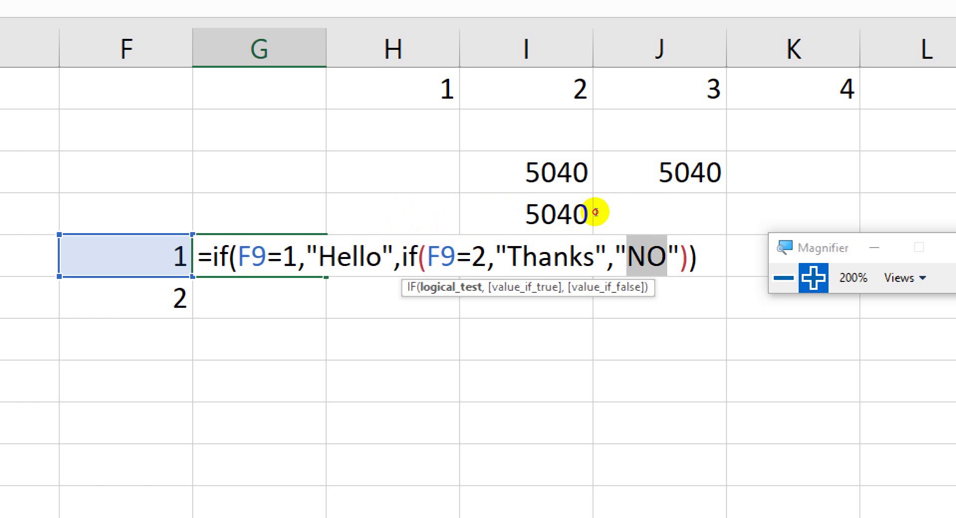
Commit the nested formula =if(F9=1,"Hello",if(F9=2,"Thanks","NO")) in cell G9
key(Right)
key(Right)
key(Right)
key(Right)
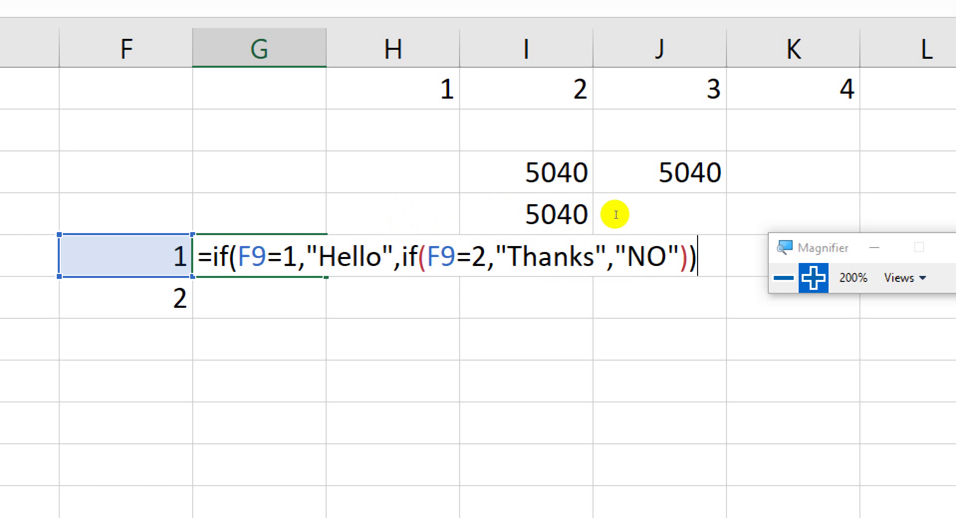
key(Return)
key(Up)
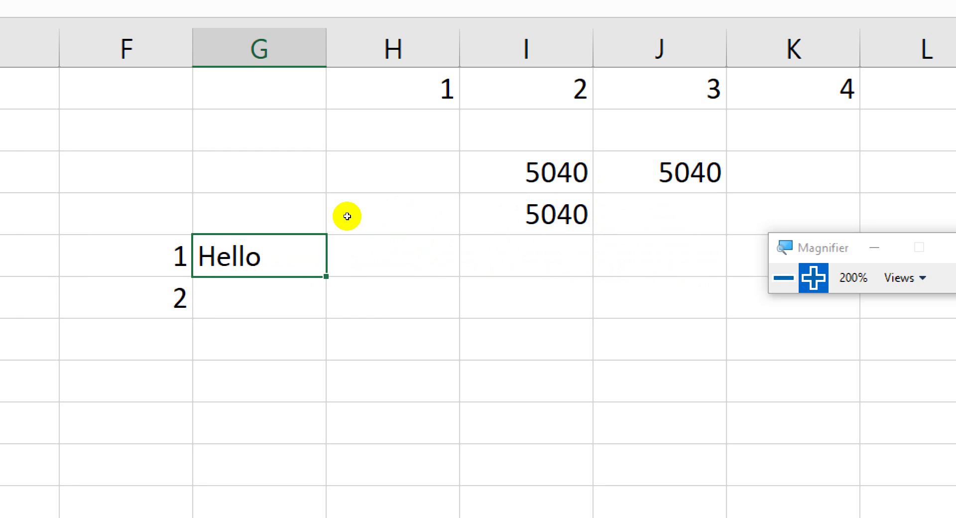
Clear cell F10 and set F9 to 2 to test the formula's second condition
key(Left)
key(Down)
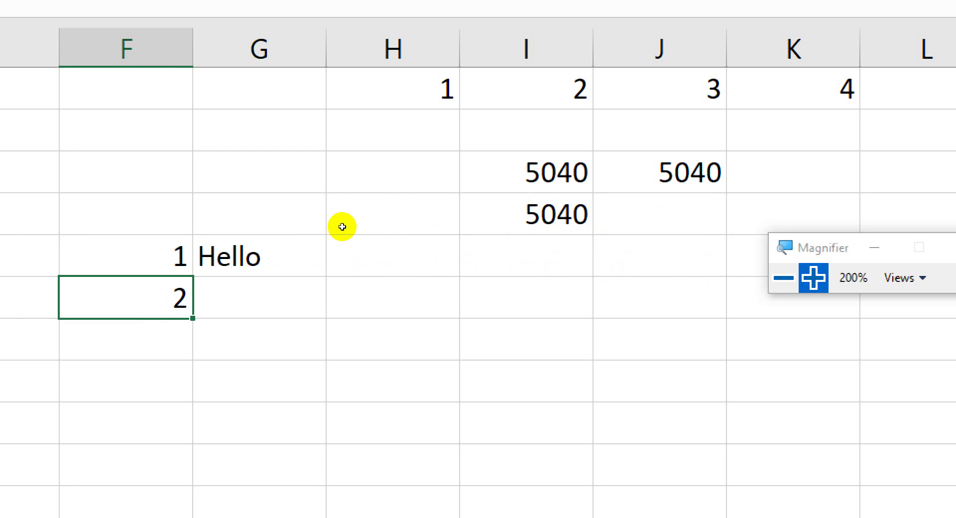
key(Delete)
key(Up)
text(2)
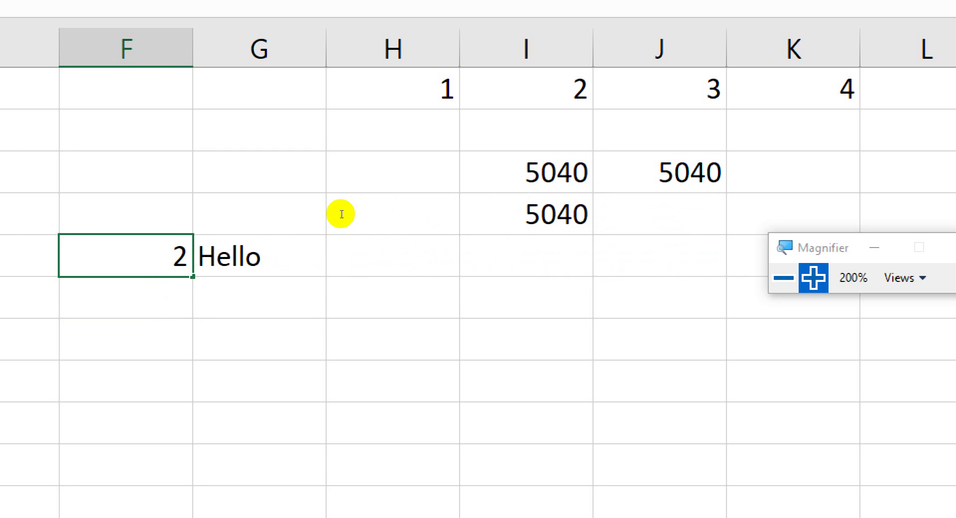
key(Return)
key(Up)
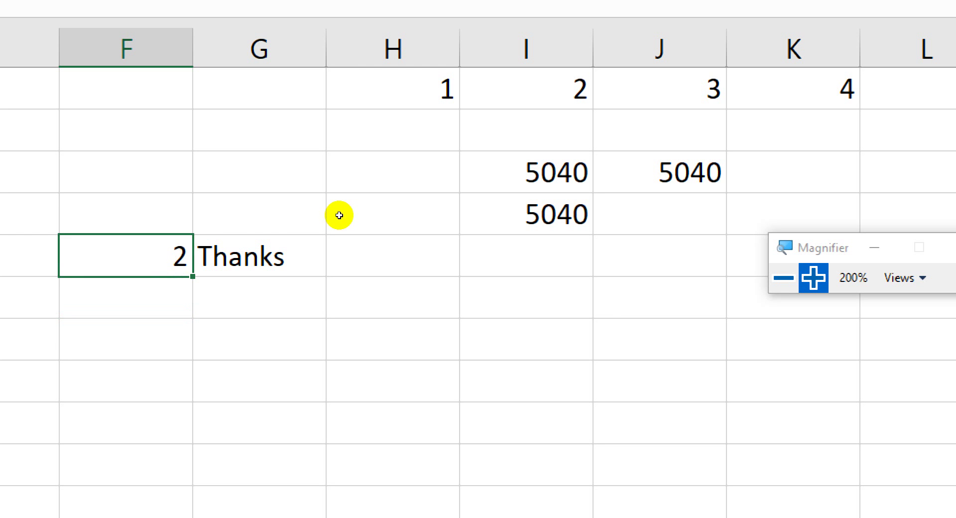
Test the formula's false result by entering 5 and after that 10 in F9
text(5)
key(Return)
key(Up)
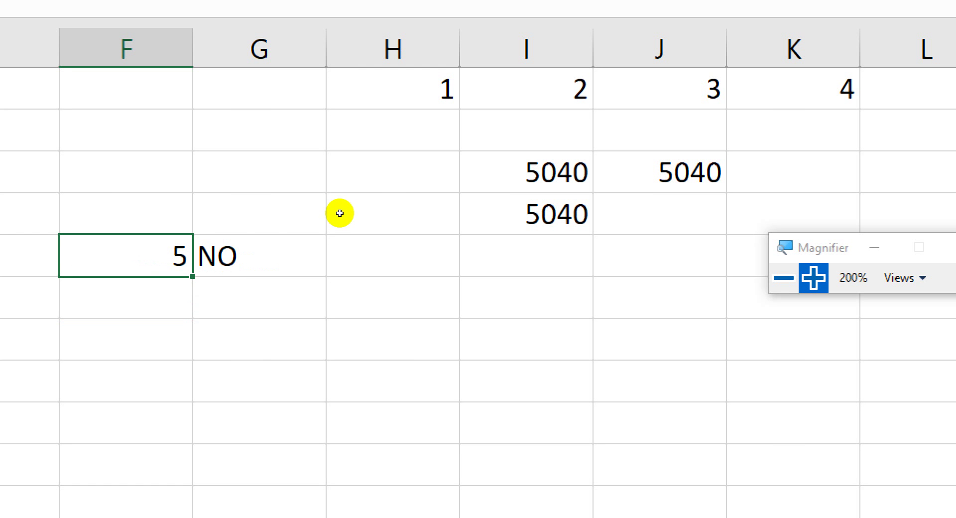
text(10)
key(Return)
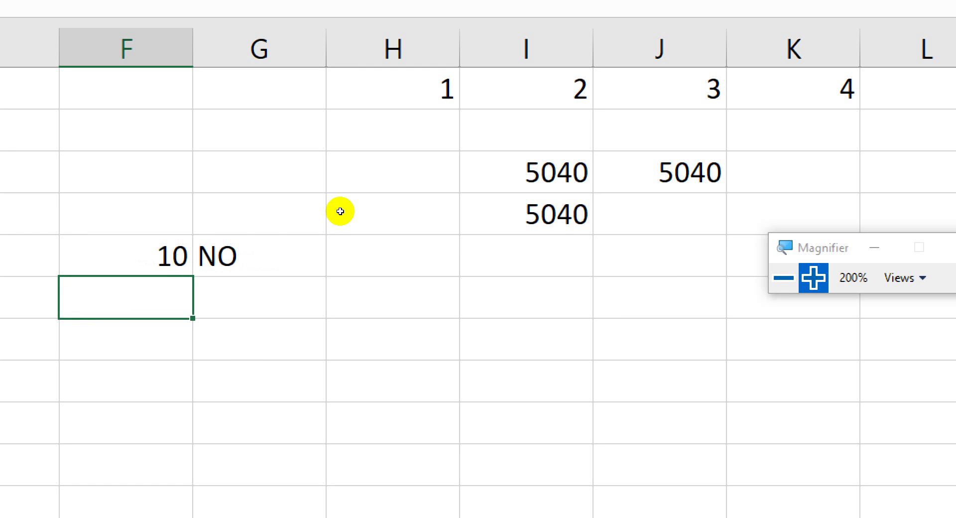
Enter 1 in F9 and fill it down to F13 as the series 1 to 5
key(Up)
text(1)
key(Return)
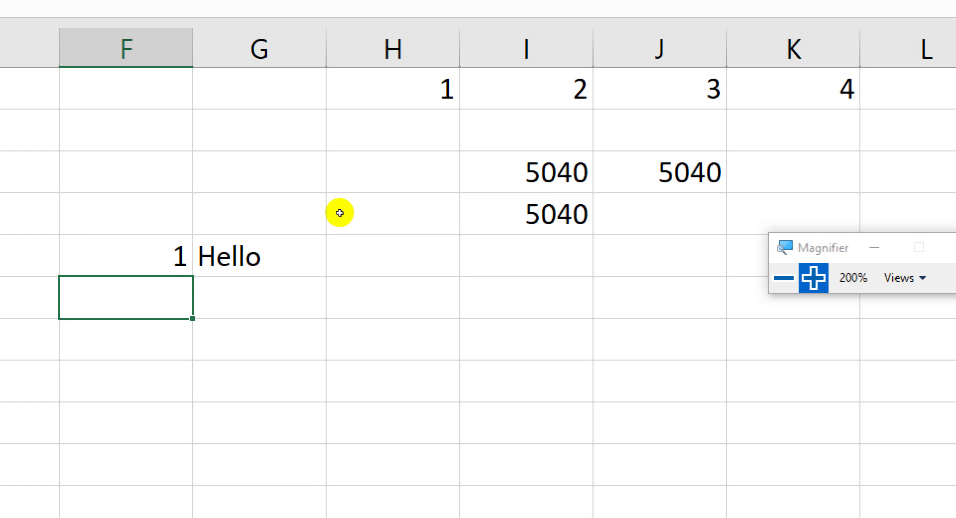
key(Up)
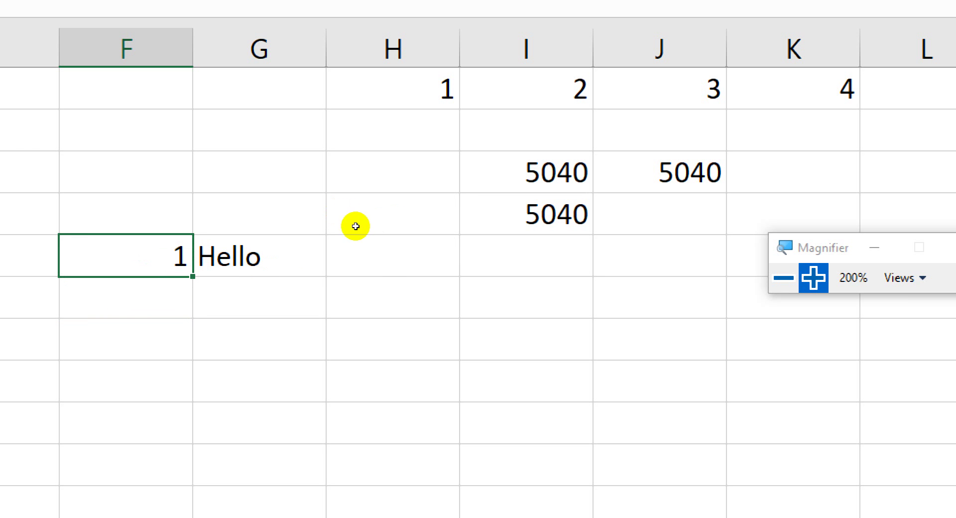
drag(357, 222, 365, 306)
Copy the nested IF formula from G9 down to G13, beside the number series
key(Right)
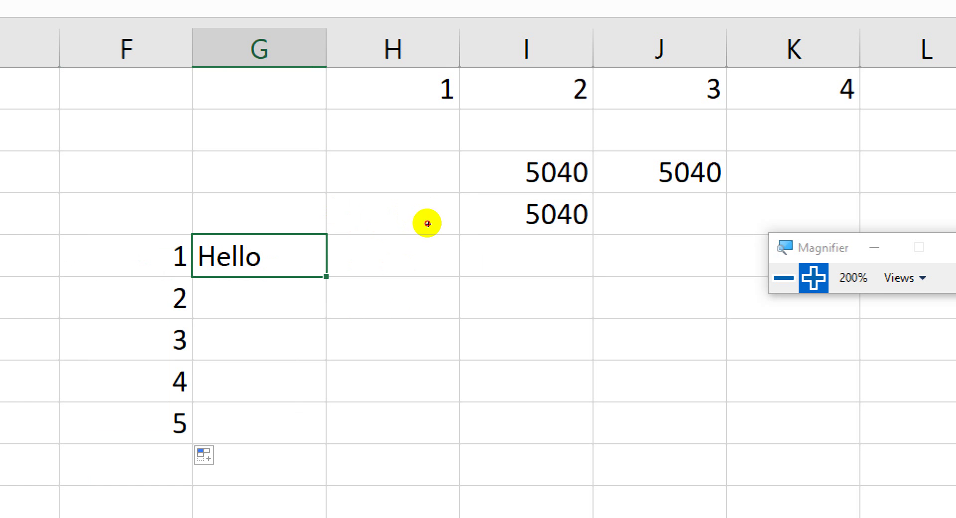
drag(427, 223, 412, 303)
click(532, 264)
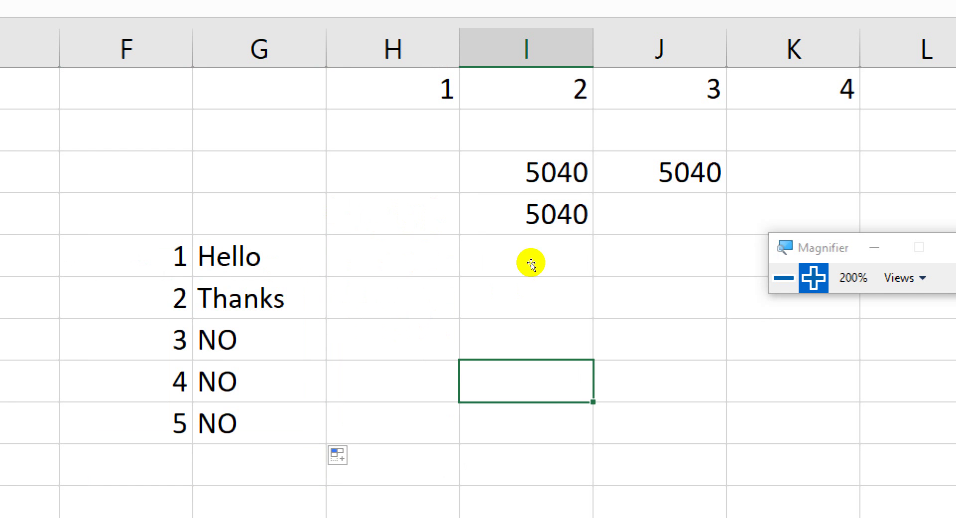
Examine the numbers in column F from F9 downward against the IF results beside them
key(Left)
key(Left)
key(Left)
key(Up)
key(Up)
key(Up)
key(shift+Down)
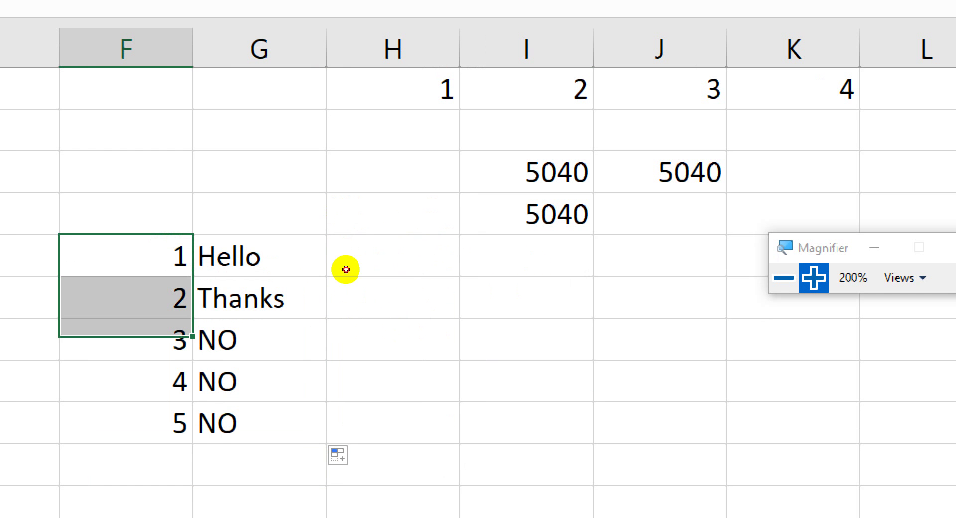
key(shift+Down)
key(shift+Down)
key(shift+Up)
key(shift+Up)
key(shift+Up)
key(shift+Up)
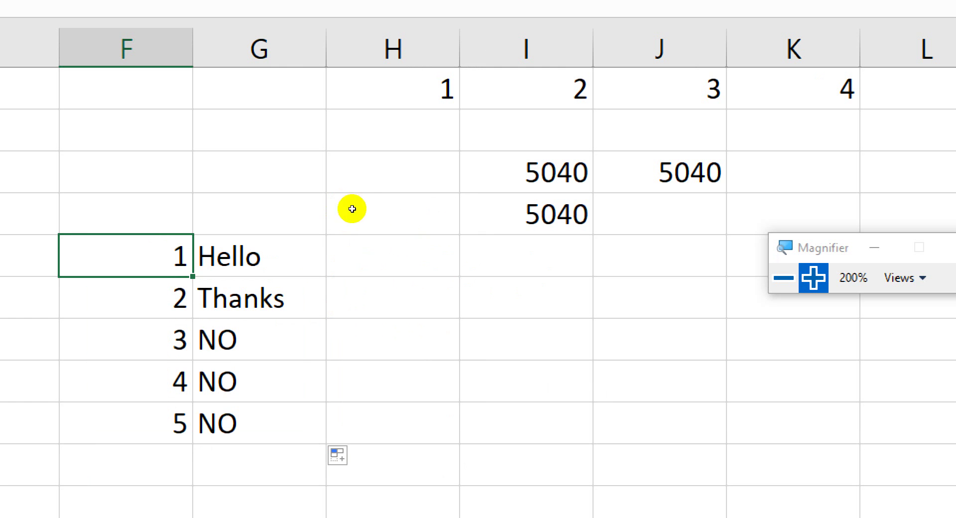
Copy the value 2 from F10 down into F11 and enter 1 in F13 to test the IF results
key(Down)
key(Down)
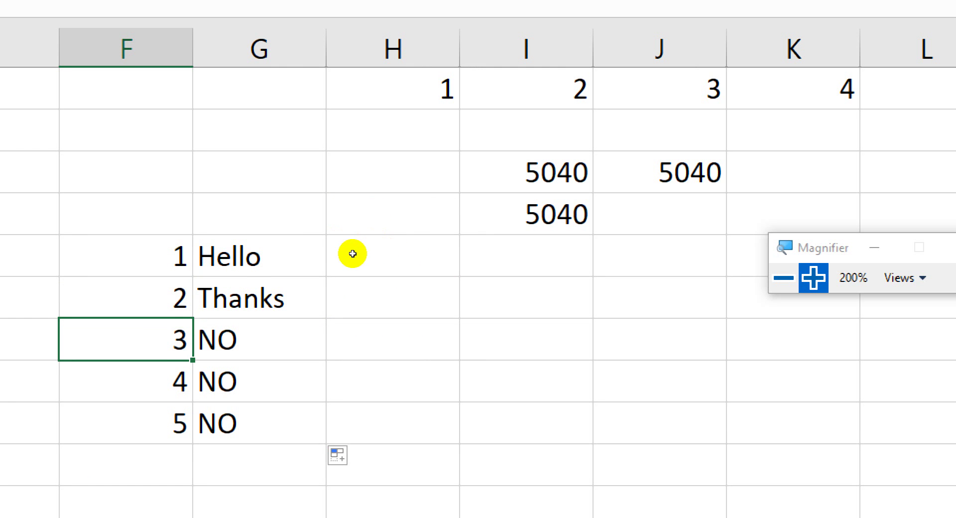
key(ctrl+d)
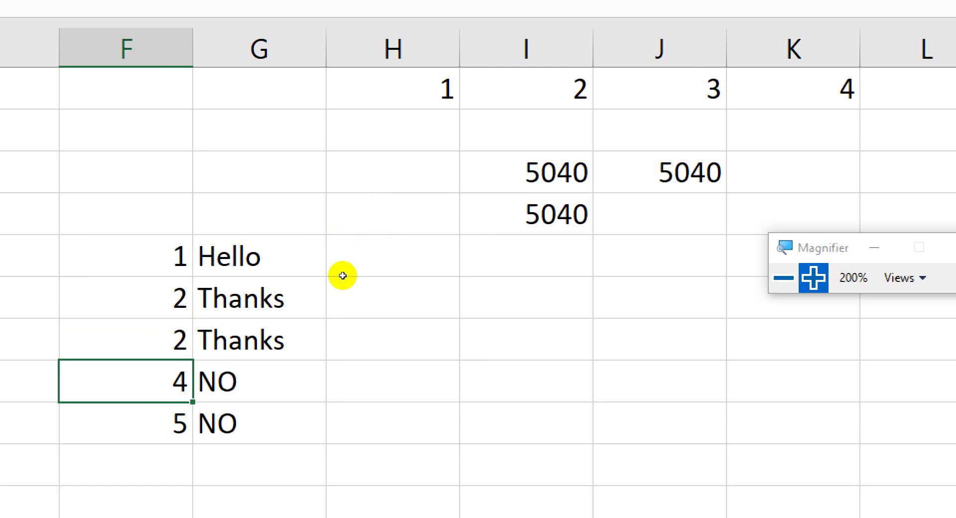
key(Down)
text(1)
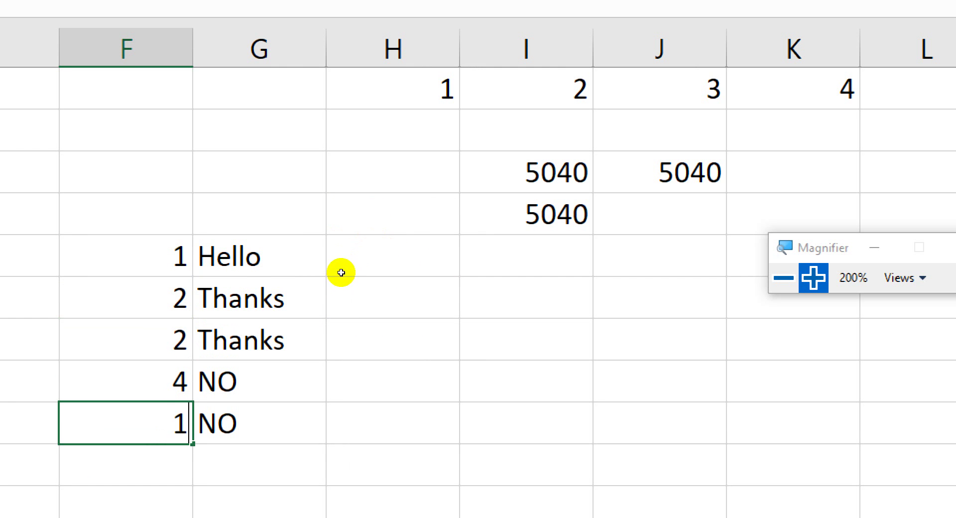
key(Return)
Review the changed numbers in F9:F13 against the nested IF results in G9:G13
key(Up)
key(Up)
key(Up)
key(Right)
key(Right)
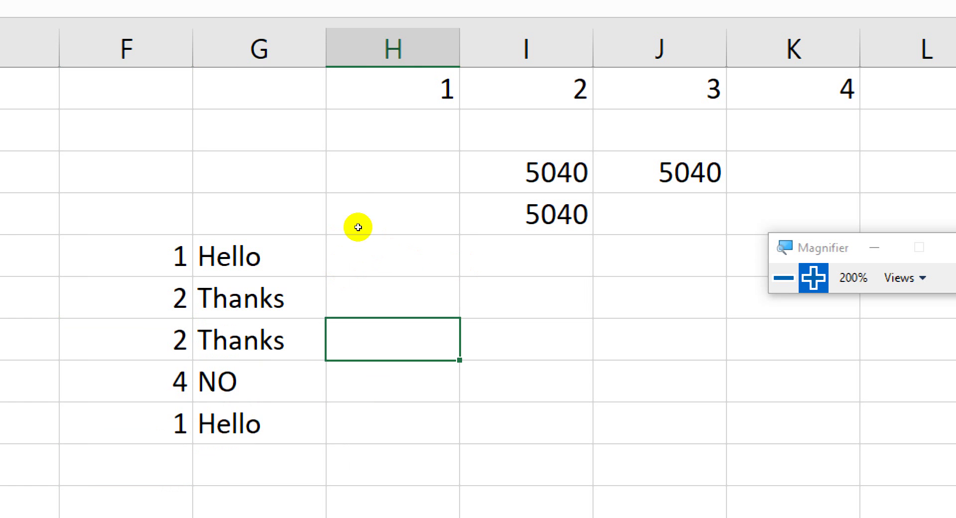
key(Up)
key(Up)
key(Left)
key(shift+Left)
key(shift+Down)
key(shift+Down)
key(shift+Down)
key(shift+Down)
key(shift+Up)
key(shift+Right)
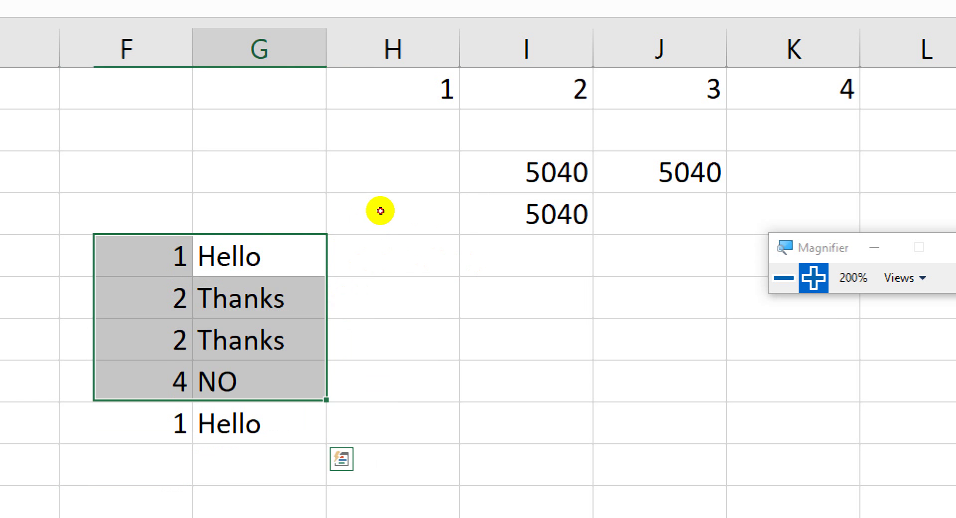
key(shift+Up)
key(shift+Up)
key(shift+Up)
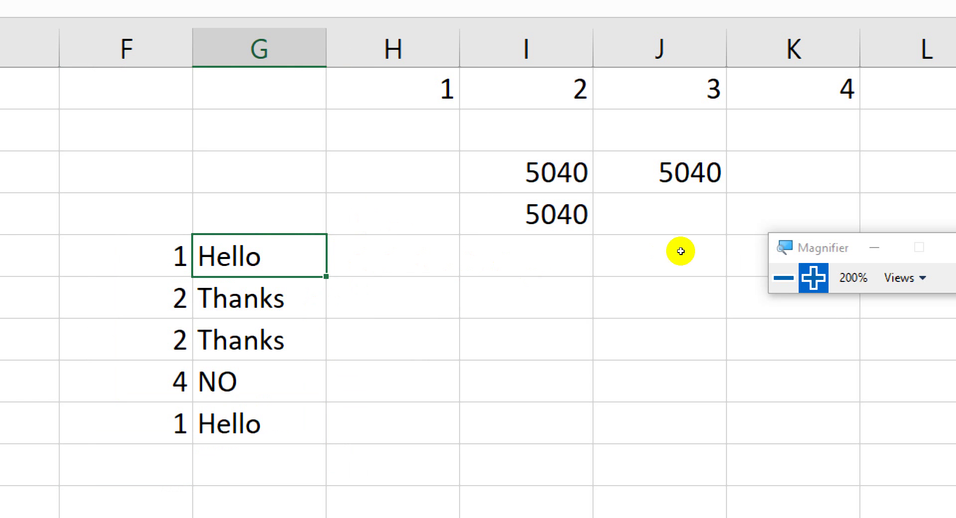
Switch to the Excel Exercise.xls workbook and bring up the amount and current unit table on Sheet5, enlarged
key(super+minus)
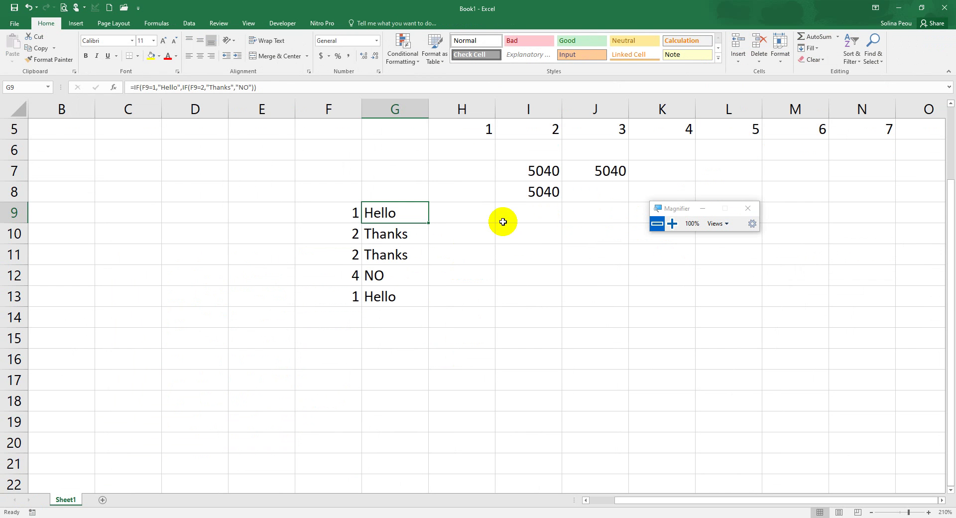
click(501, 234)
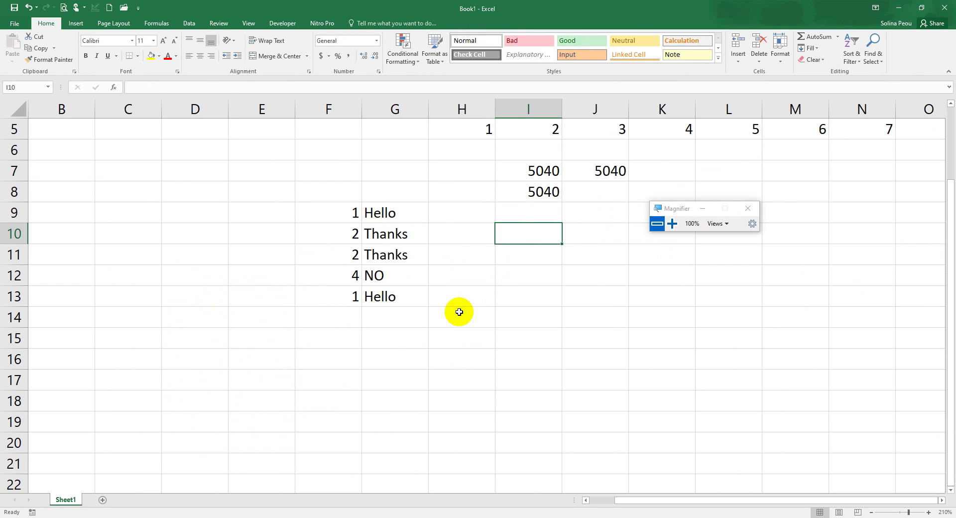
click(348, 514)
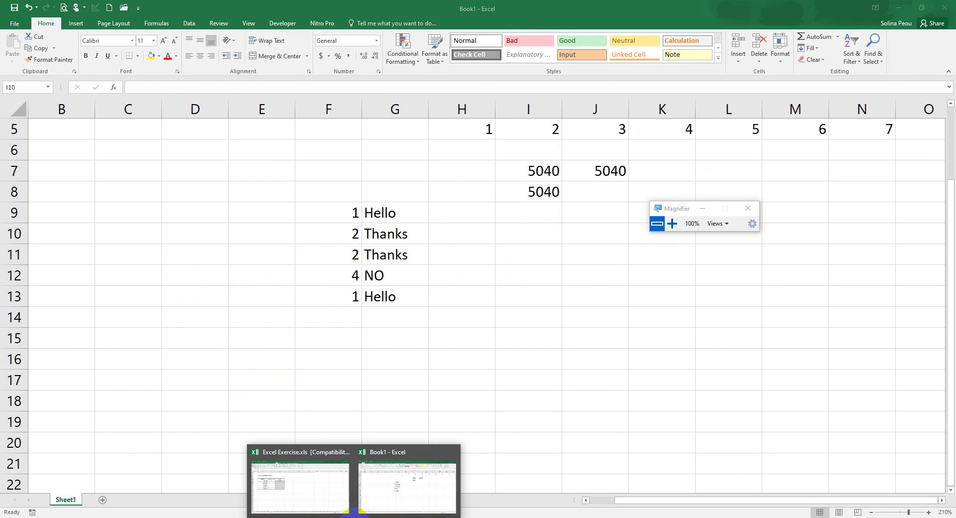
click(319, 474)
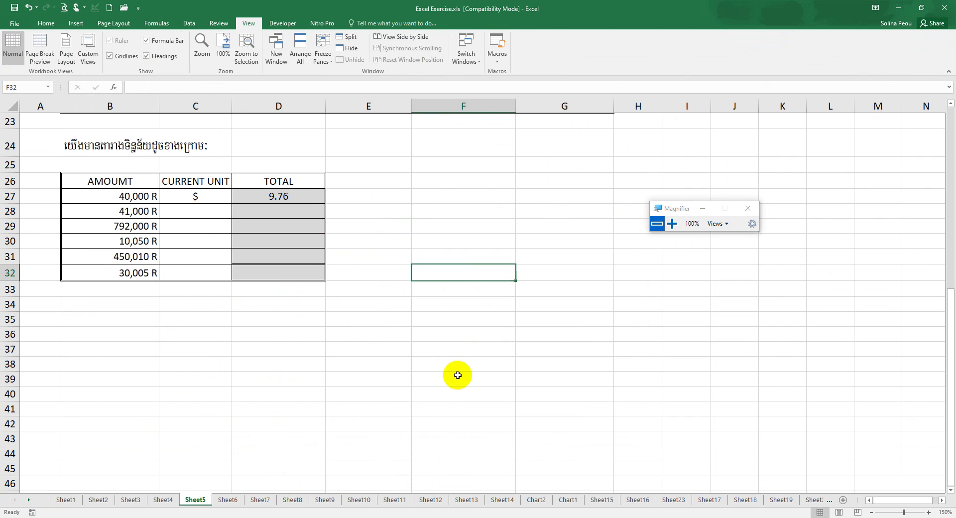
scroll(224, 266, up, 3)
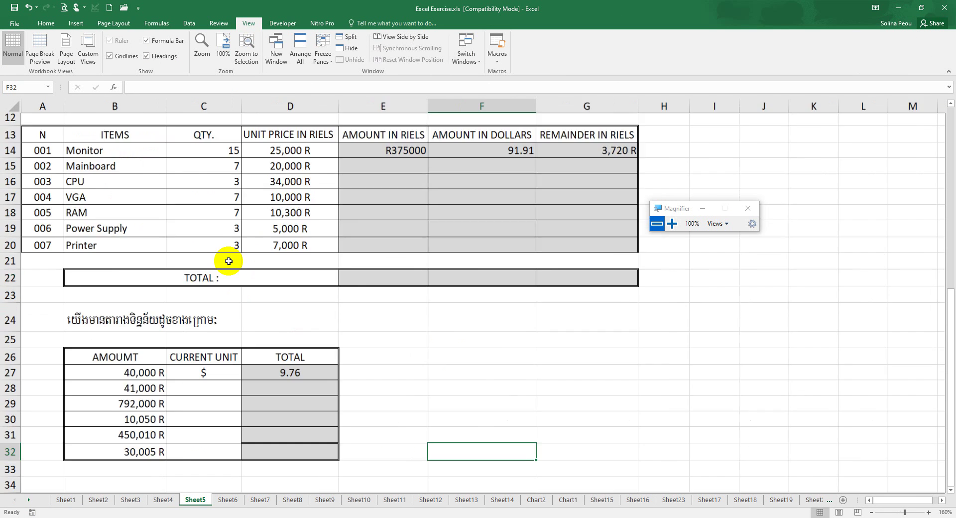
ctrl+scroll(228, 260, up, 4)
scroll(362, 345, down, 3)
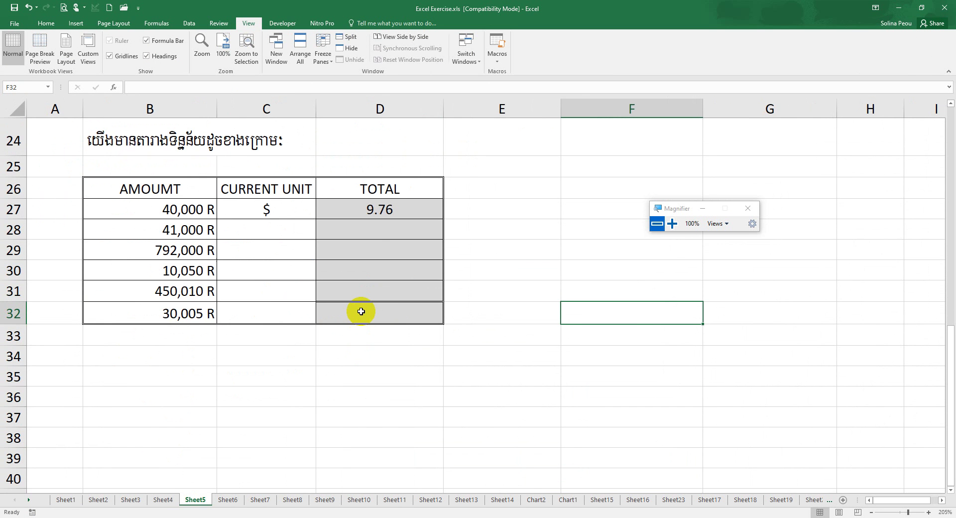
Examine the existing total formula in D27 and the income and outcome exchange rate tables, with D28 selected
click(357, 244)
click(366, 228)
click(368, 208)
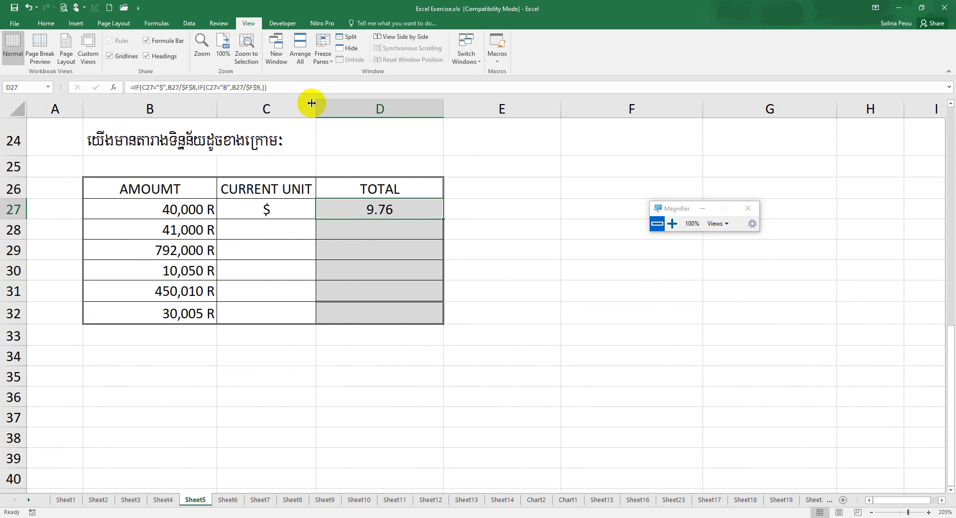
click(353, 231)
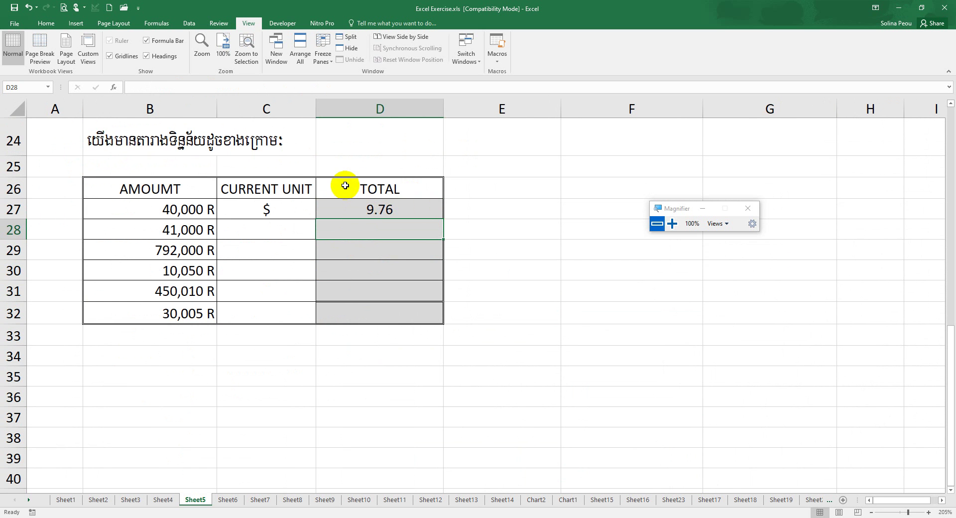
scroll(351, 181, up, 5)
scroll(358, 189, up, 2)
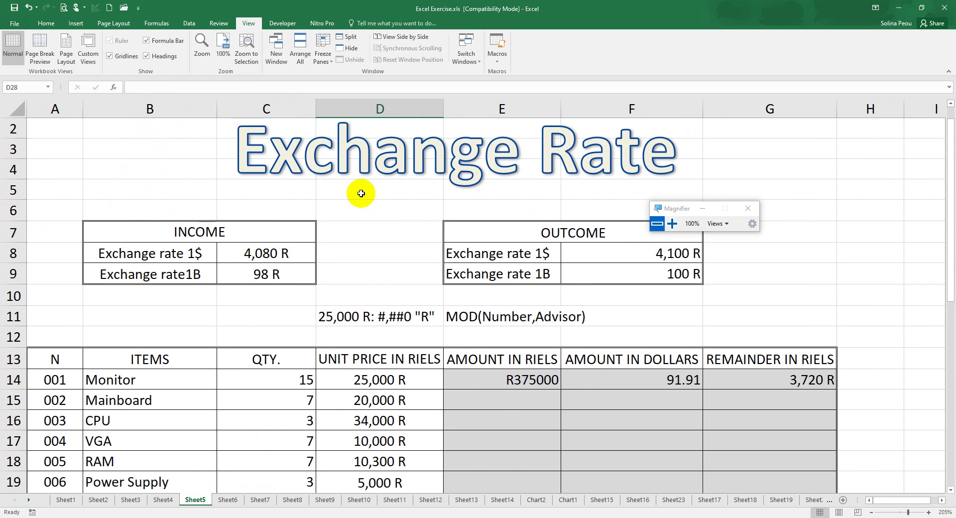
scroll(354, 202, down, 6)
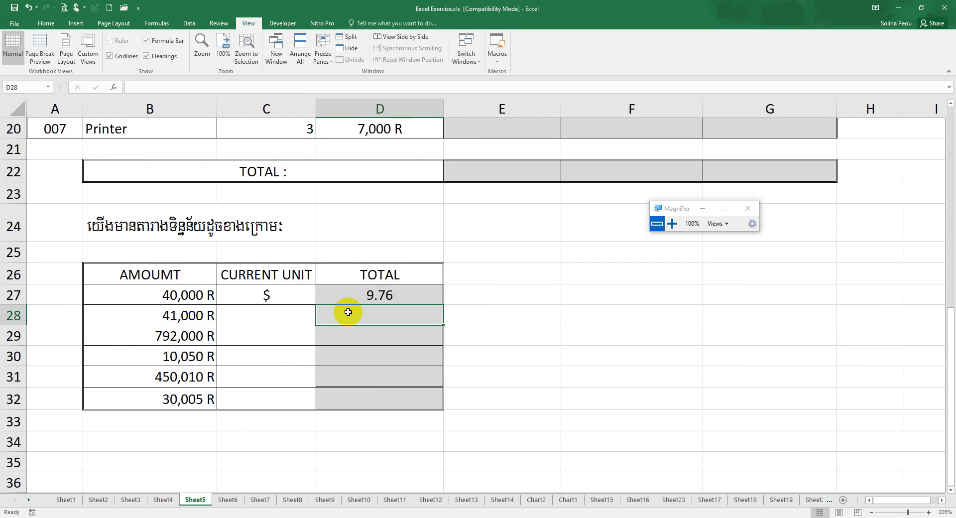
Begin an IF formula in D28 with the logical test C28="$"
text(=)
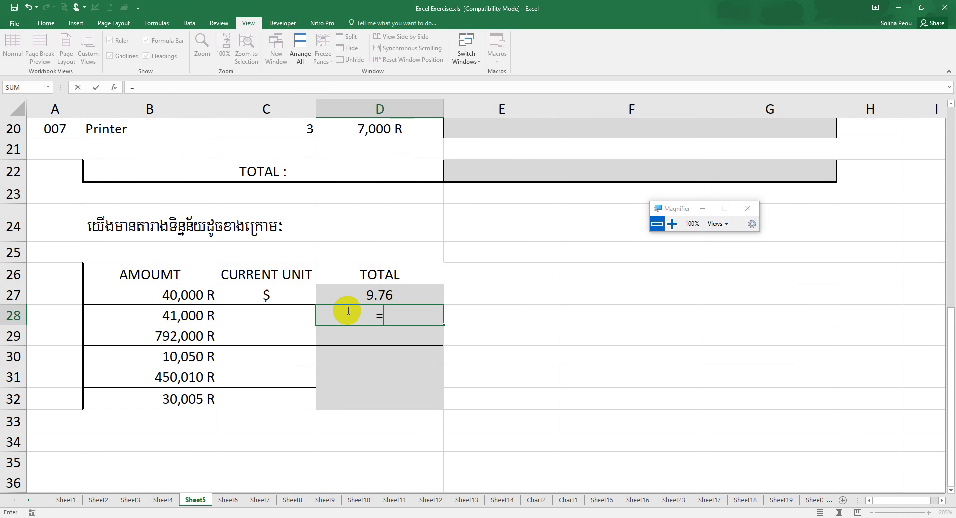
text(if()
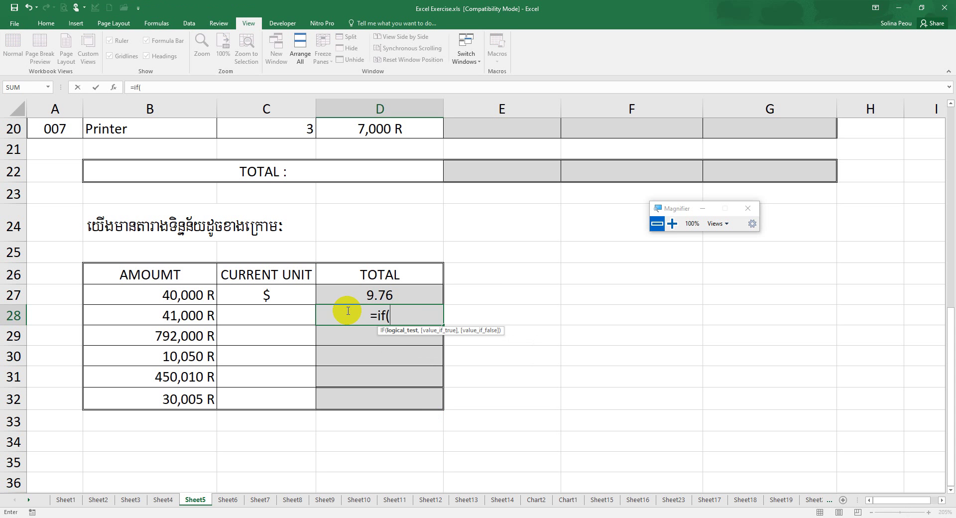
key(Left)
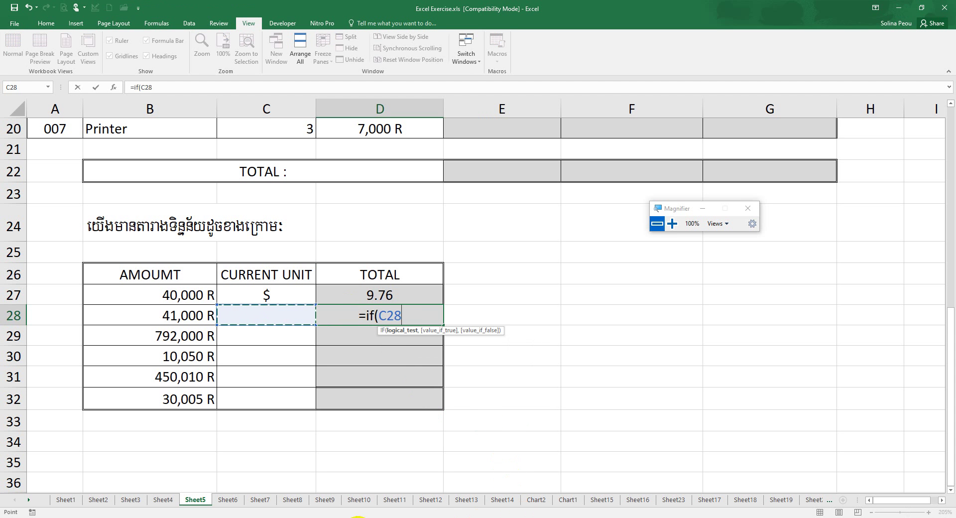
click(671, 224)
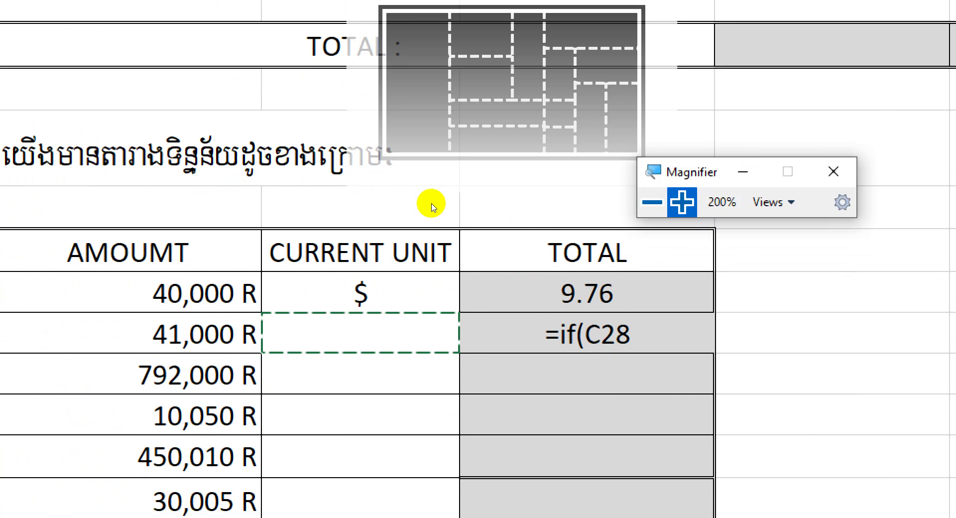
click(426, 314)
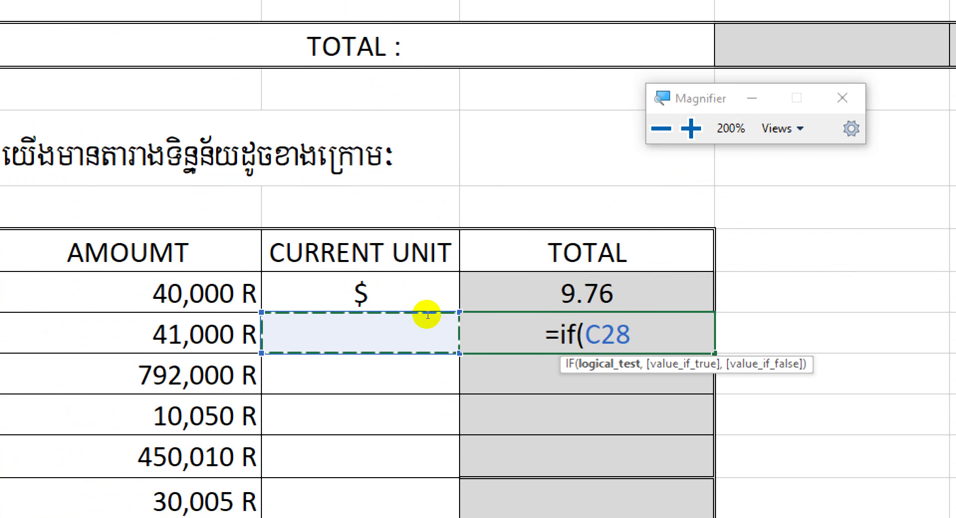
text(=)
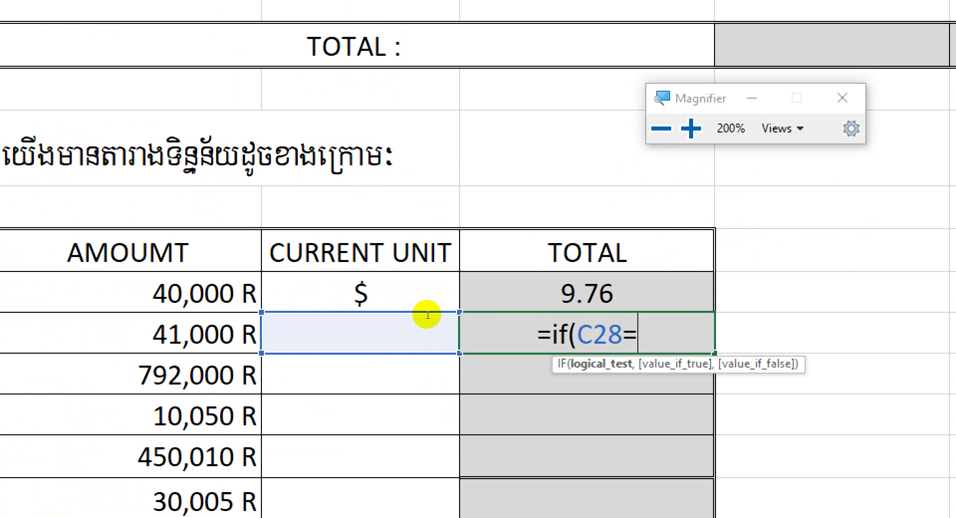
text("$)
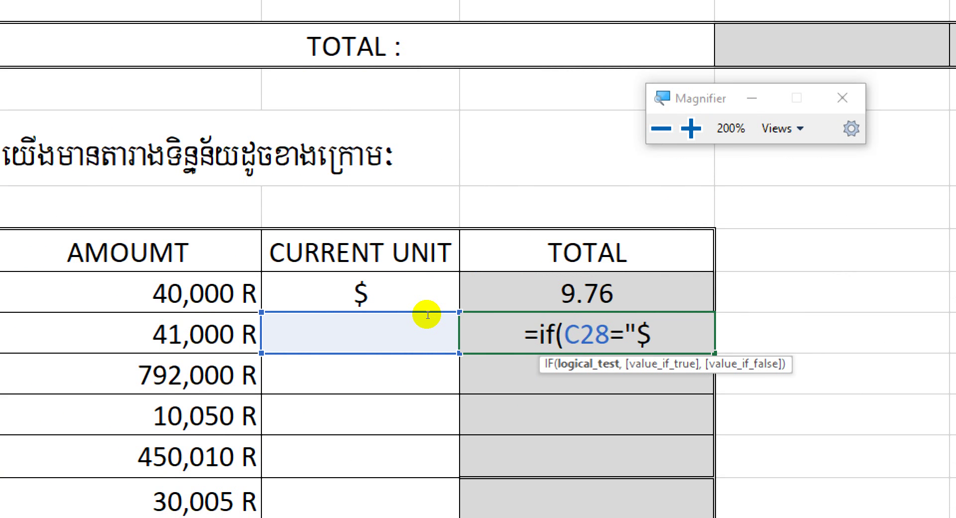
text(",)
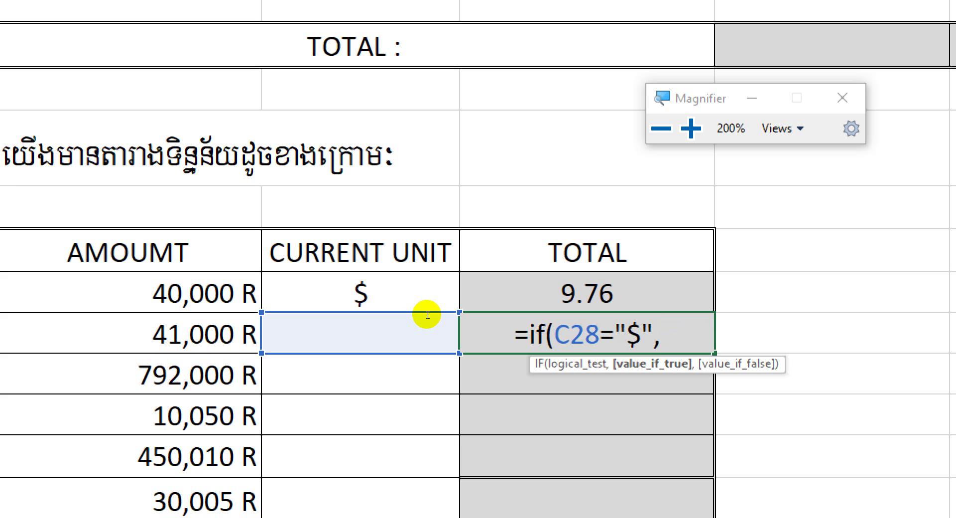
Set the formula's value-if-true to B28 divided by the outcome dollar rate as the absolute reference $F$8
click(167, 315)
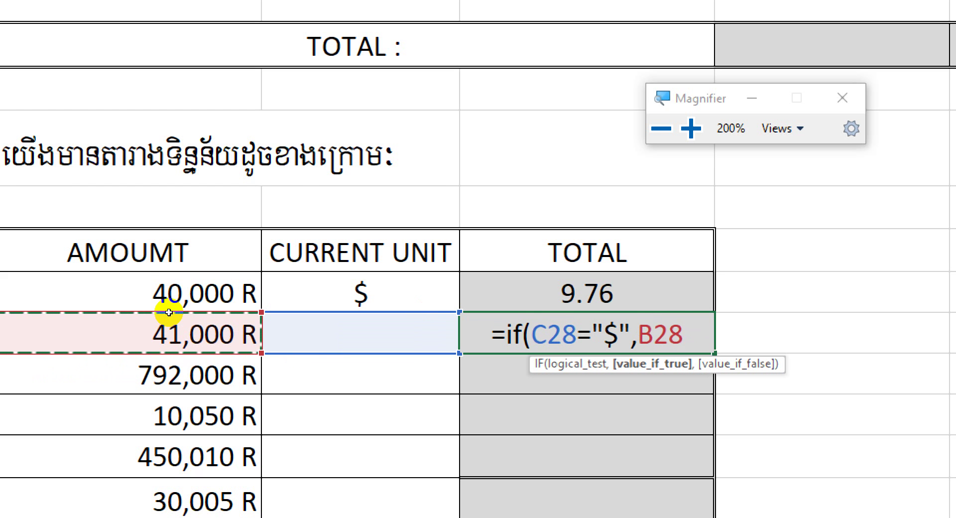
text(/)
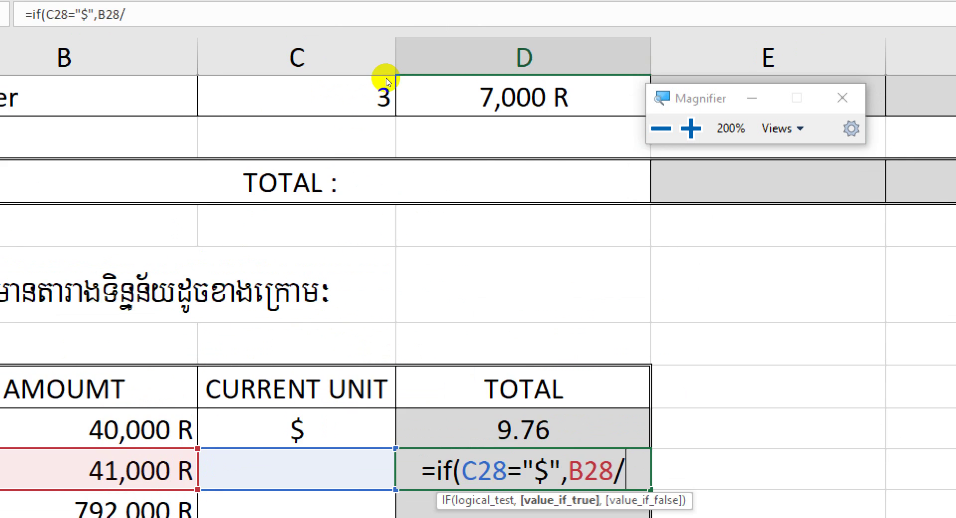
scroll(395, 196, up, 10)
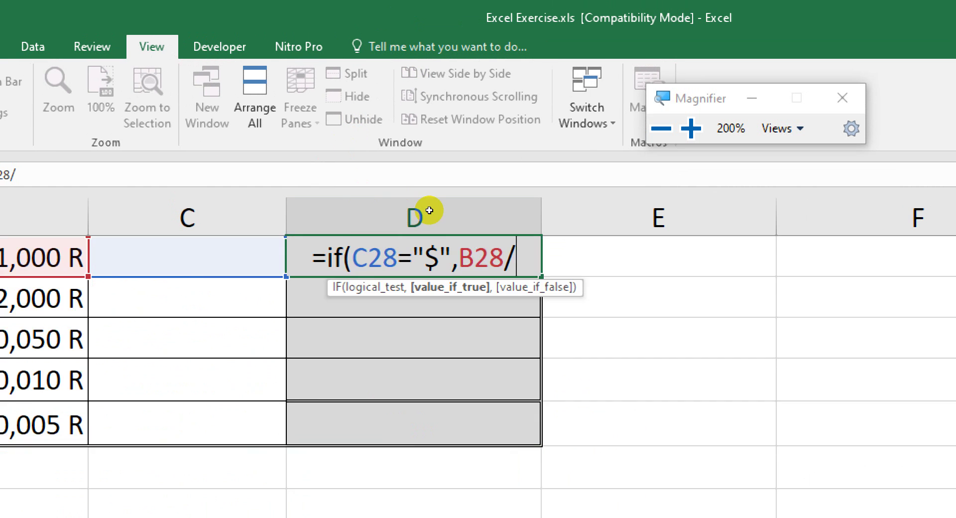
scroll(442, 196, down, 3)
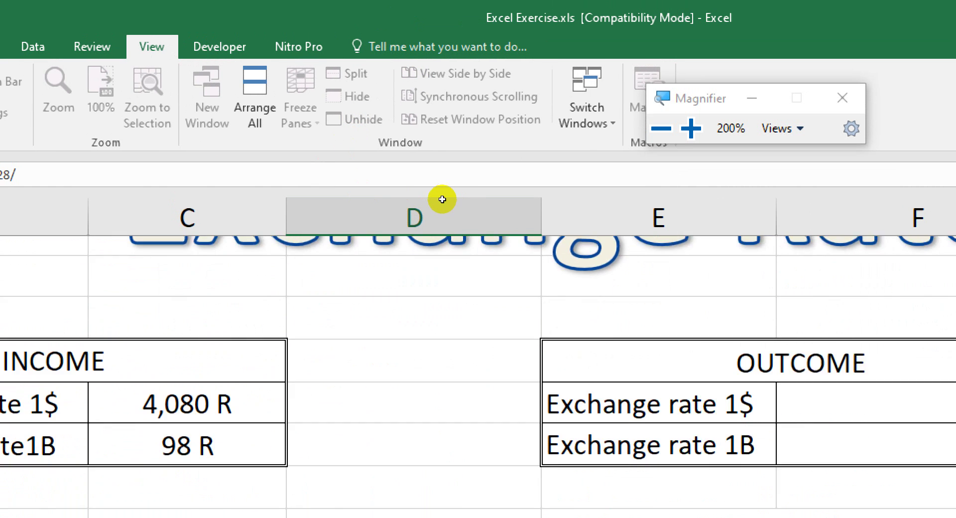
scroll(532, 204, up, 1)
scroll(532, 203, up, 1)
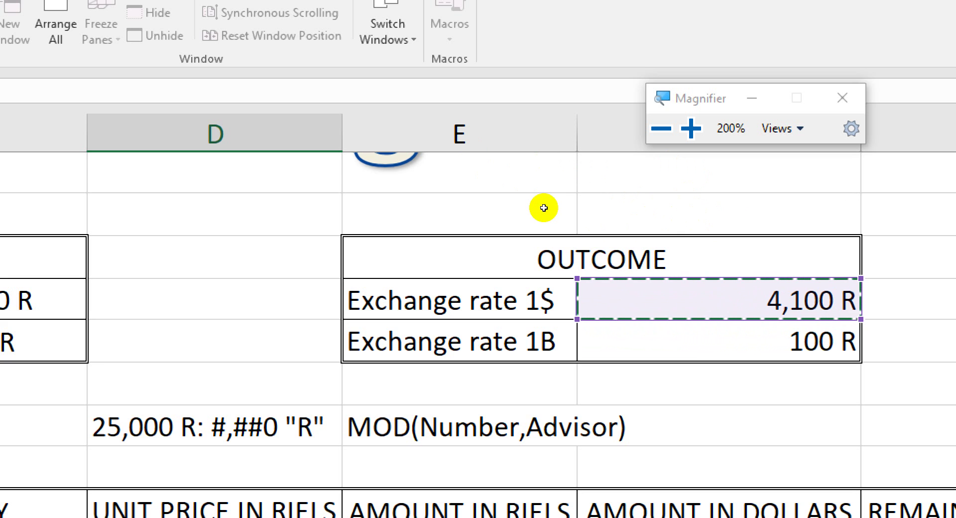
scroll(544, 205, down, 5)
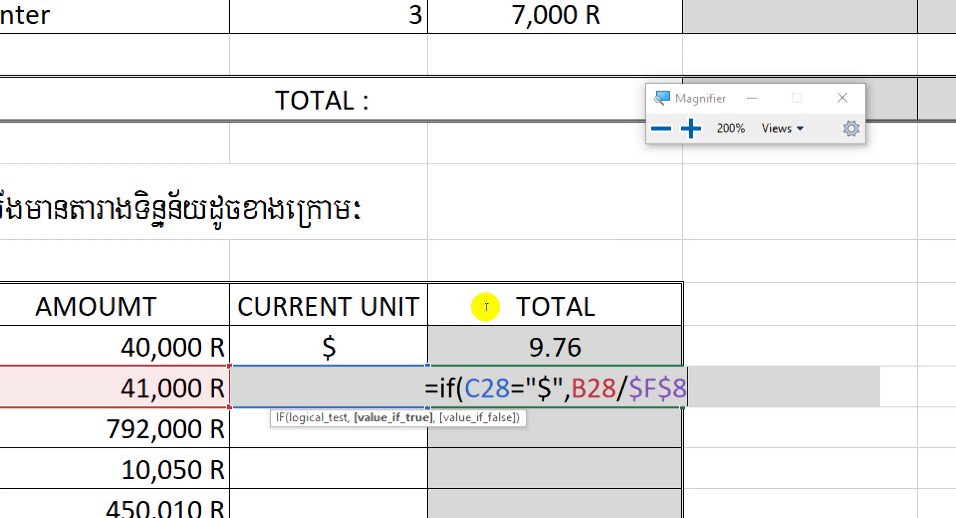
Add the second condition C28="B" after the B28/$F$8 result in the D28 formula
text(,)
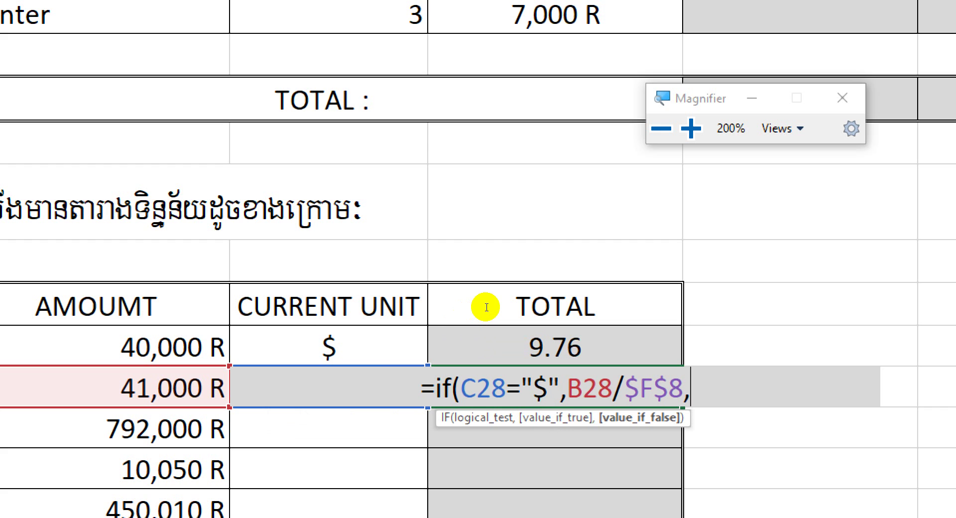
key(Left)
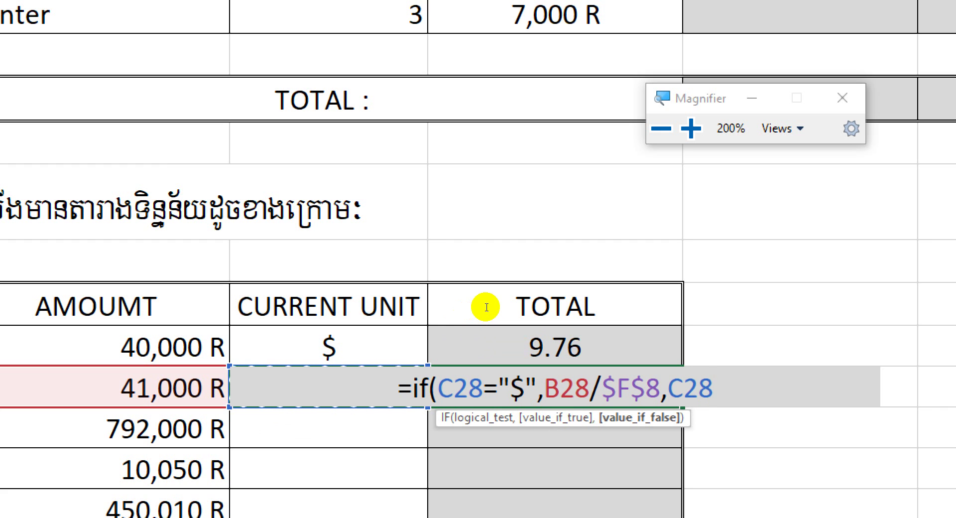
text(=")
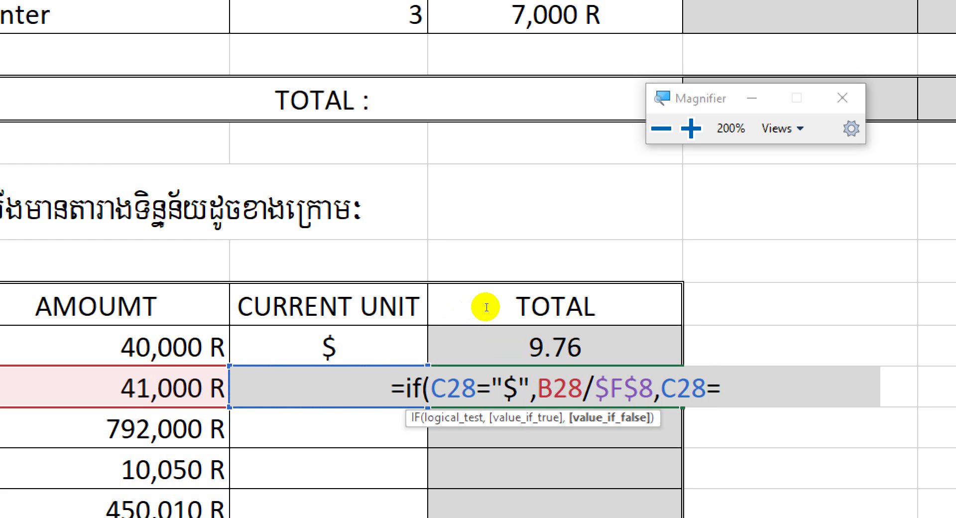
text(B)
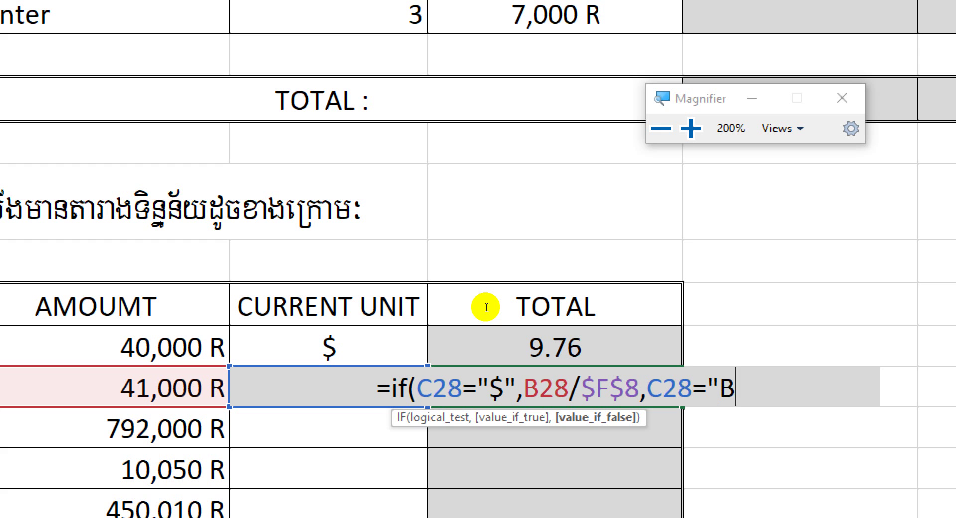
text(")
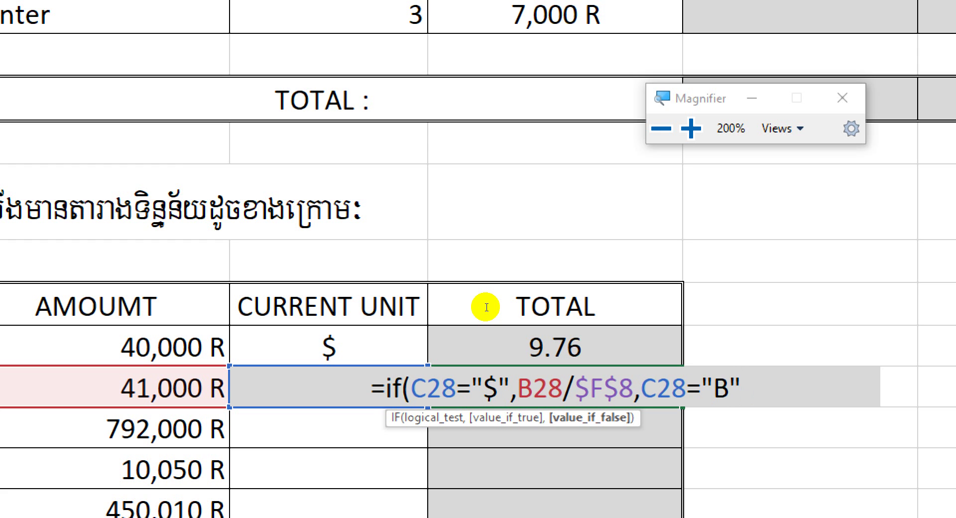
text(,)
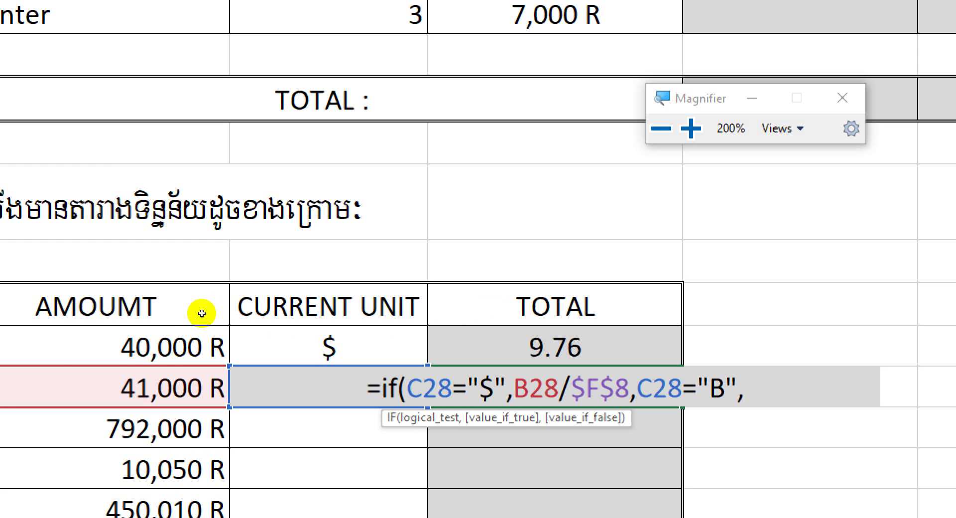
Set the result for the "B" condition to B28 divided by the outcome baht rate as the absolute reference $F$9
key(Left)
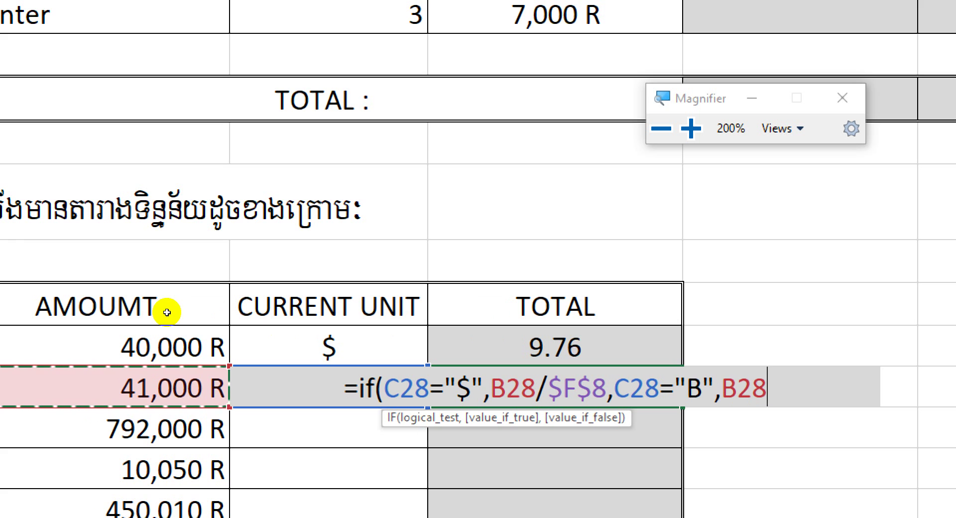
text(/)
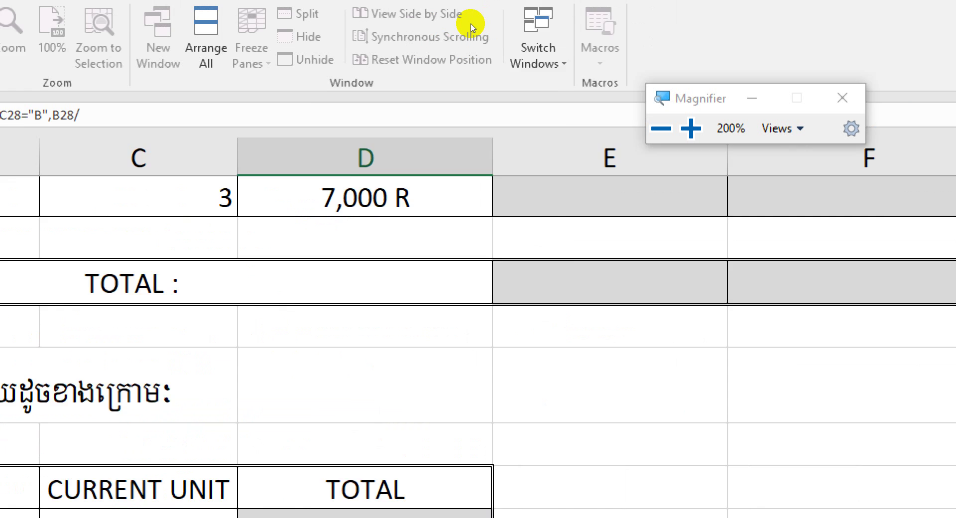
scroll(673, 168, up, 10)
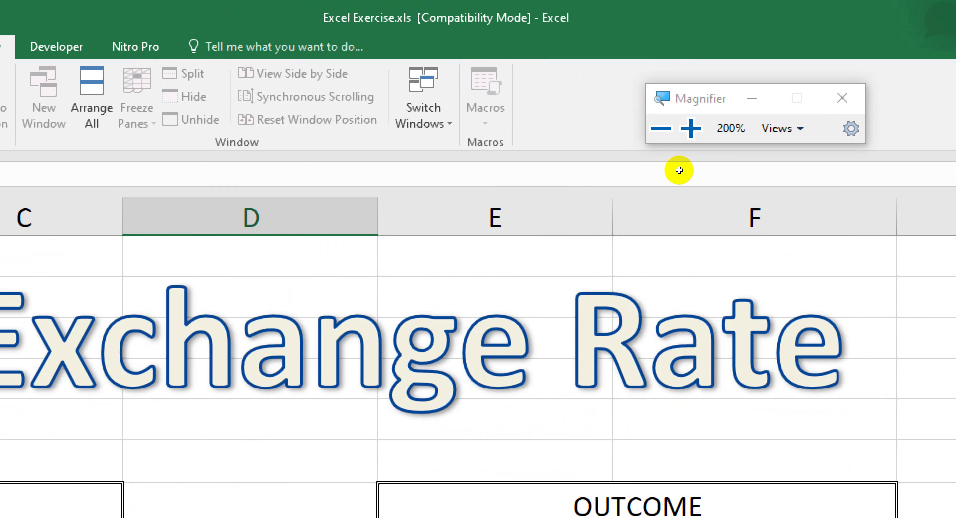
scroll(677, 189, down, 2)
click(665, 215)
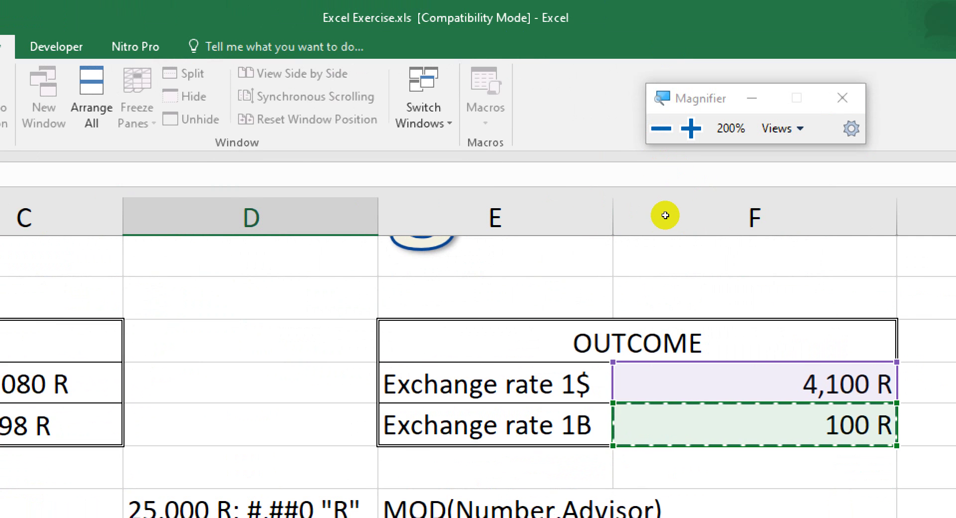
scroll(665, 215, down, 8)
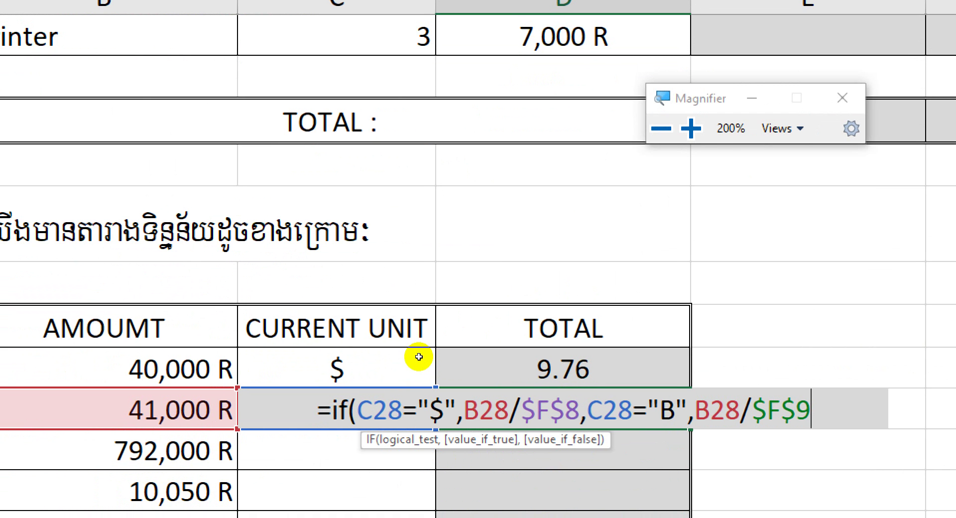
Add 0 as the final value-if-false argument of the D28 formula
text(,")
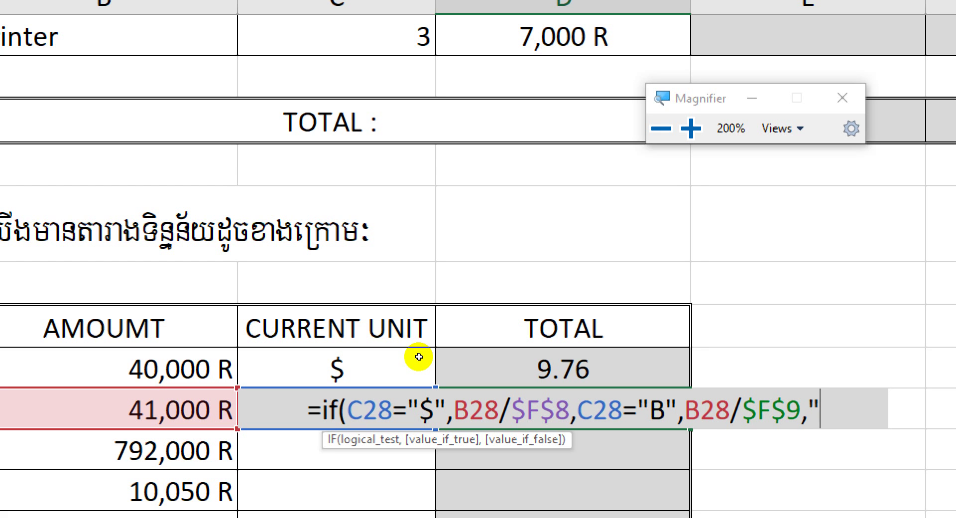
text(0)
key(BackSpace)
key(BackSpace)
text(0)
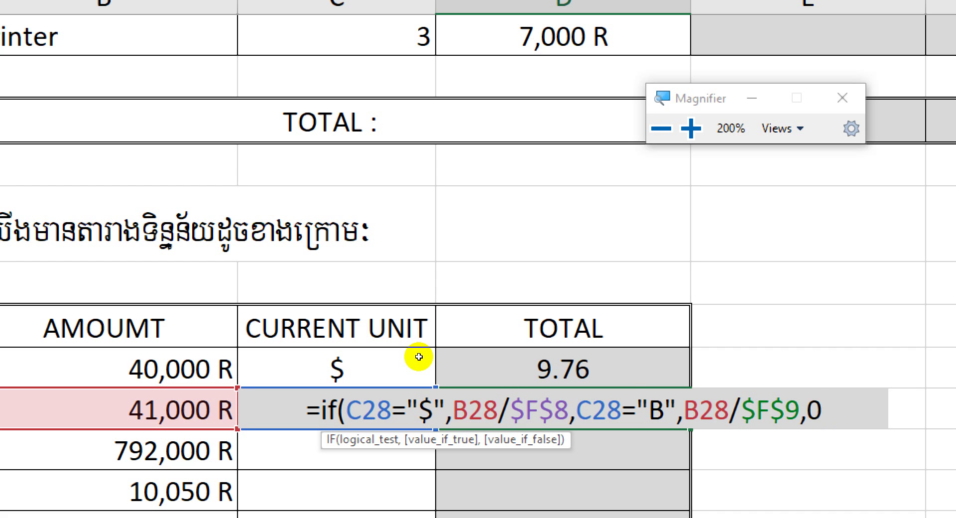
Insert a nested if( directly before the C28="B" condition in the D28 formula
key(Left)
key(Left)
key(Left)
key(Left)
key(Left)
key(Left)
key(Left)
key(Left)
key(Left)
key(Left)
key(Left)
key(Left)
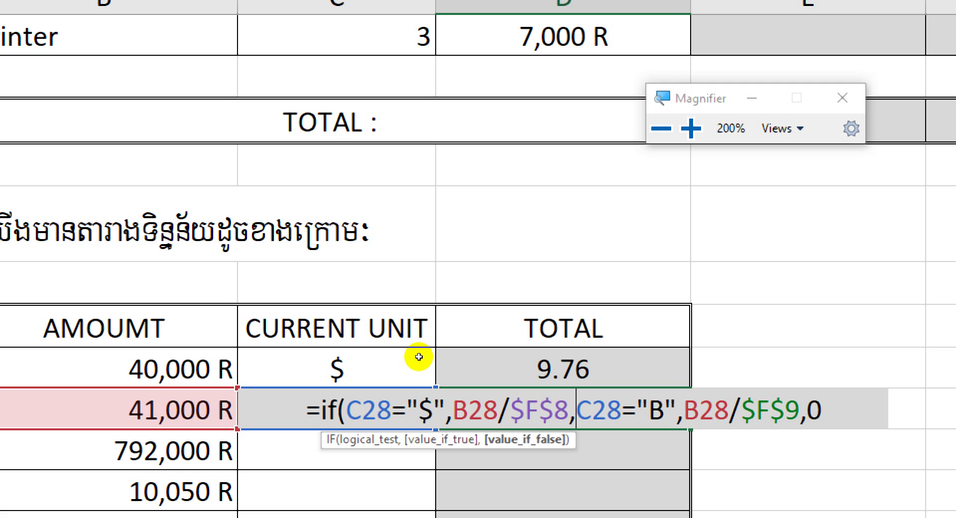
text(if()
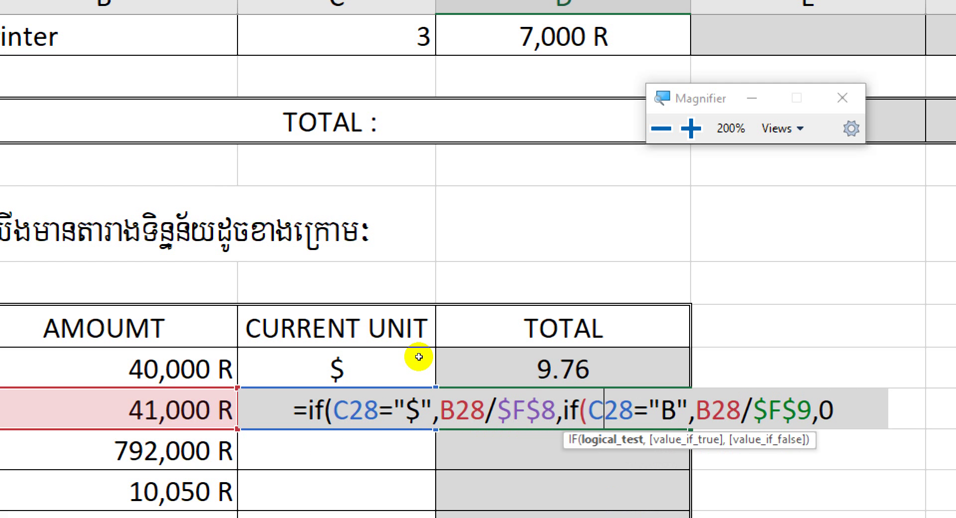
Close both IF functions with two parentheses after the 0 and enter the D28 formula
key(Right)
key(Right)
key(Right)
key(Right)
key(Right)
key(Right)
key(Right)
key(Right)
key(Right)
key(Right)
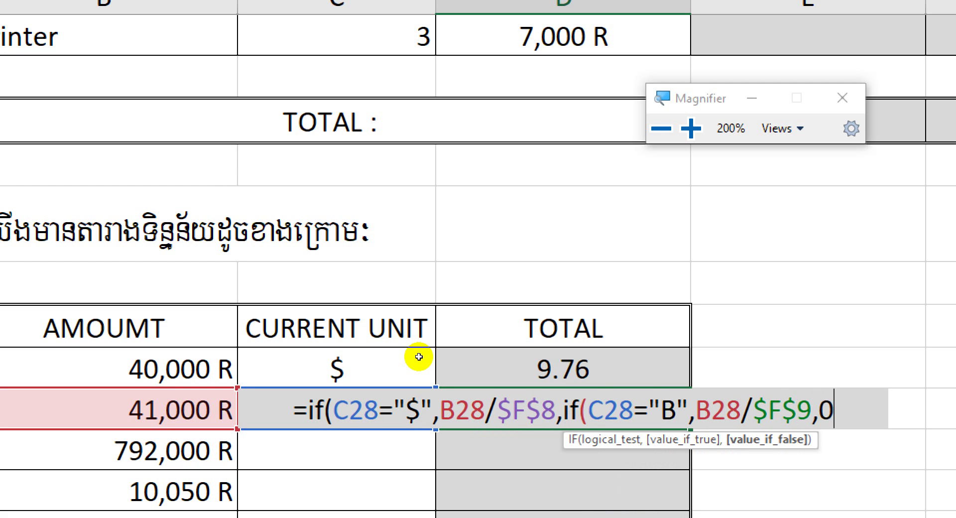
text()))
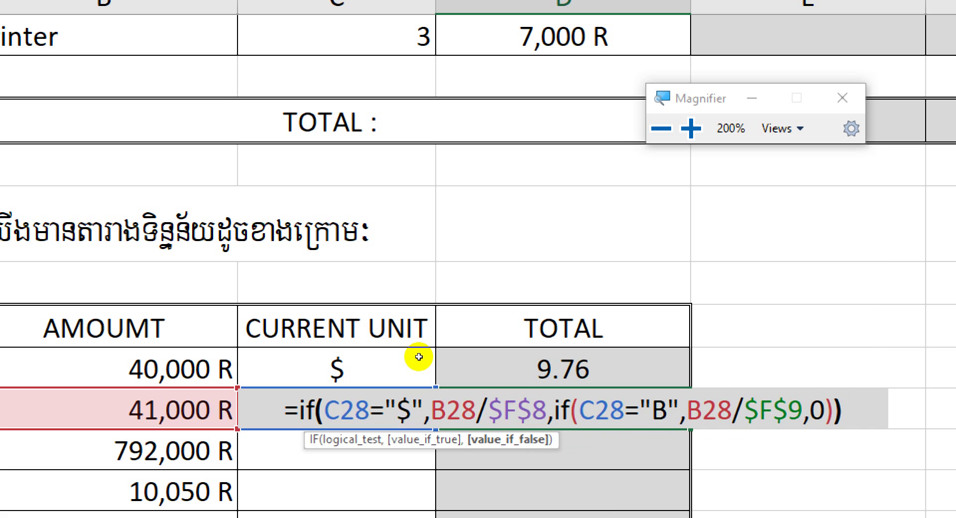
key(Return)
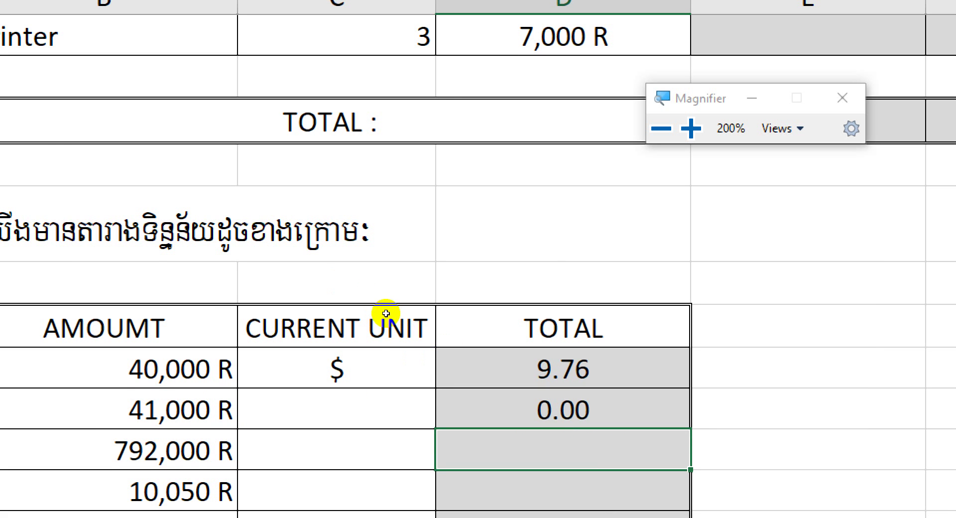
Enter b as the current unit in C28 for the 41,000 R amount
key(Up)
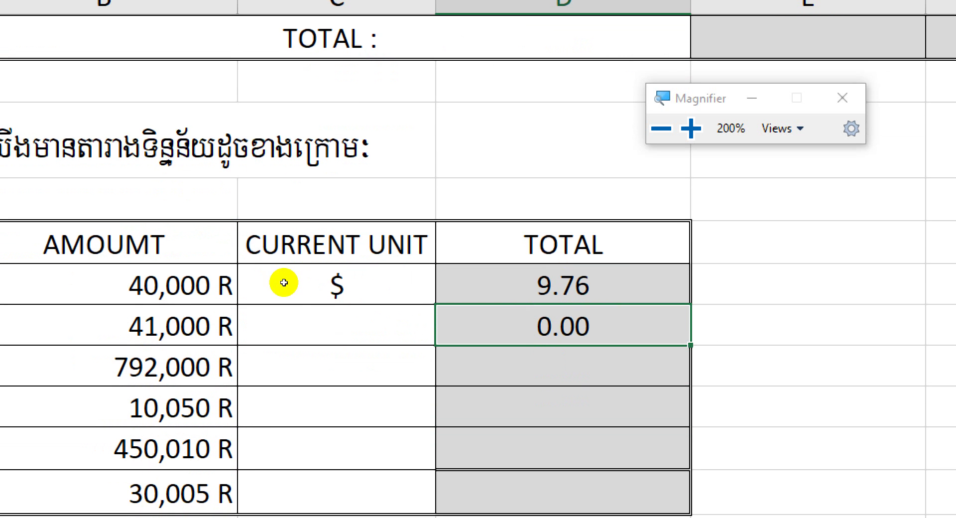
key(Left)
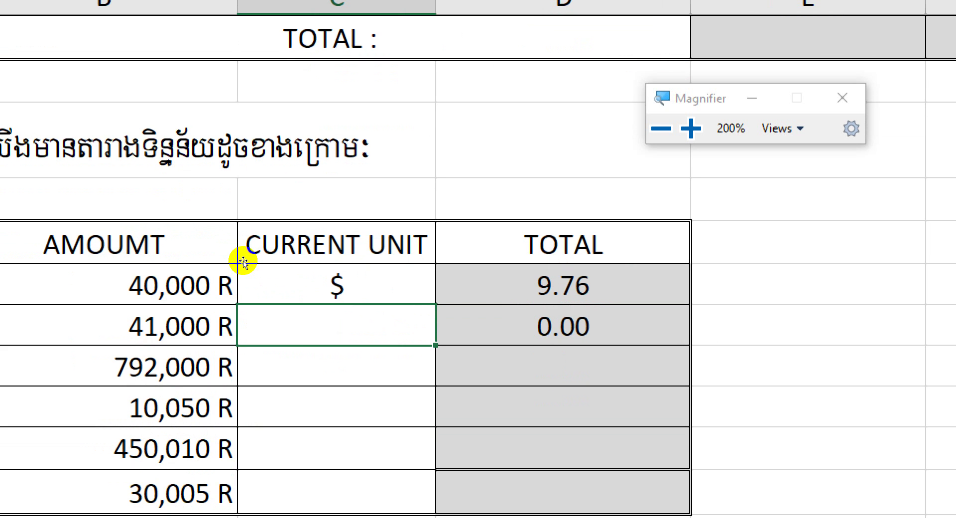
text(b)
key(Return)
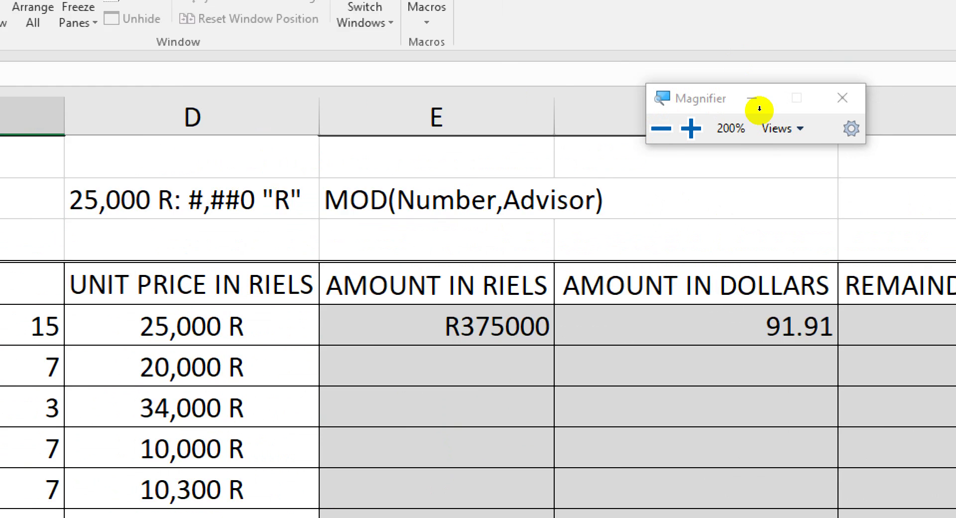
Check the outcome exchange rate table against the converted total in D28, and return to the amount table
scroll(703, 190, up, 3)
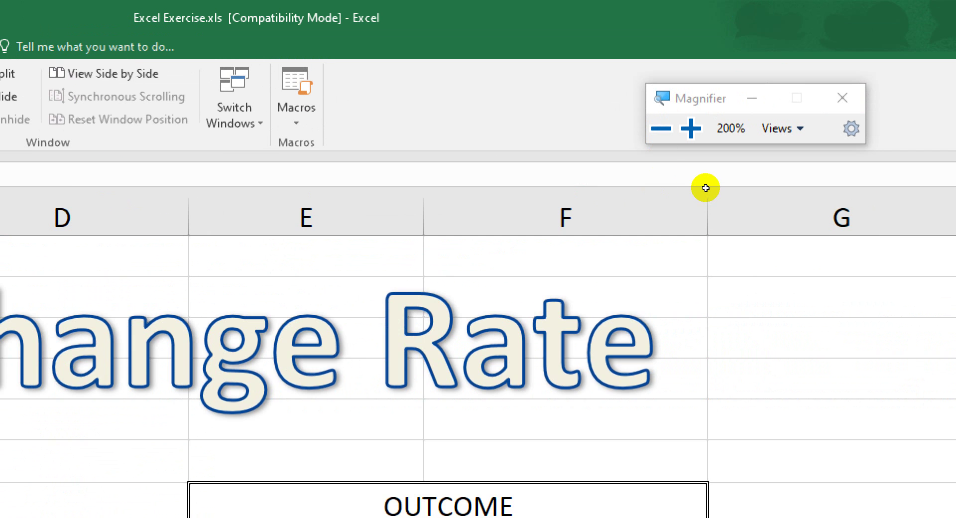
scroll(706, 188, down, 2)
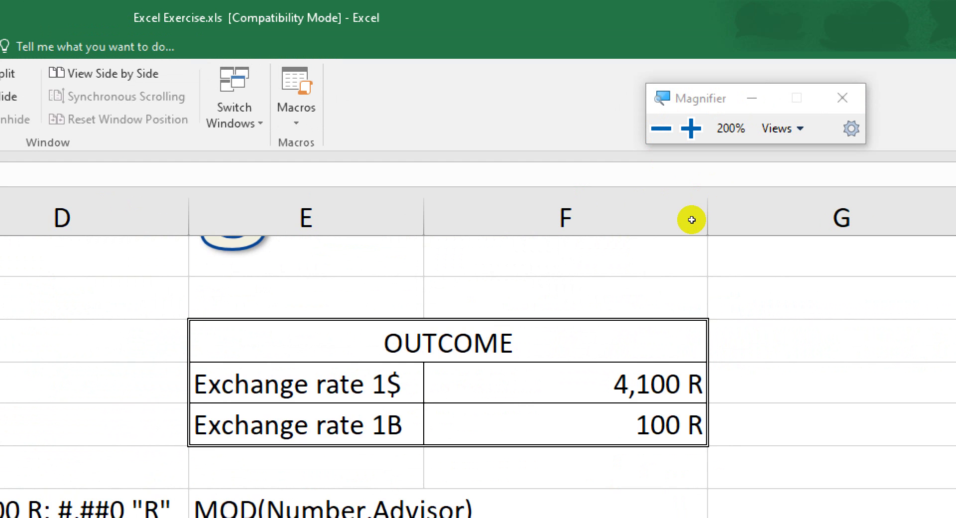
scroll(691, 219, down, 10)
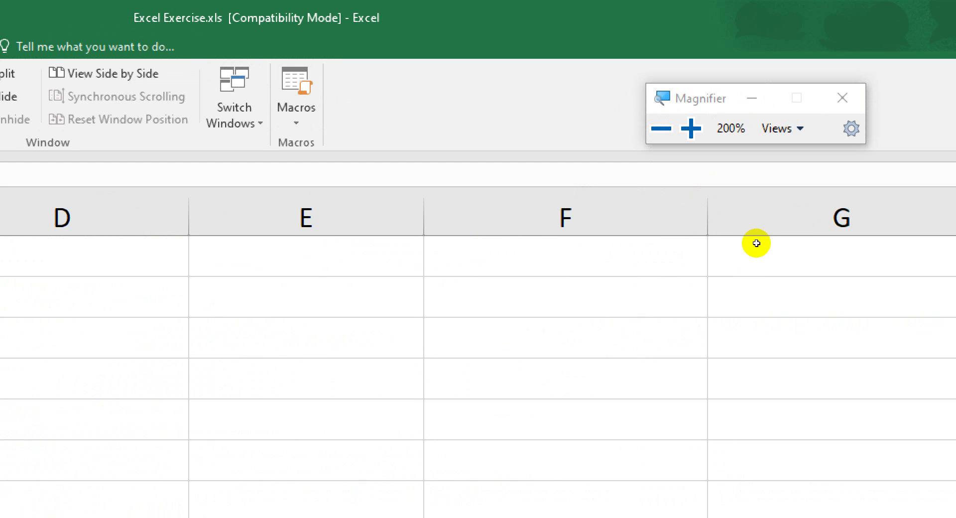
scroll(766, 245, down, 5)
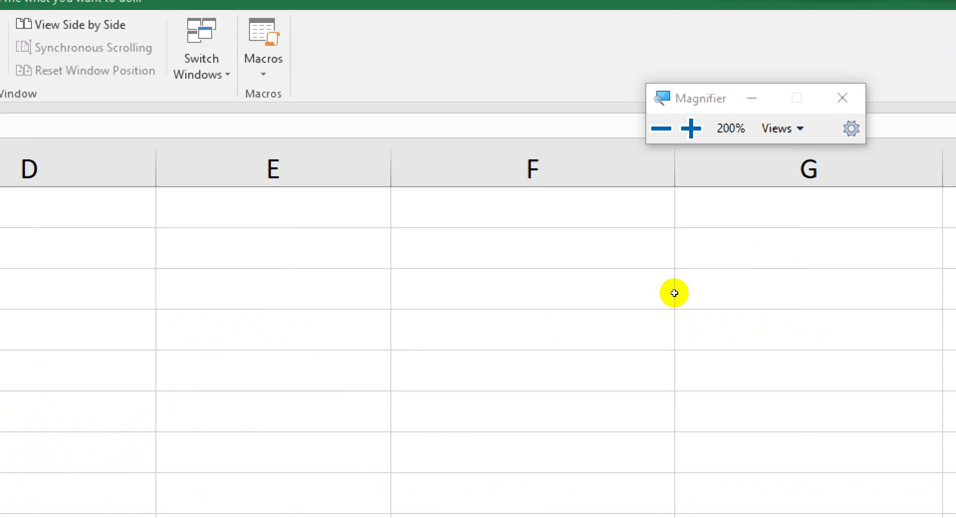
scroll(156, 330, up, 6)
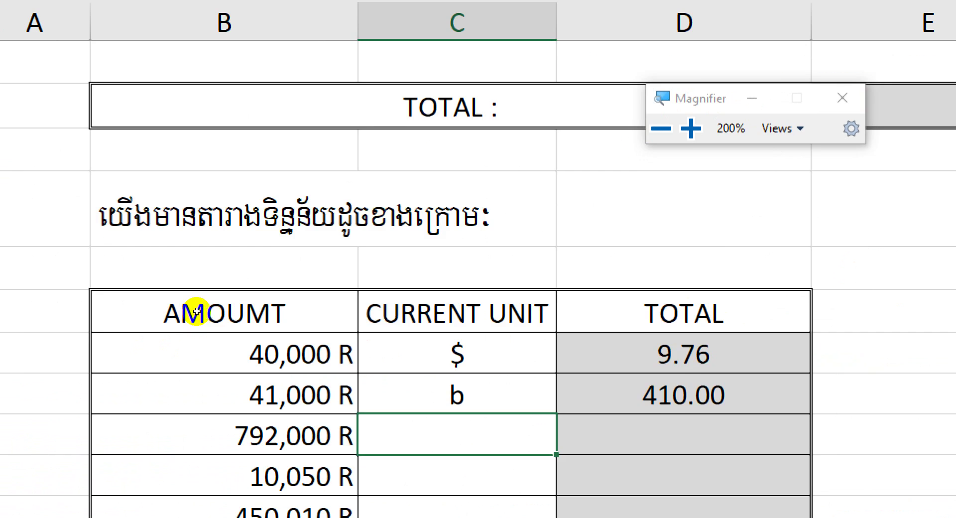
scroll(196, 311, down, 7)
scroll(280, 368, up, 1)
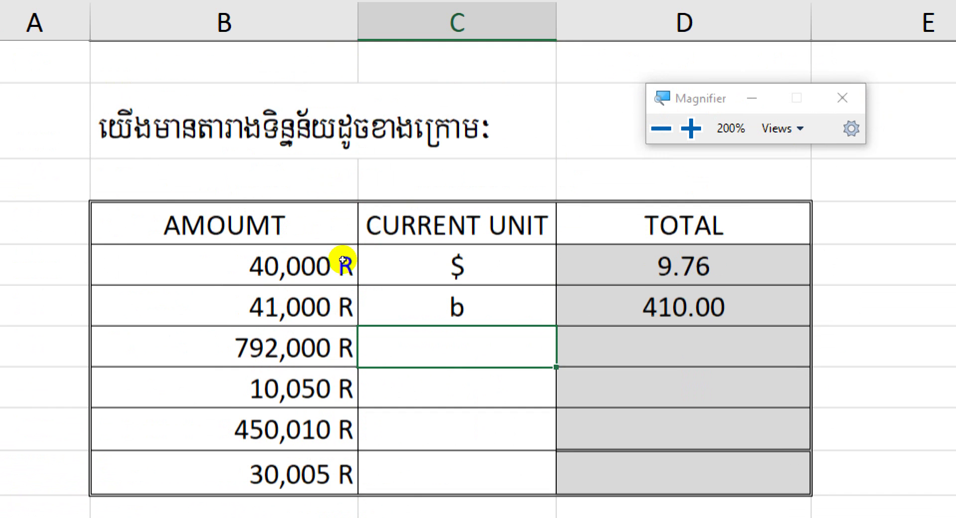
Fill the nested IF formula from D28 down through D32
key(Up)
key(Right)
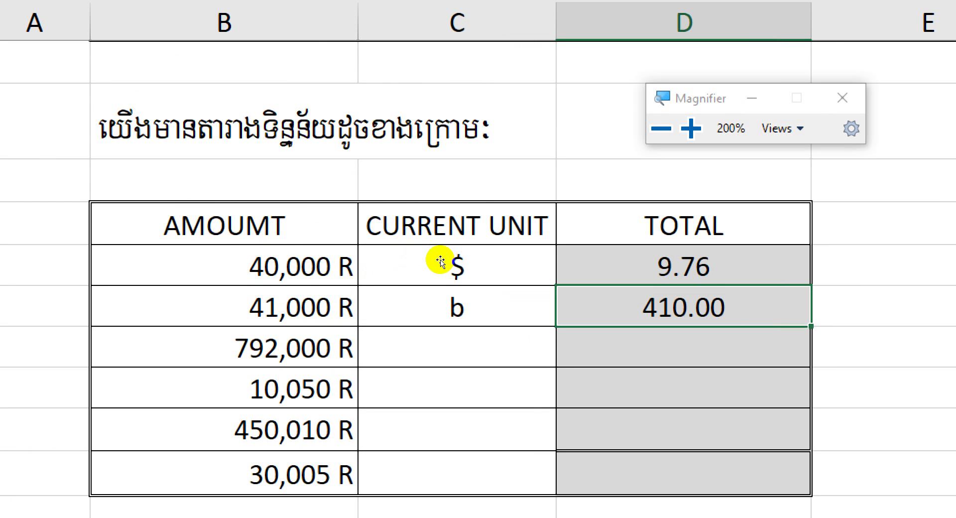
key(shift+Down)
key(shift+Down)
key(shift+Down)
key(shift+Down)
key(ctrl+d)
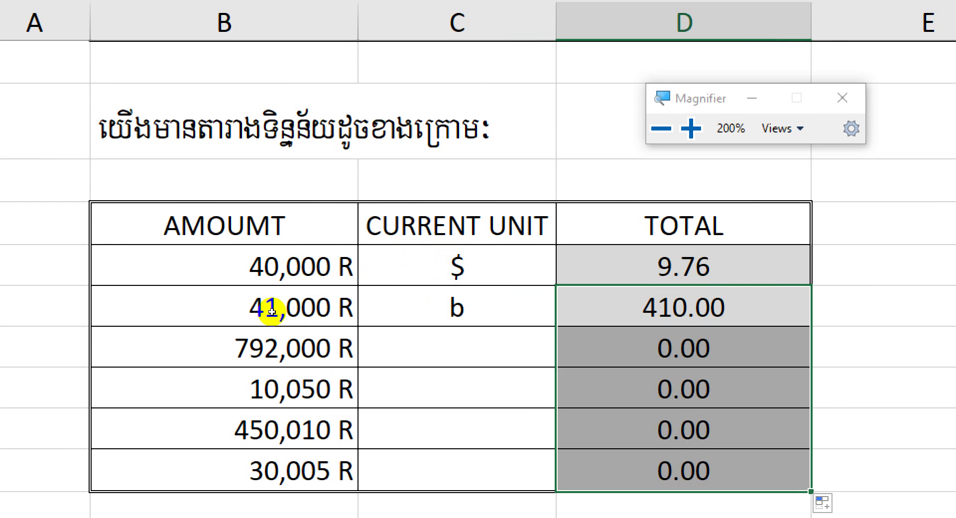
Enter $ as the current unit in C29 and C30 for the 792,000 R and 10,050 R amounts
key(Left)
key(Down)
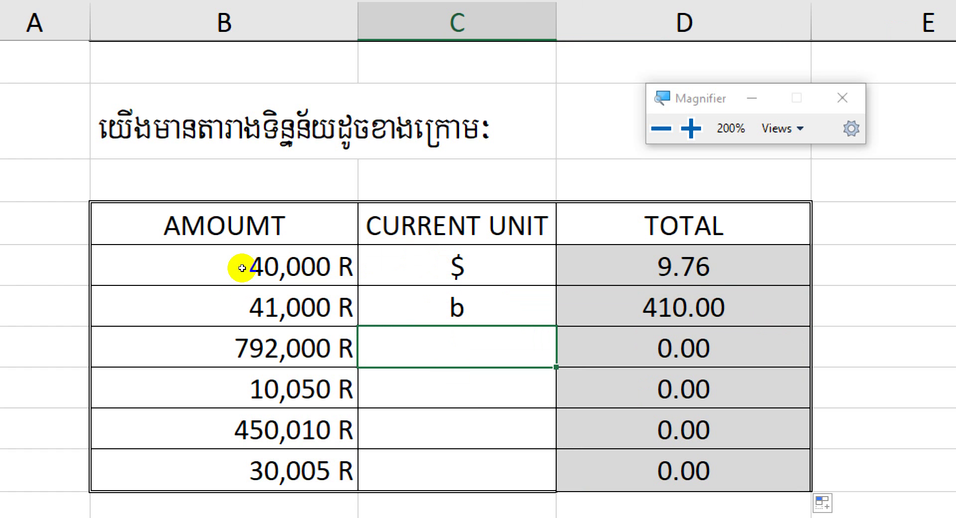
text($)
key(Return)
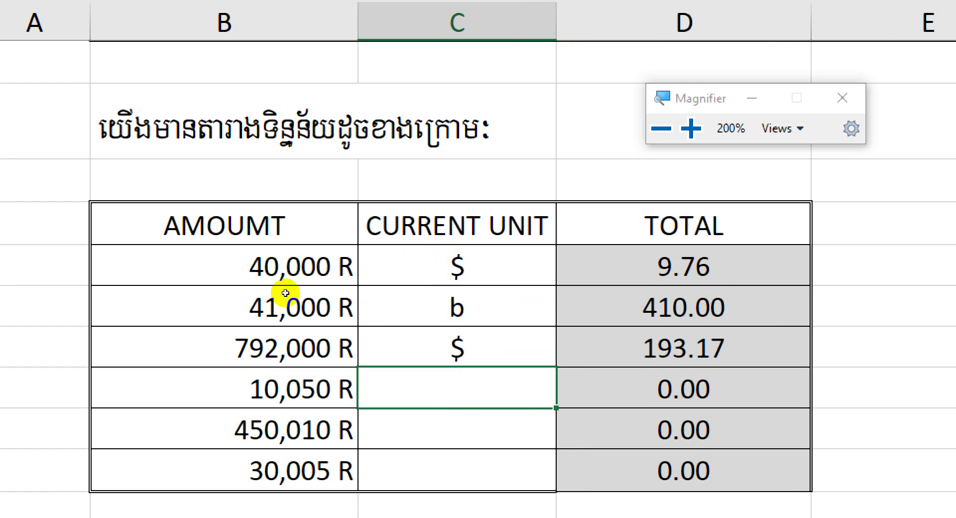
text($)
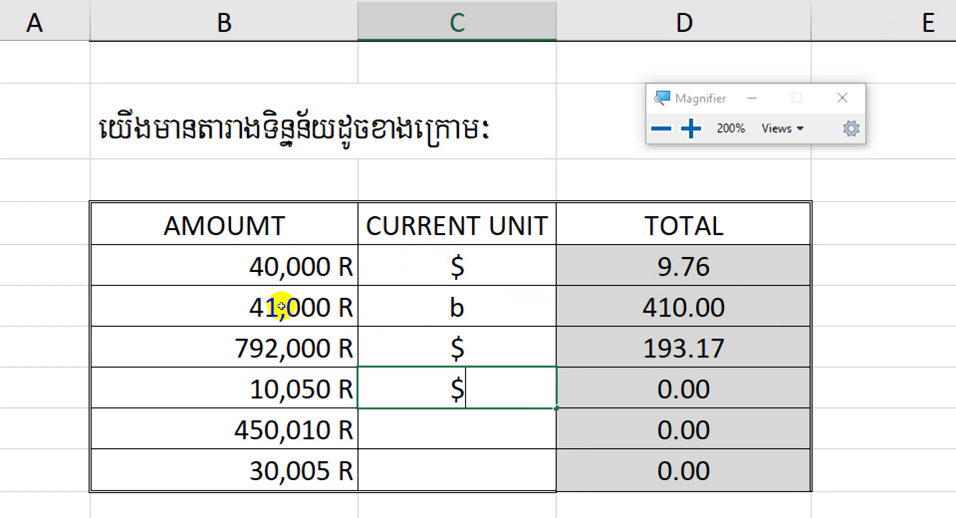
key(Return)
Enter B as the current unit in C31 and C32, and reselect C28
text(B)
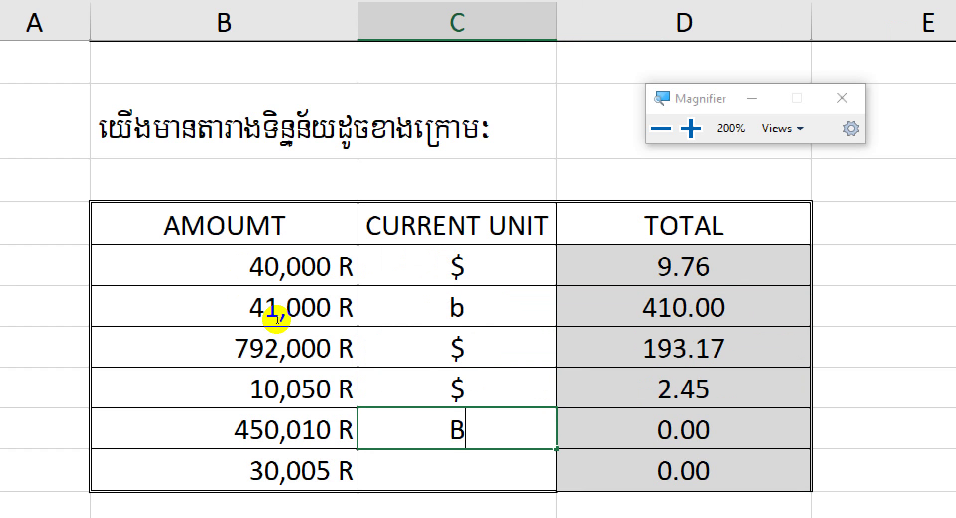
key(Return)
text(B)
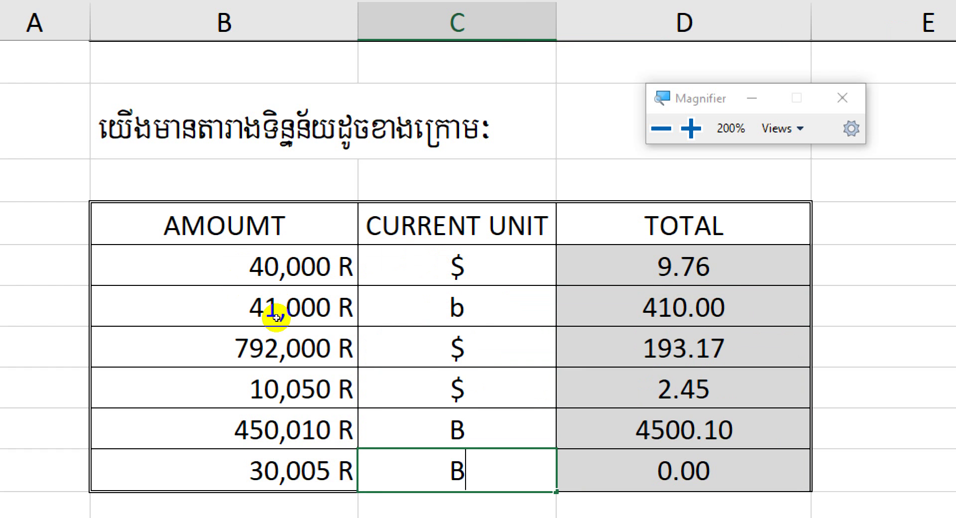
key(Return)
key(Up)
key(Up)
key(Up)
key(Up)
key(Up)
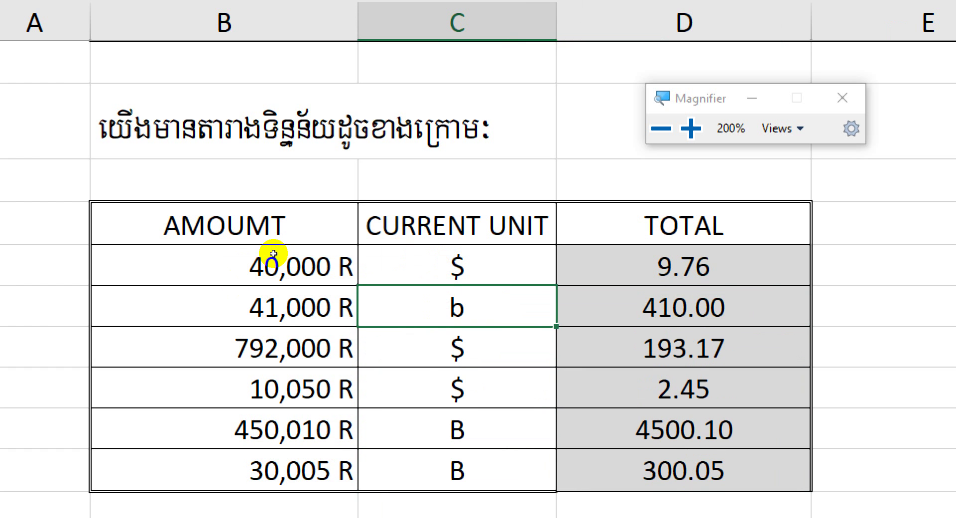
Enter B as the current unit in C28, and review the nested IF formula in D27
text(B)
key(Return)
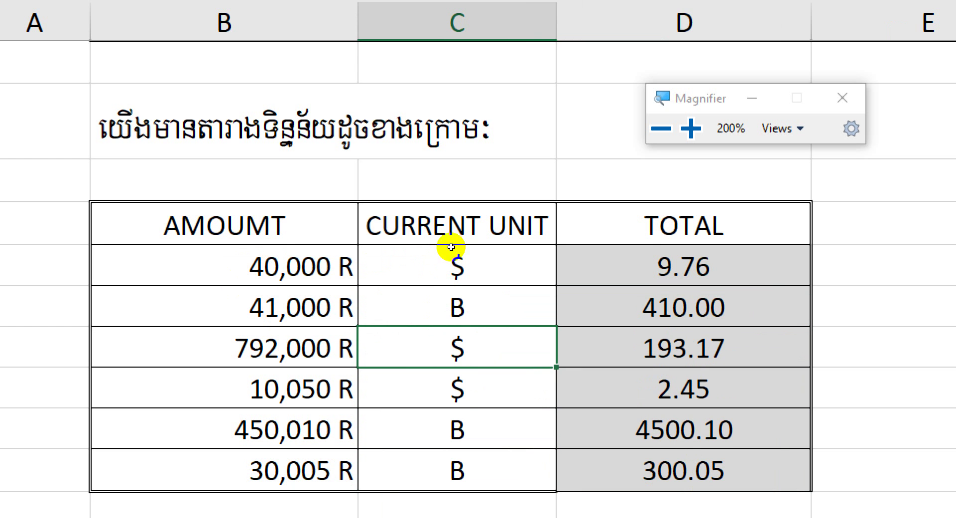
key(Right)
key(Up)
key(Up)
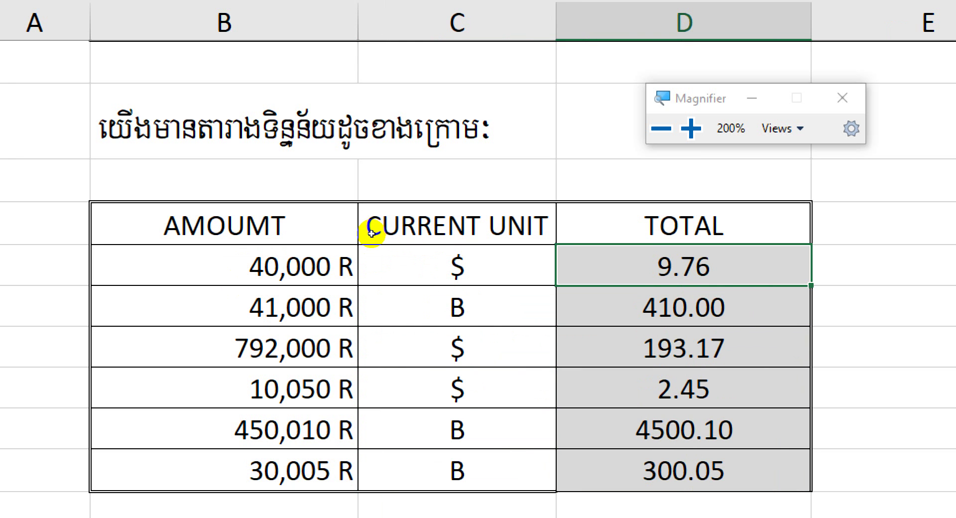
key(F2)
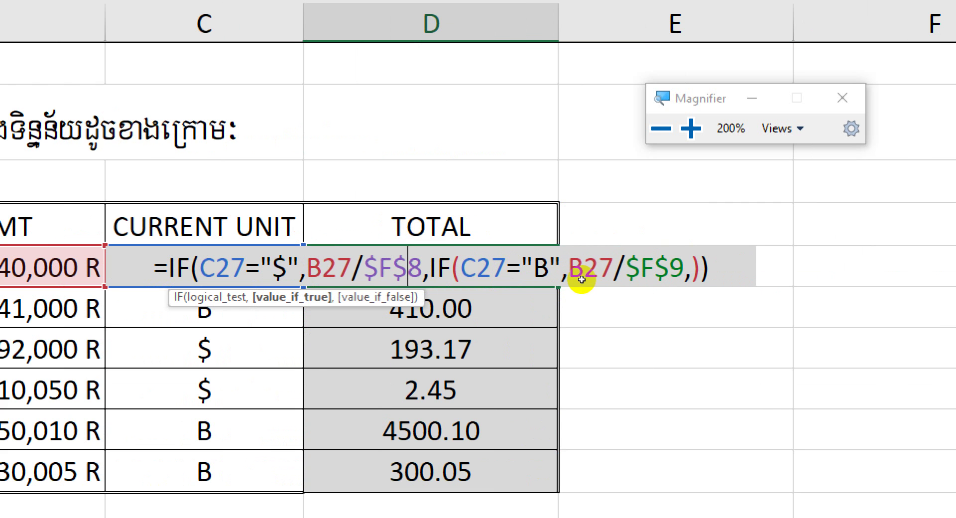
key(ctrl+Return)
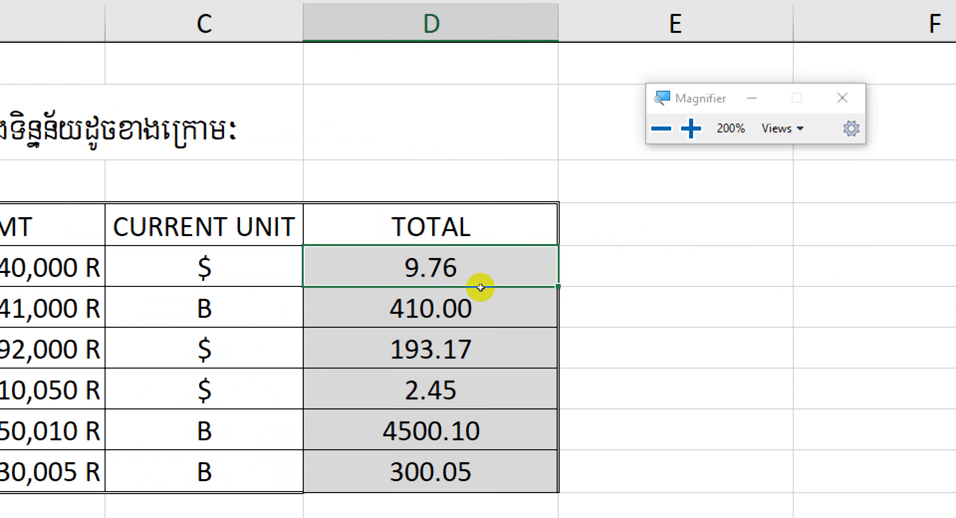
key(super+minus)
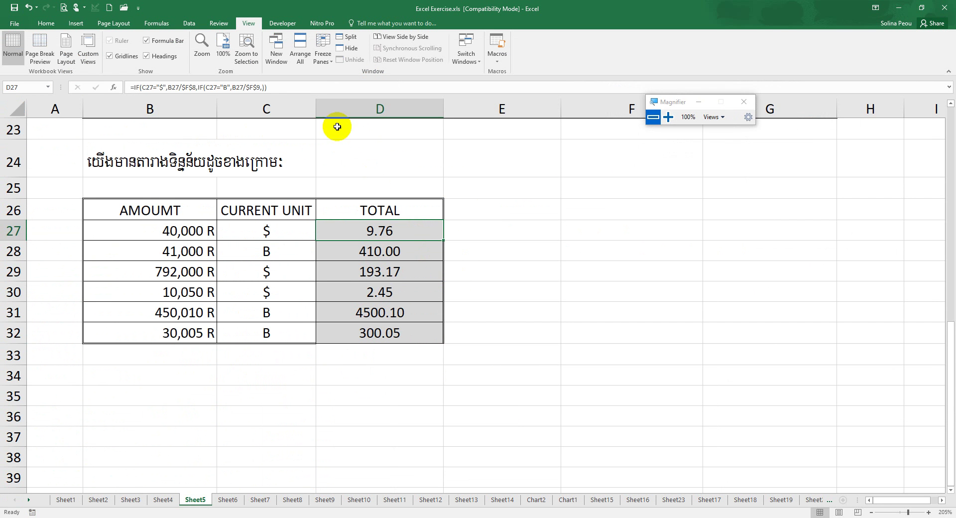
On Sheet6, calculate the Printer's US$ amount in G16 with the formula =E16*F16
click(227, 500)
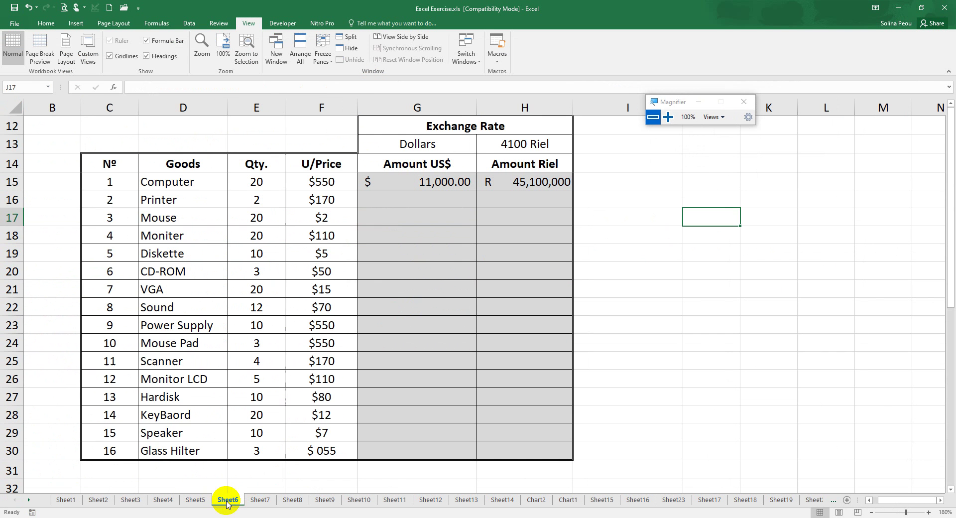
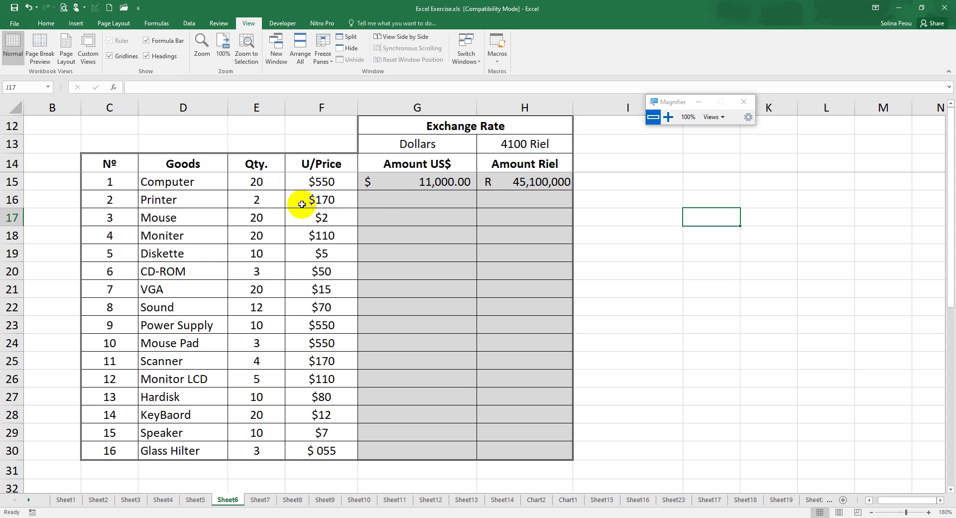
click(269, 202)
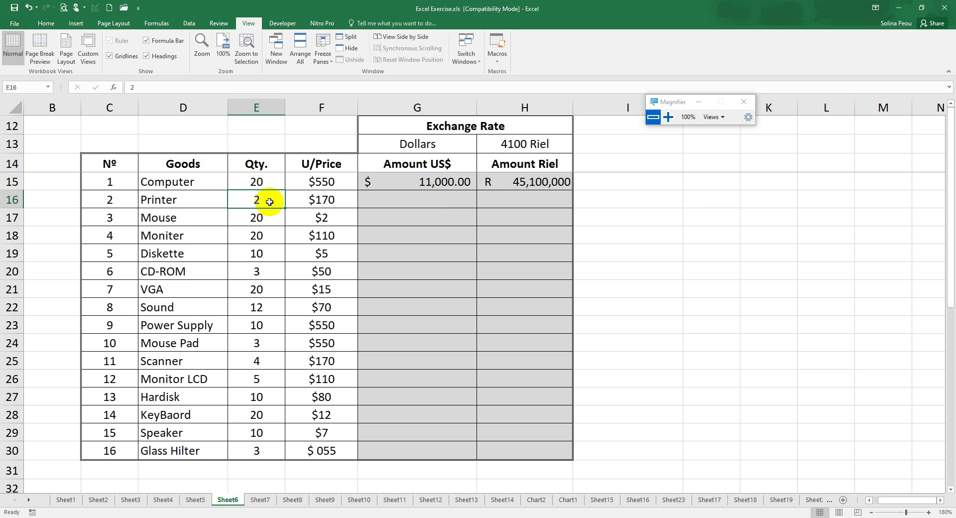
click(387, 203)
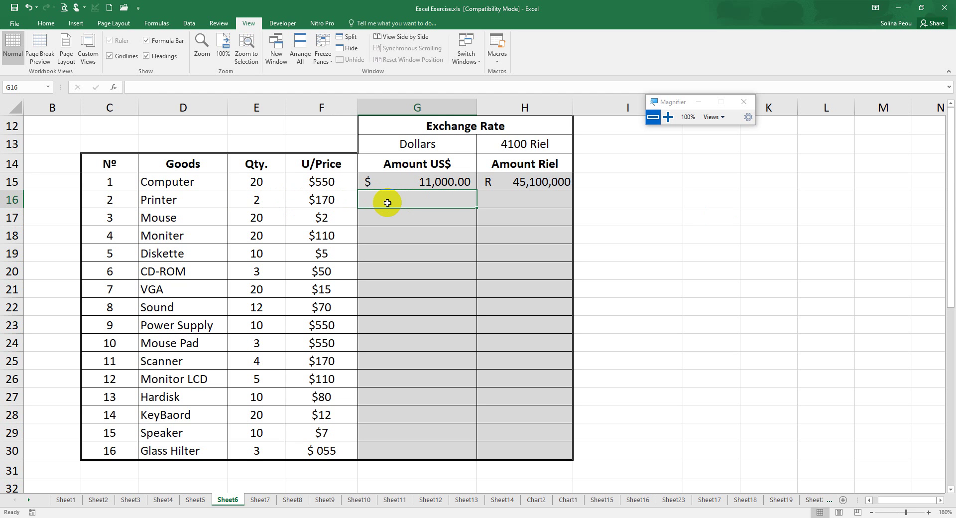
text(=)
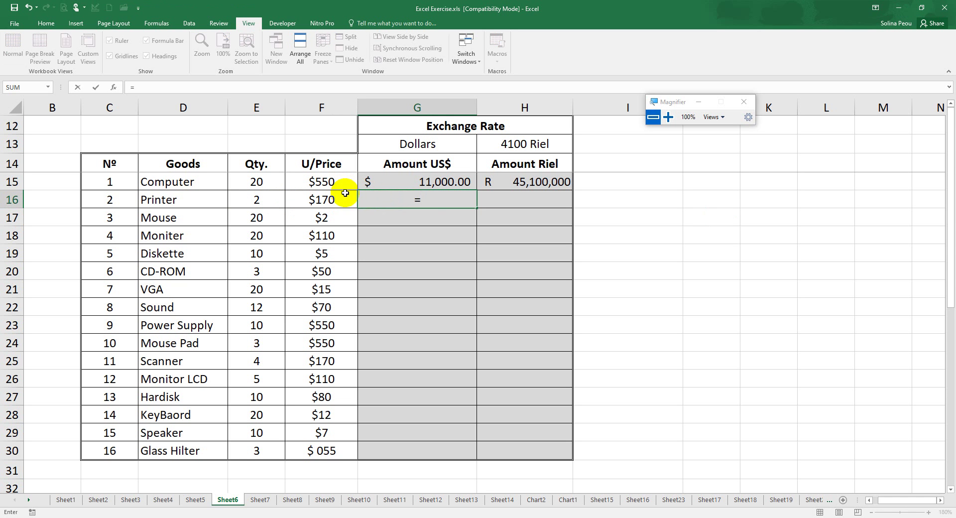
click(269, 202)
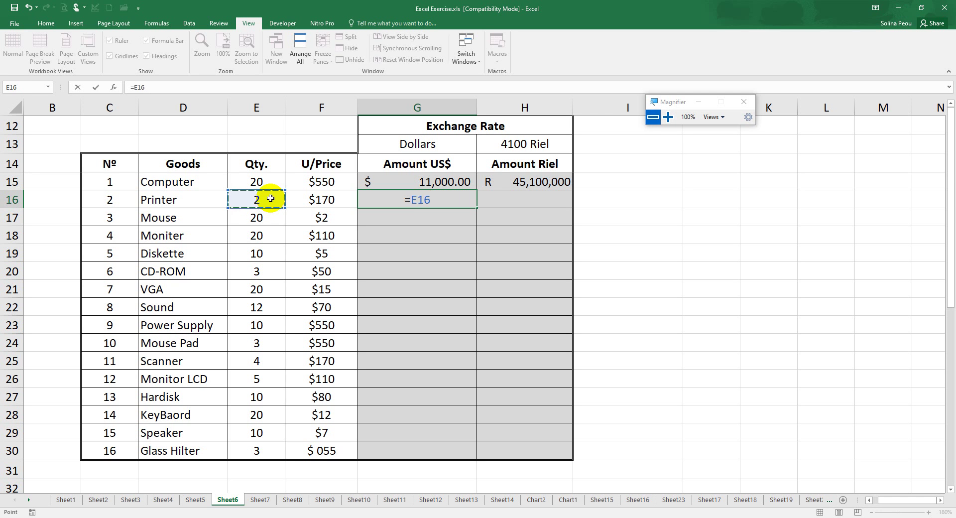
text(*)
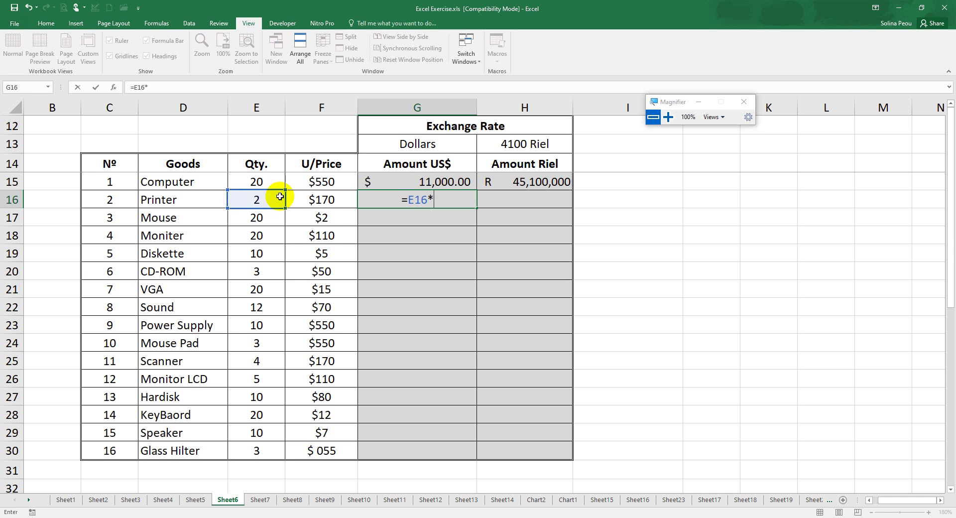
click(325, 204)
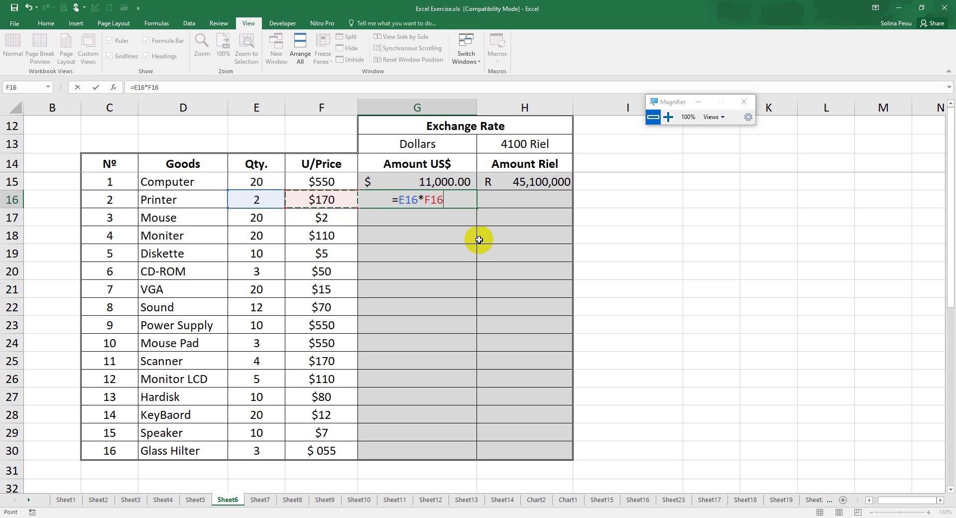
key(Return)
Fill the G16 formula down through G30, and apply the dollar accounting format to G15:G30
click(454, 201)
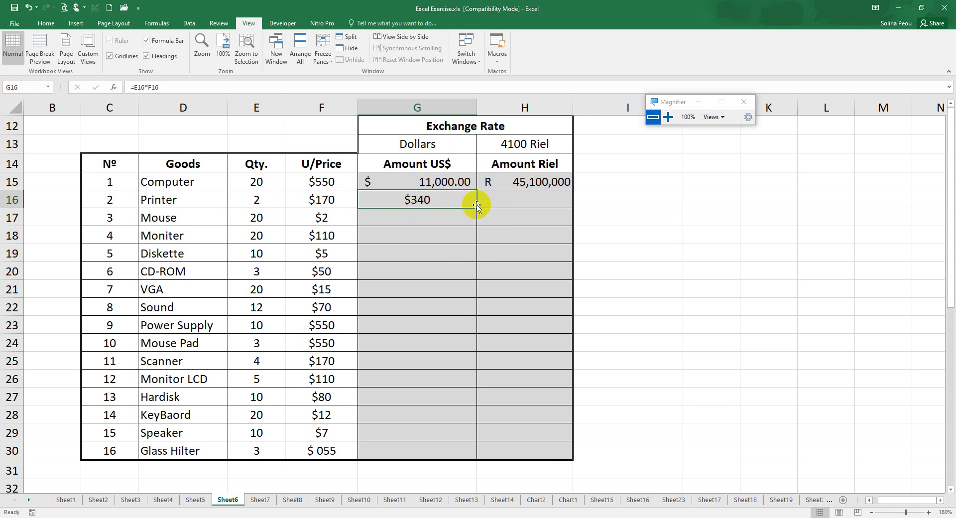
drag(476, 208, 474, 457)
drag(401, 180, 390, 444)
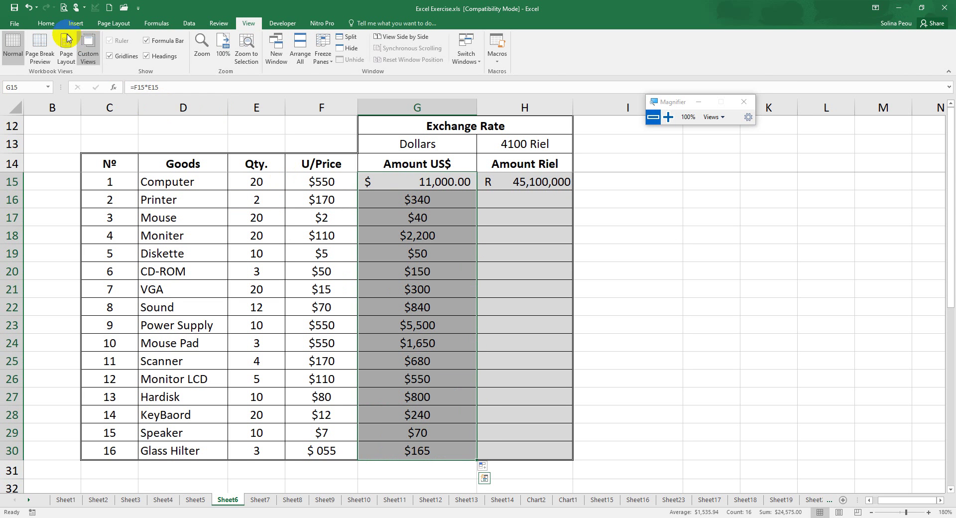
click(46, 23)
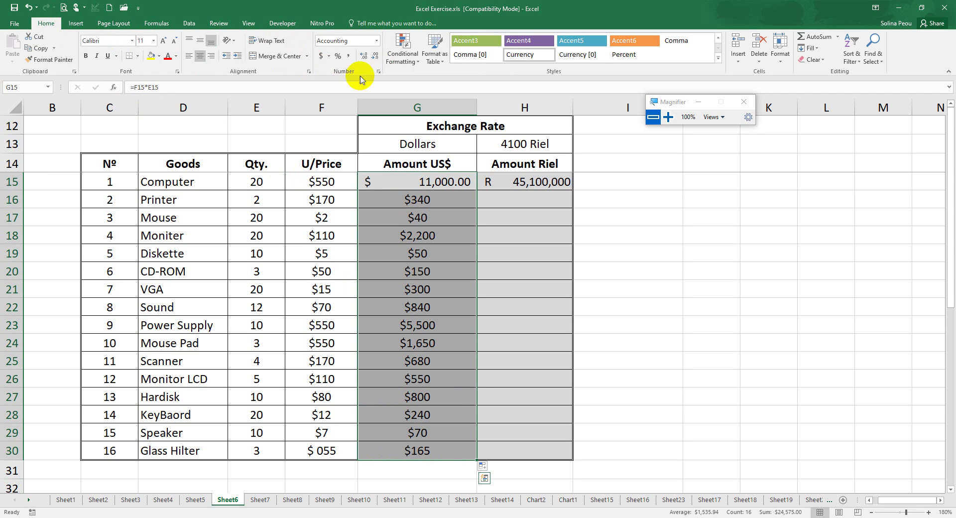
click(322, 56)
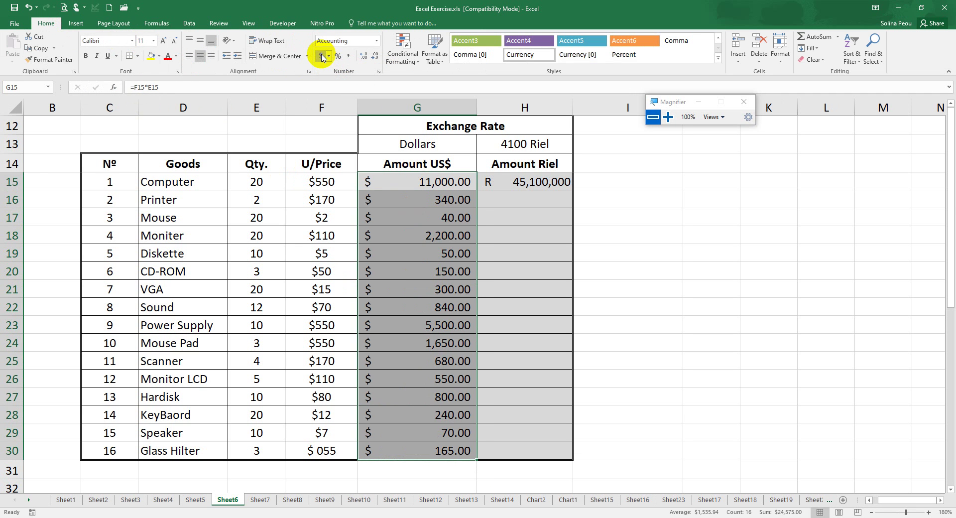
Check the riel formula in H15, and calculate the Printer's riel amount in H16 with =G16*$H$13
click(523, 202)
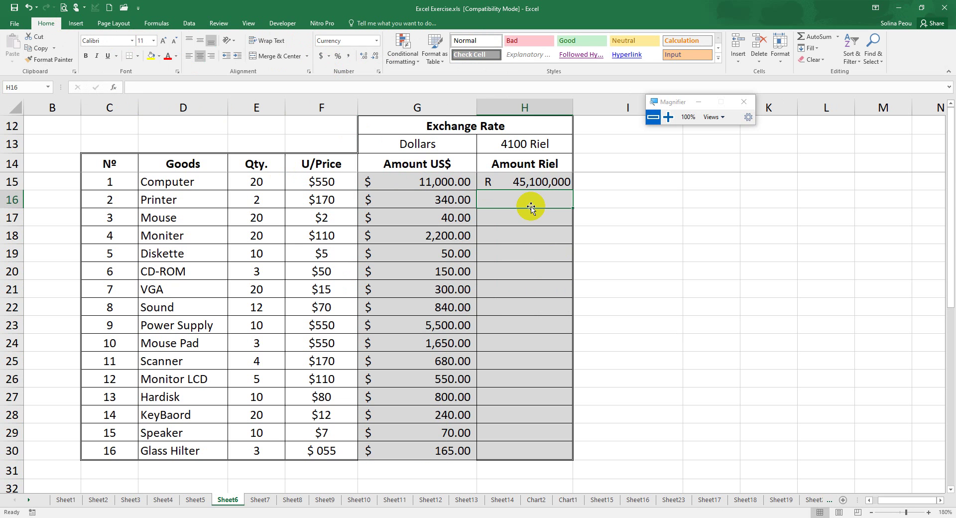
click(518, 182)
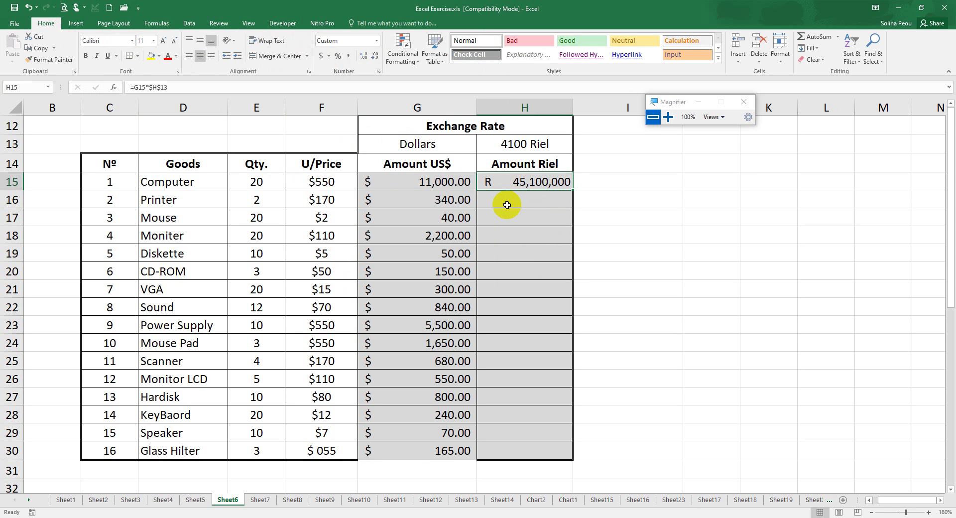
click(507, 204)
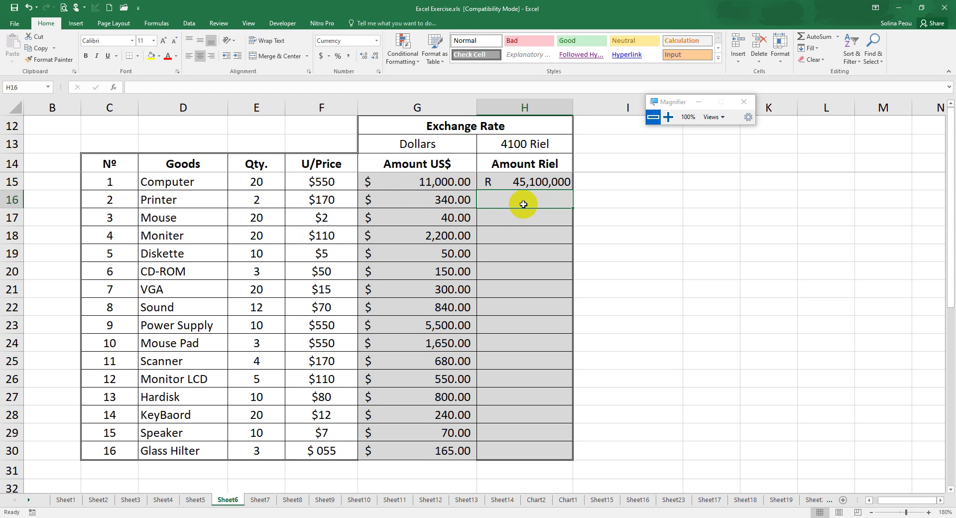
click(533, 178)
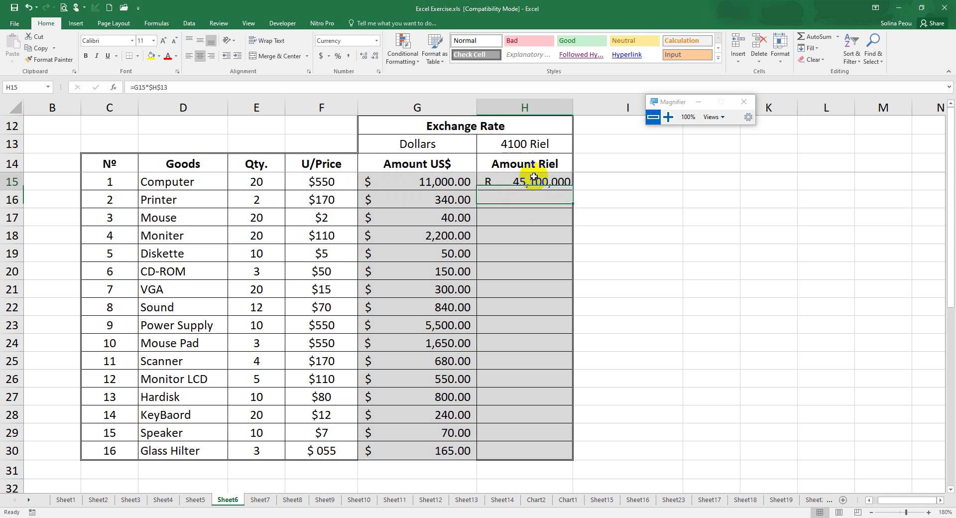
click(645, 199)
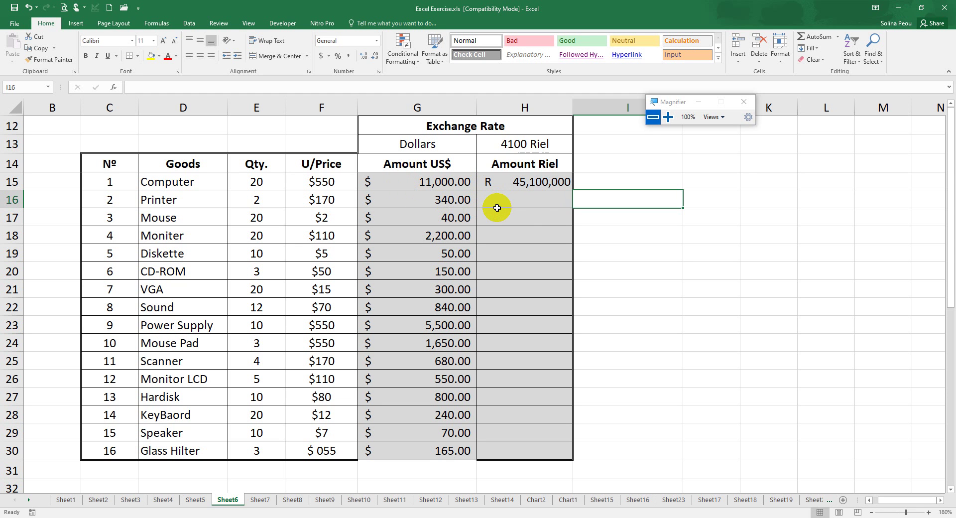
click(536, 205)
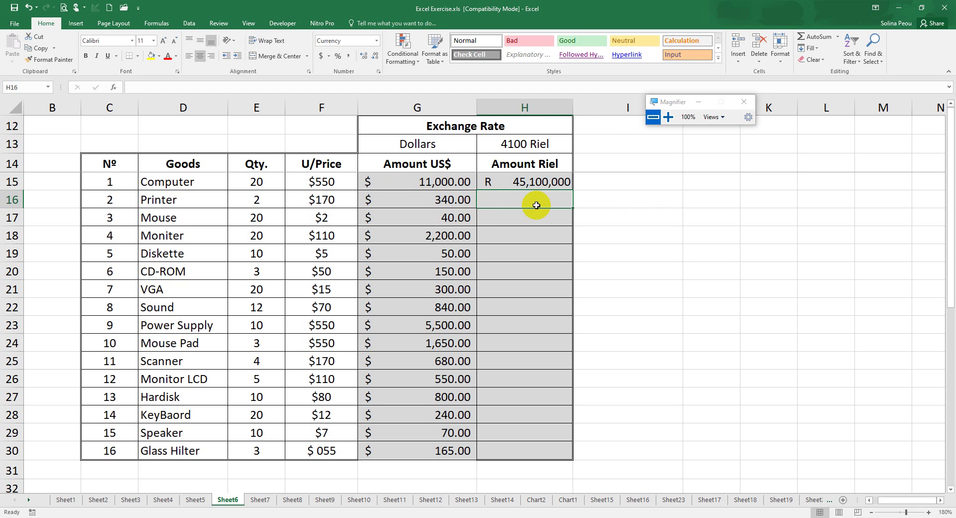
text(=)
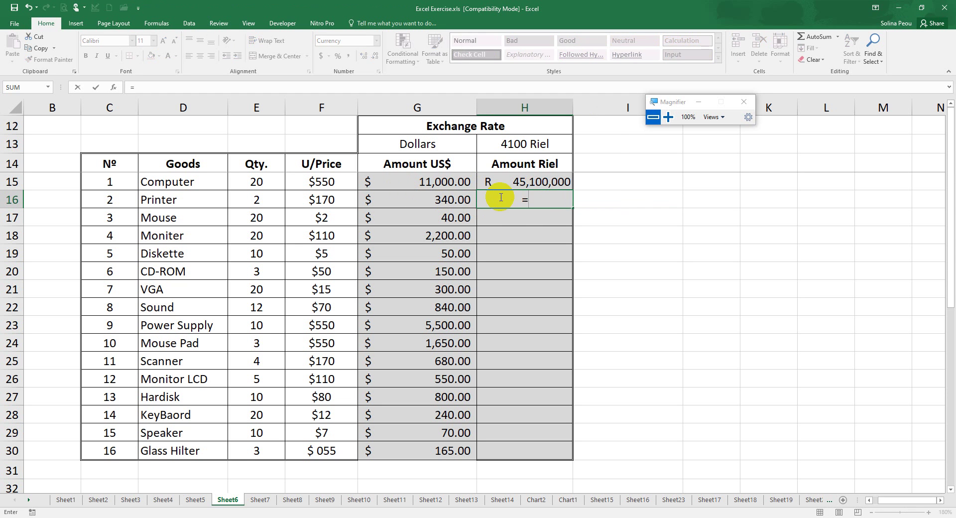
click(435, 198)
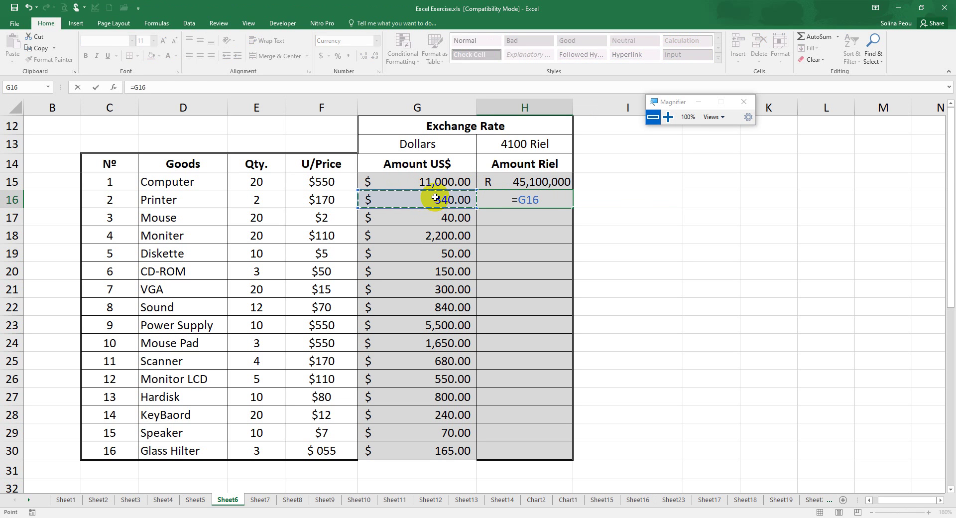
text(*)
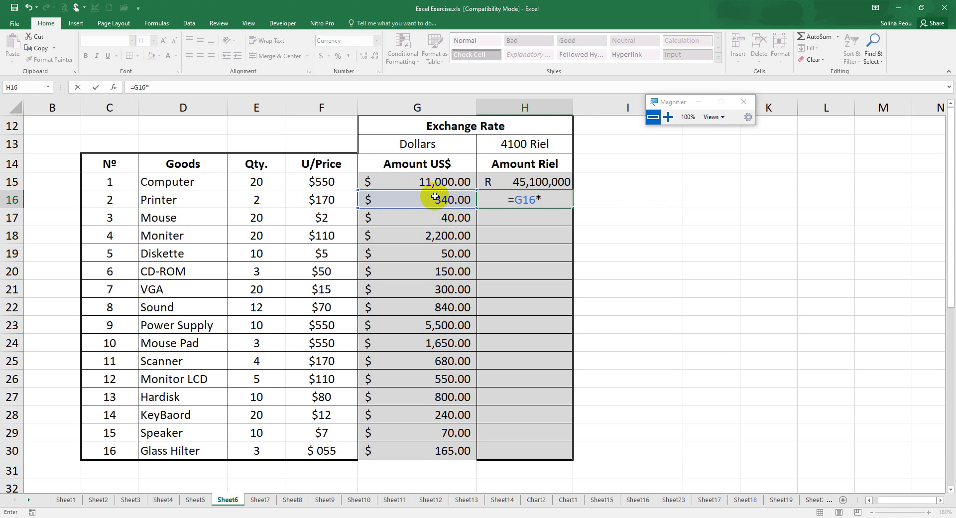
click(517, 145)
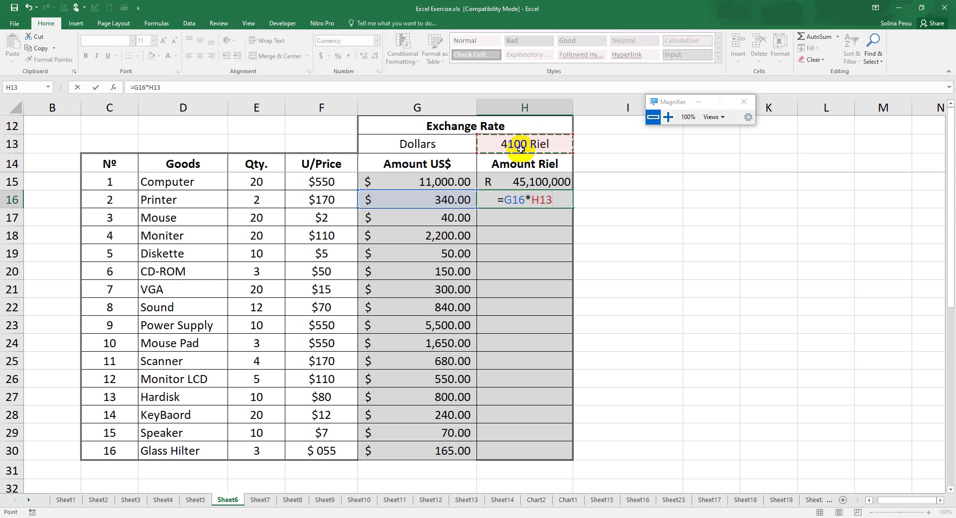
key(F4)
key(Return)
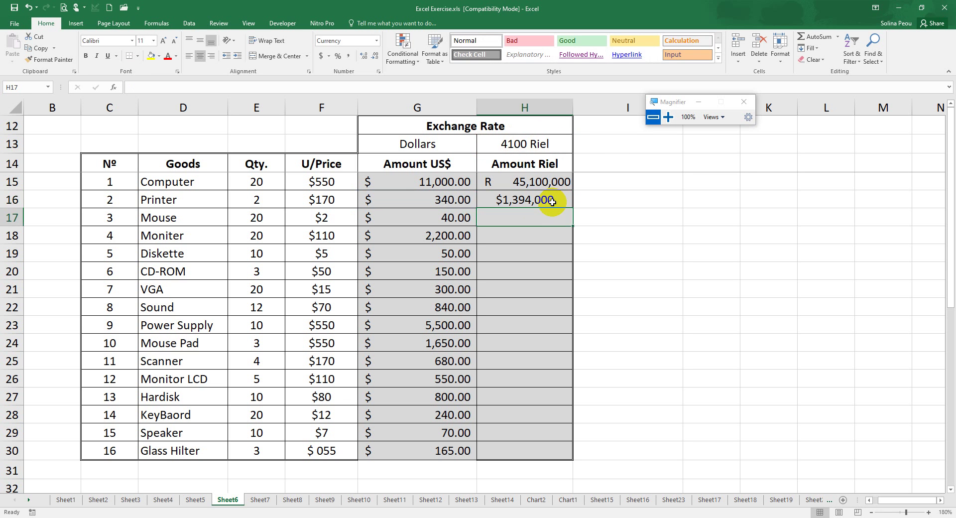
Fill the riel amount formula from H16 down through H30
click(551, 201)
drag(572, 208, 563, 452)
click(702, 250)
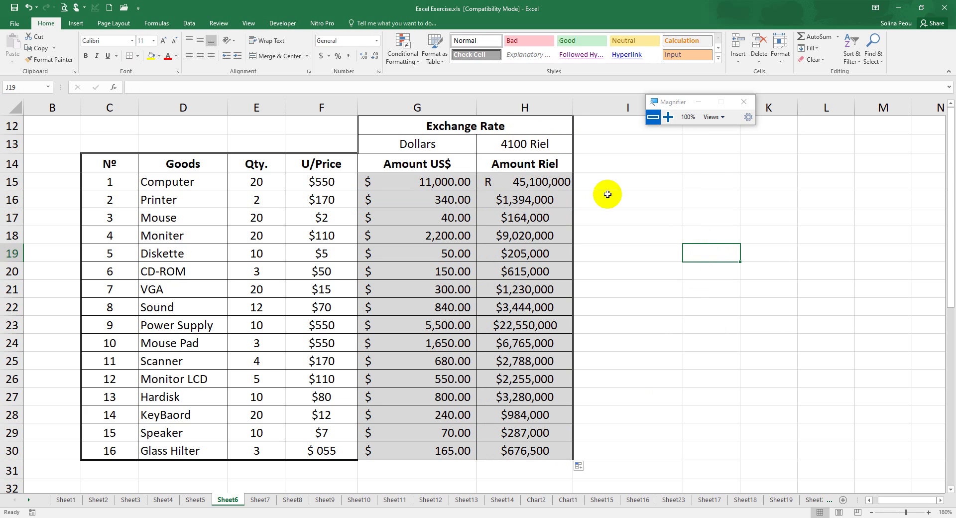
Enter the plain number 4100 in I13 beside the riel exchange rate, and move it to I16
click(535, 144)
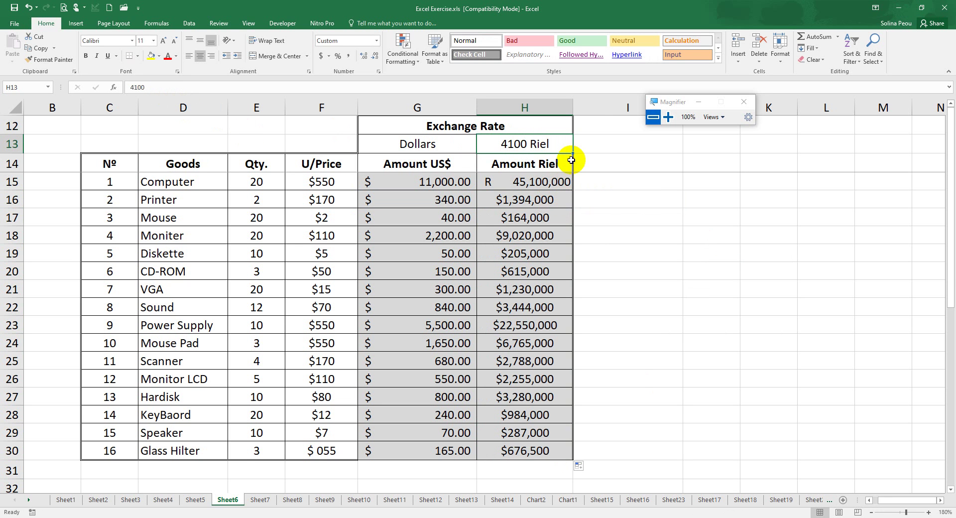
click(633, 146)
text(4100)
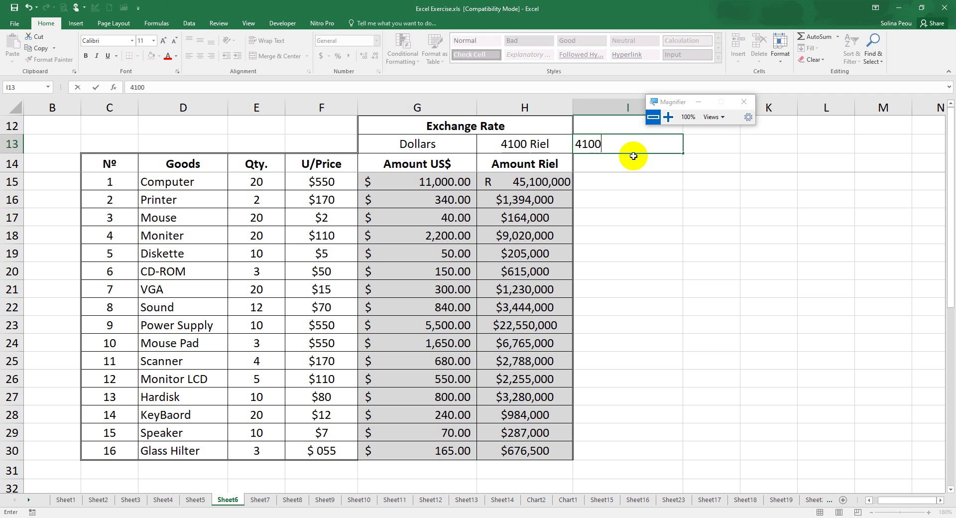
key(Return)
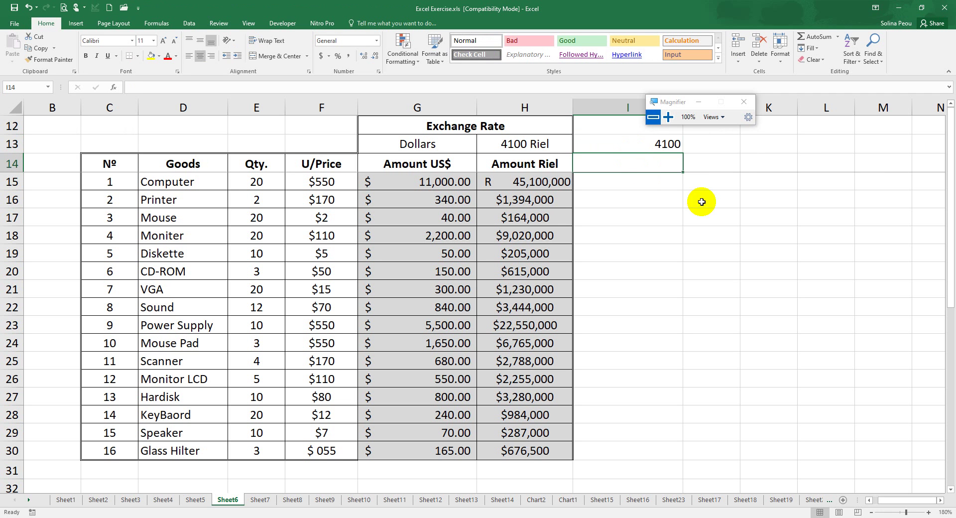
click(663, 150)
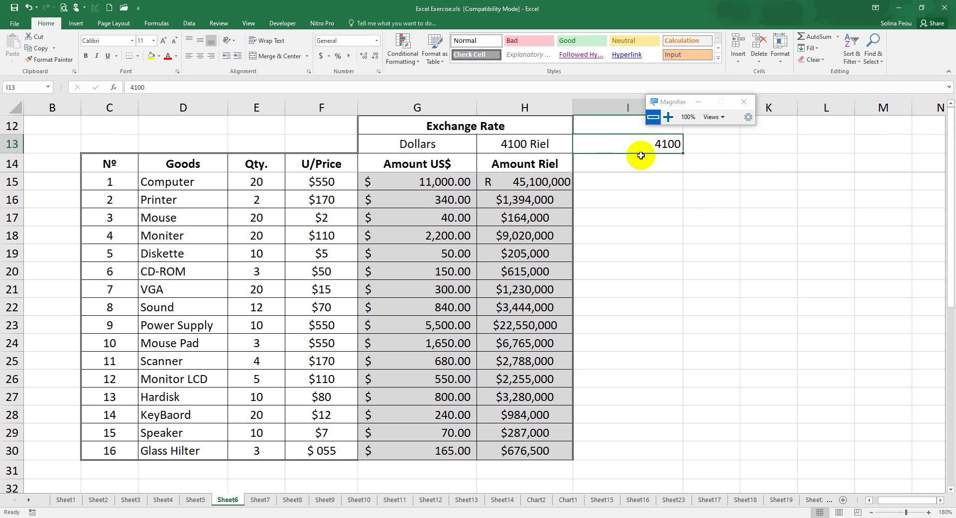
drag(636, 154, 668, 204)
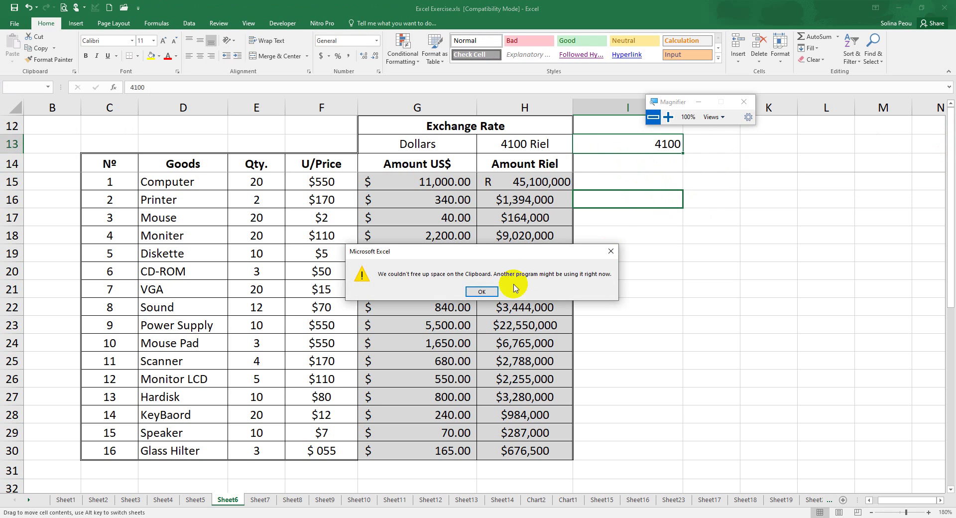
click(536, 285)
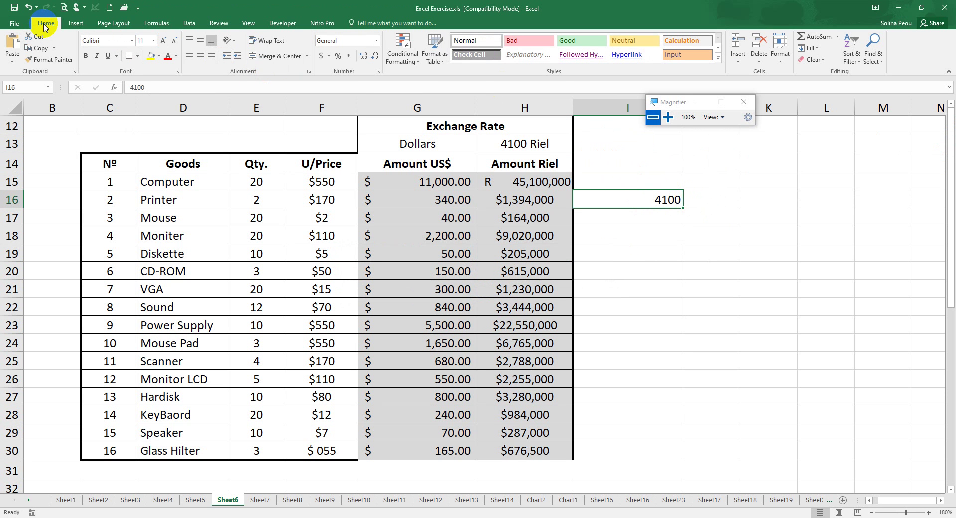
Apply the custom number format 0 "Riel" to the number in I16, and check the cell's stored value
click(780, 67)
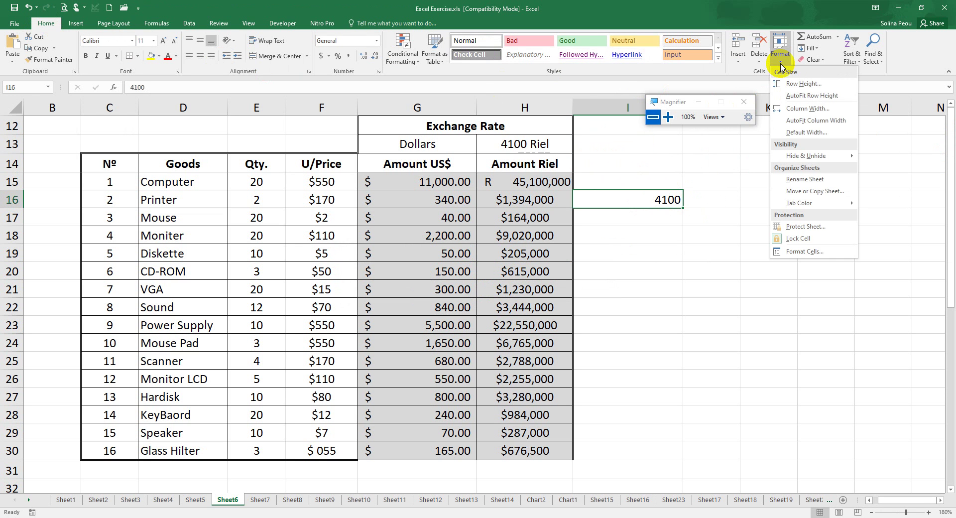
click(812, 252)
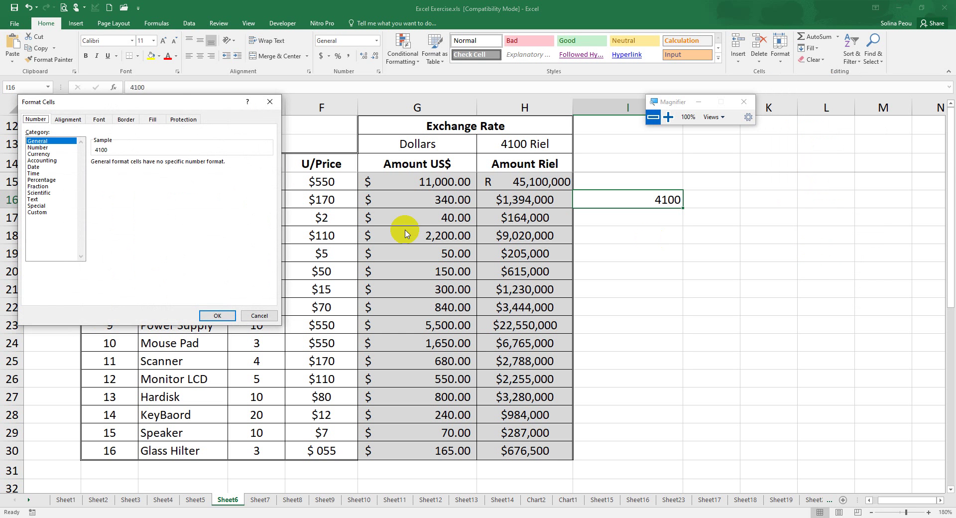
drag(172, 101, 408, 114)
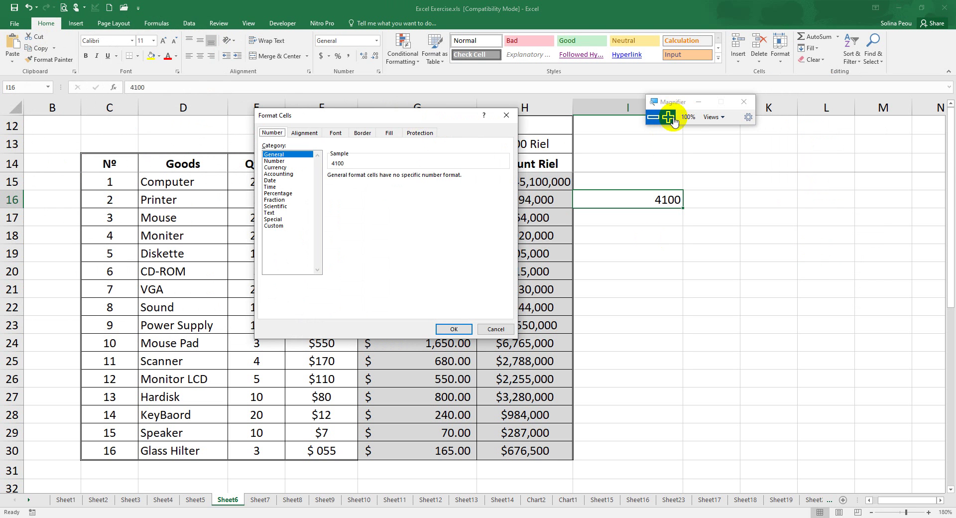
click(668, 117)
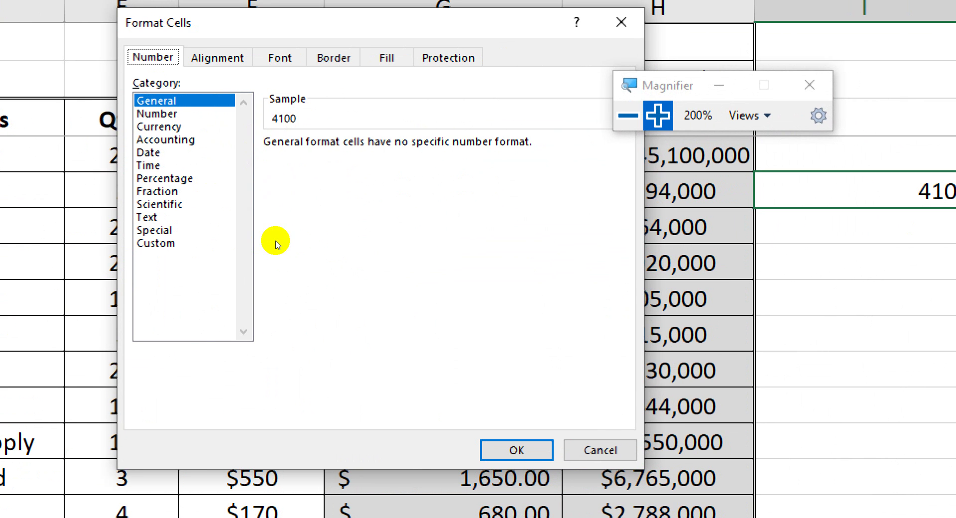
click(277, 227)
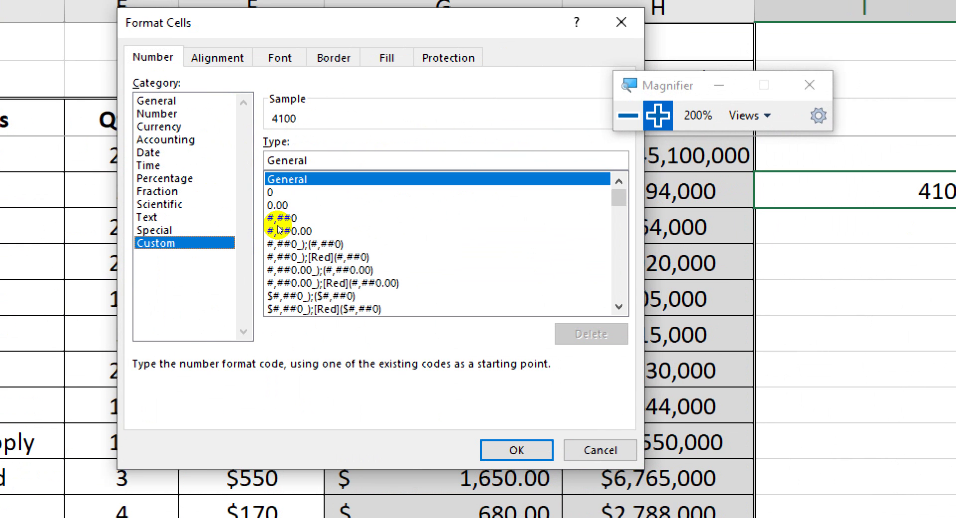
click(362, 185)
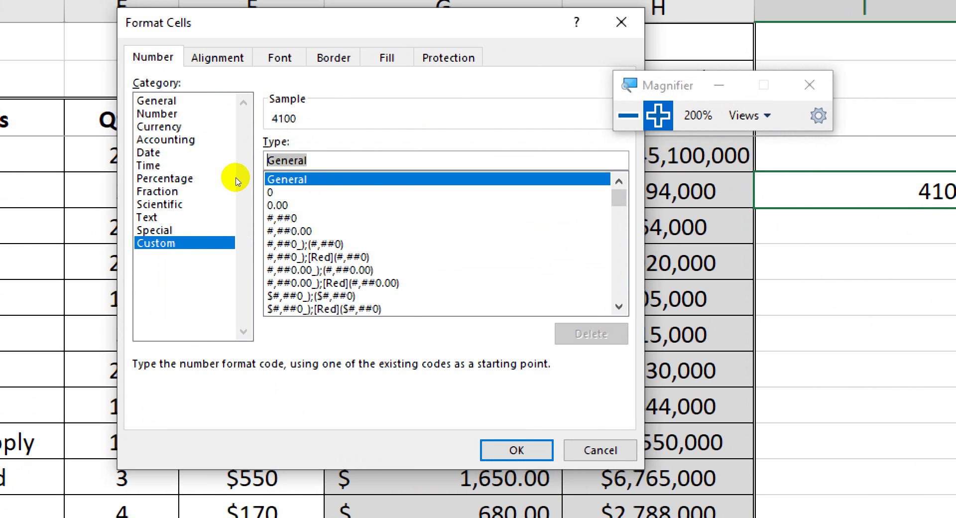
text(0 "Riel)
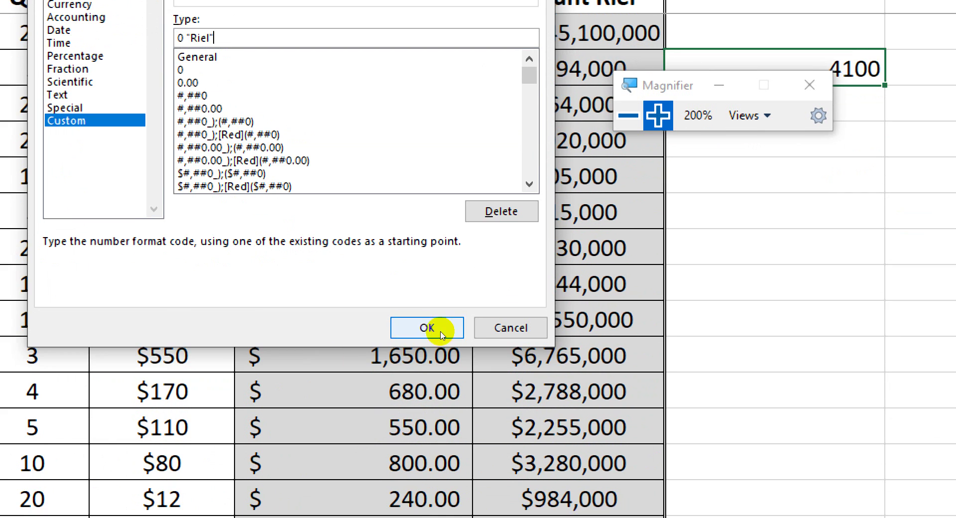
click(427, 328)
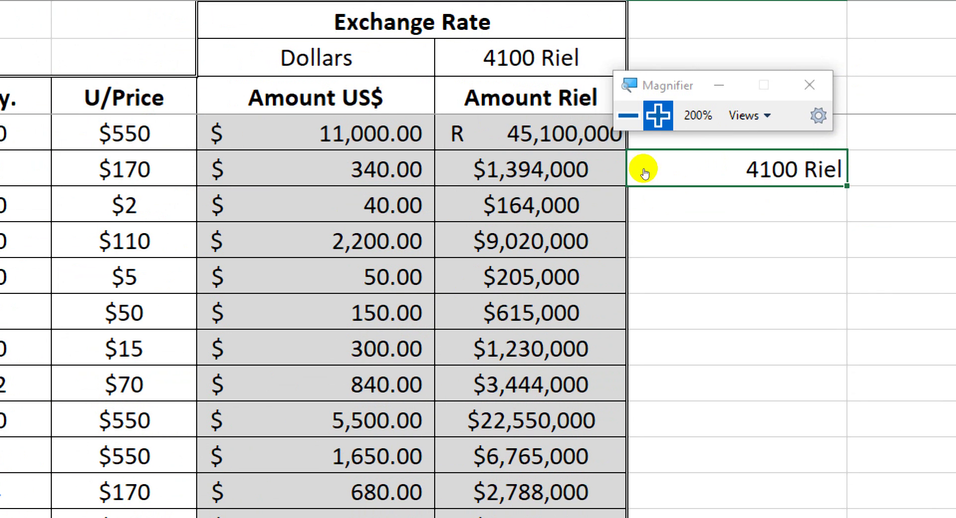
click(628, 115)
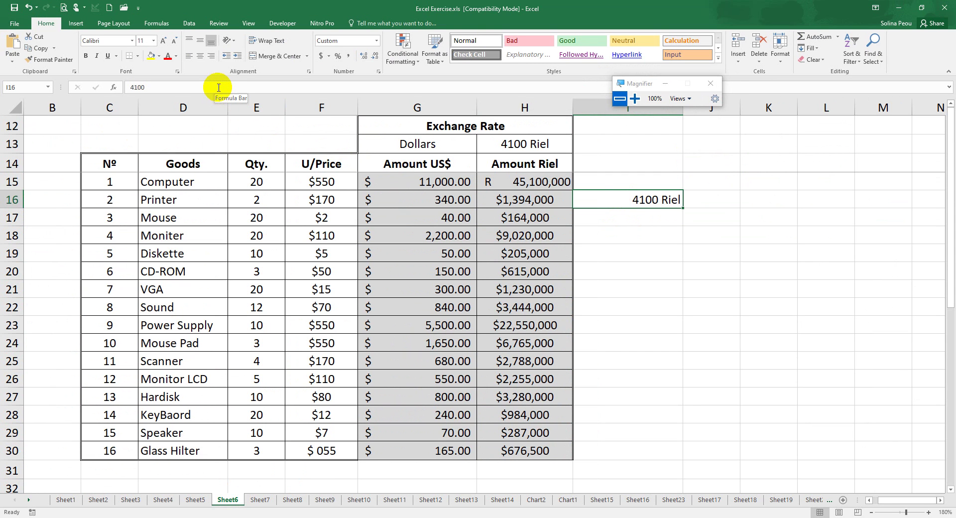
drag(164, 87, 117, 86)
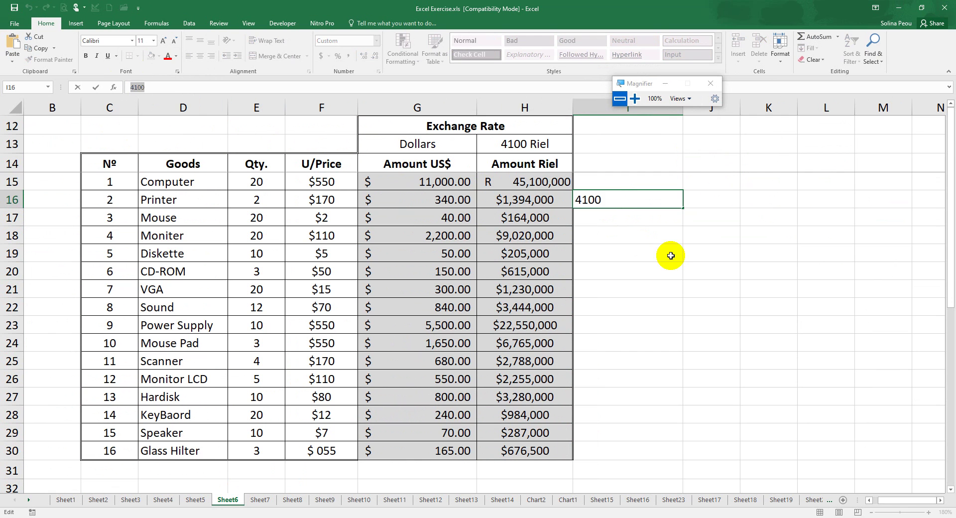
key(Escape)
Enter the text 4100 Riel in I15 and right-align it
click(656, 182)
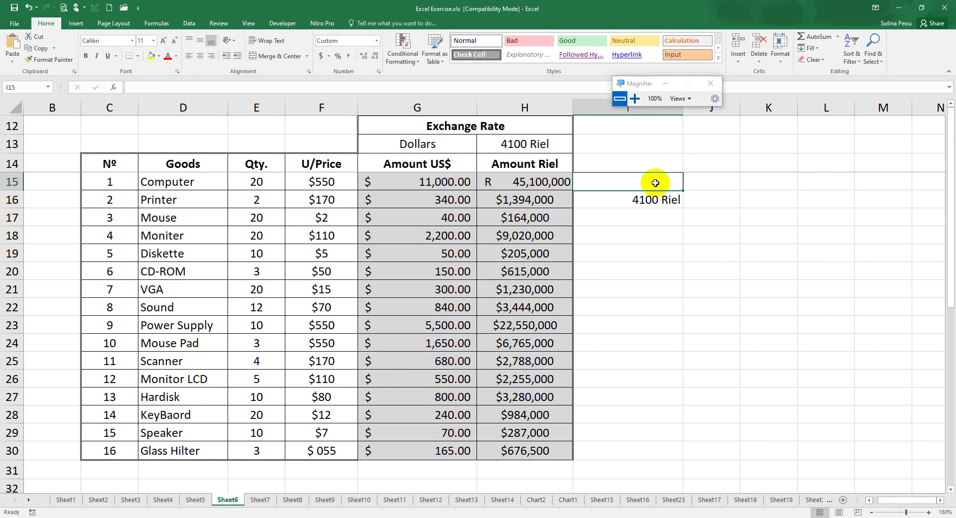
text(4100 Riel)
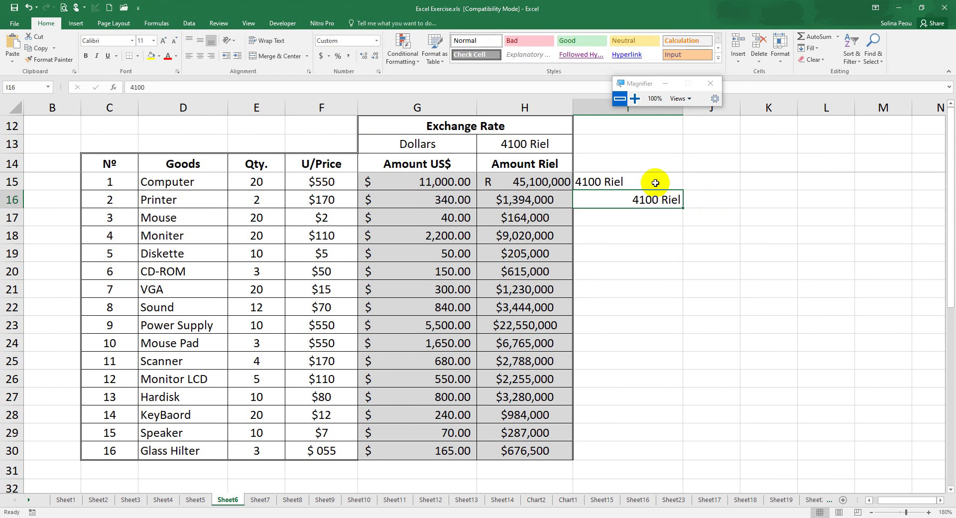
click(642, 182)
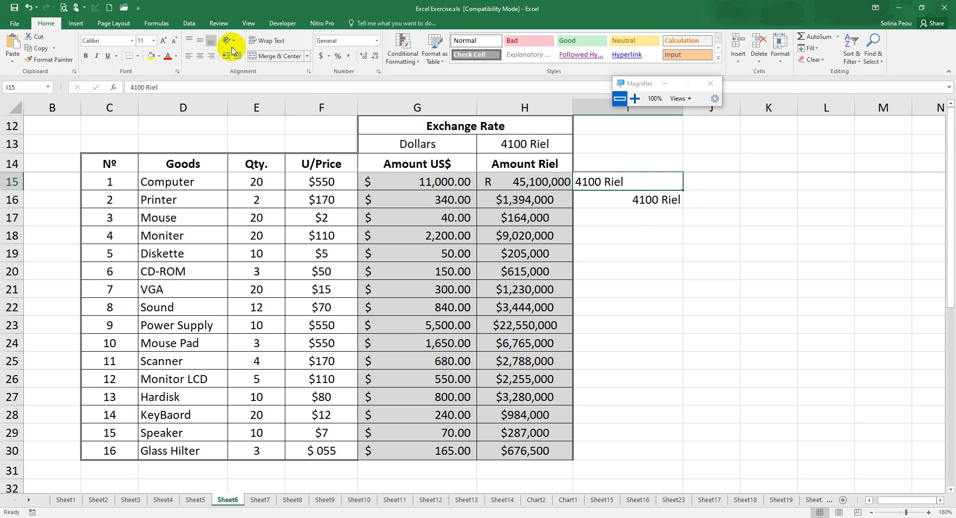
click(210, 61)
click(652, 214)
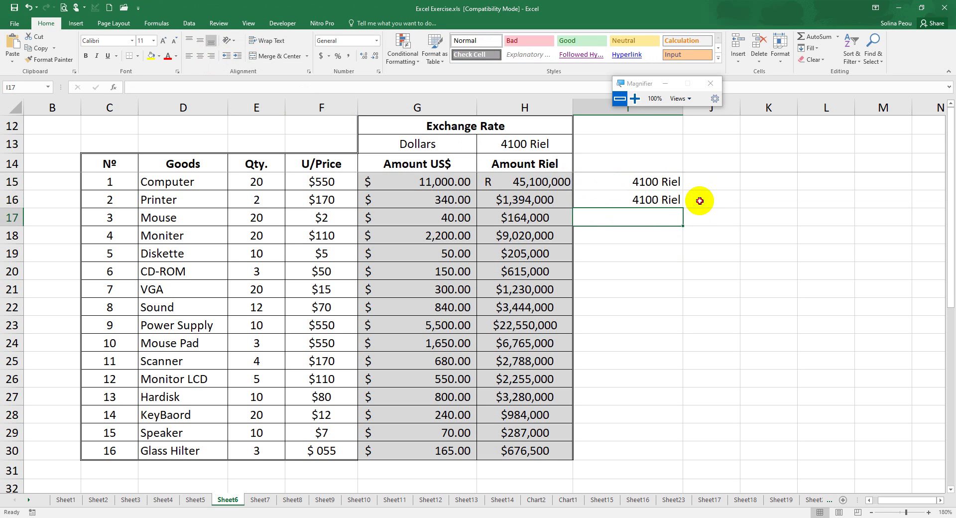
Enter 5 in both J15 and J16 as test multipliers beside the riel values
click(712, 182)
text(5)
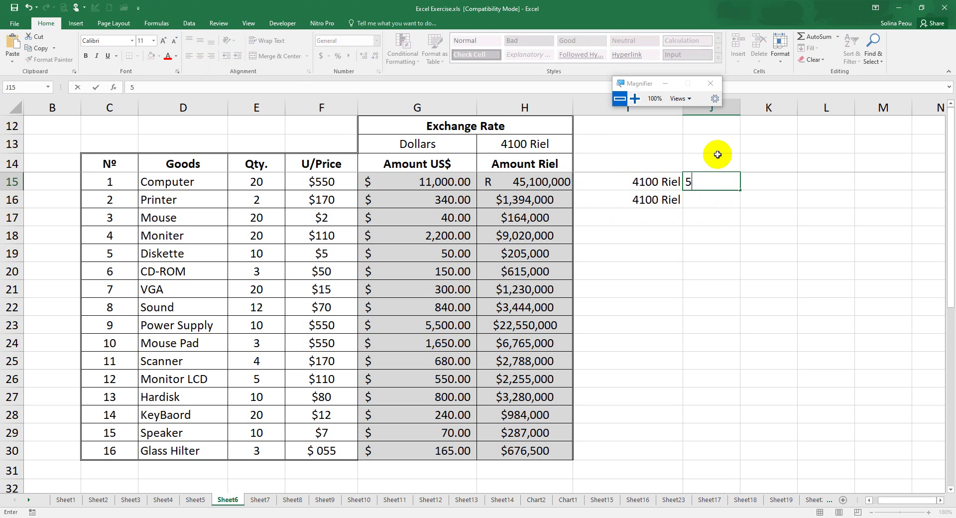
key(Return)
text(5)
key(Return)
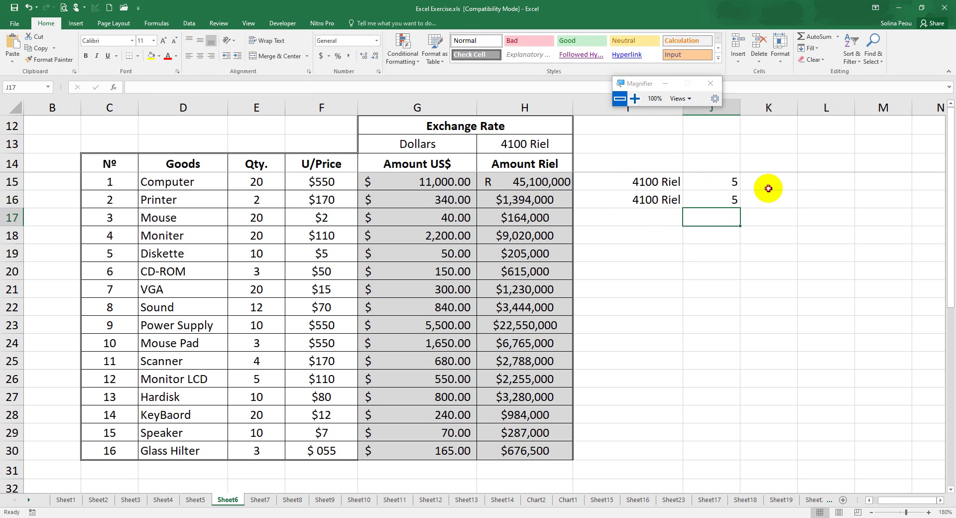
Multiply the test values in K15 with =I15*J15, and fill the formula down to K16
click(769, 184)
text(=)
click(668, 183)
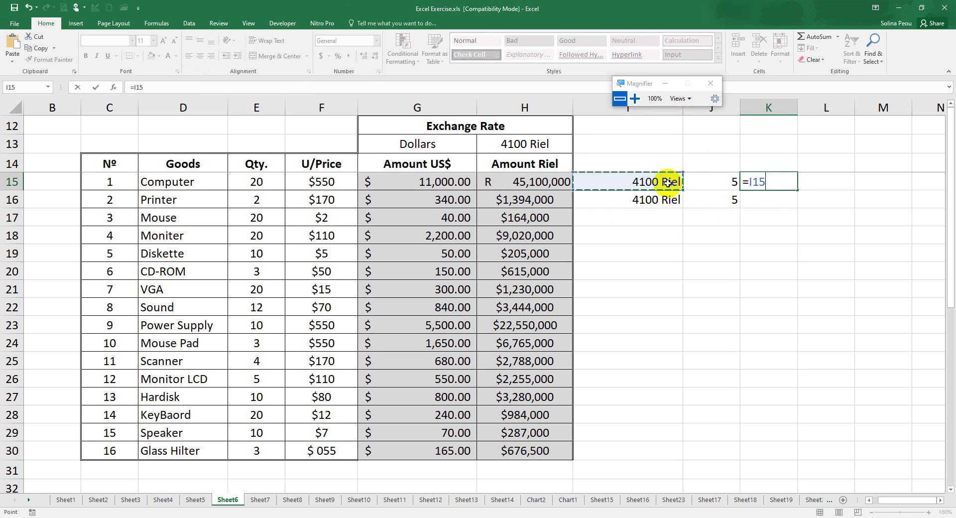
text(*)
click(721, 182)
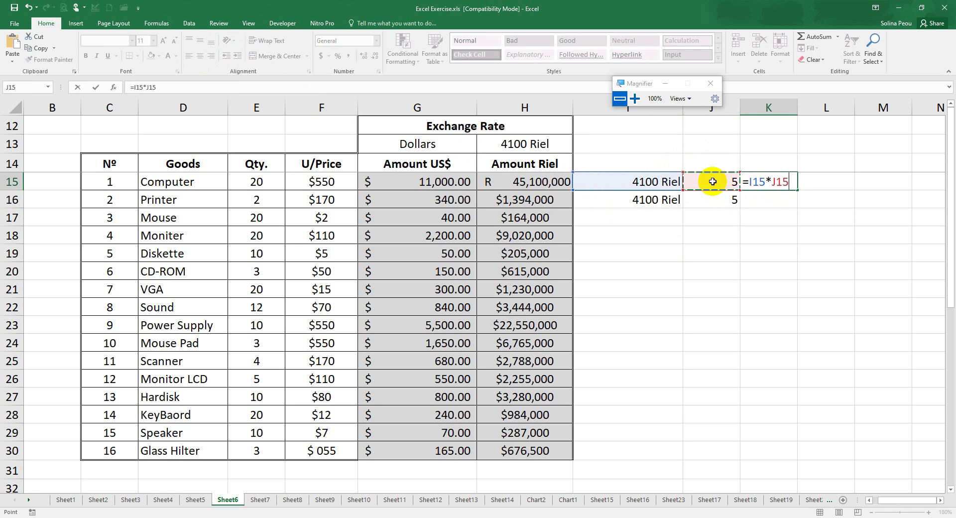
key(Return)
click(753, 183)
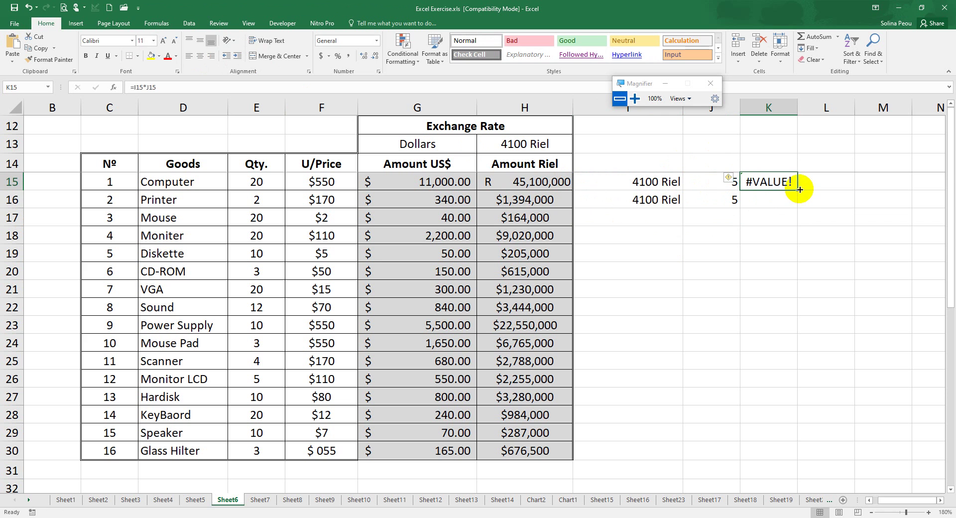
drag(800, 189, 797, 205)
Compare the test formulas and results in K15 and K16
click(849, 187)
click(746, 205)
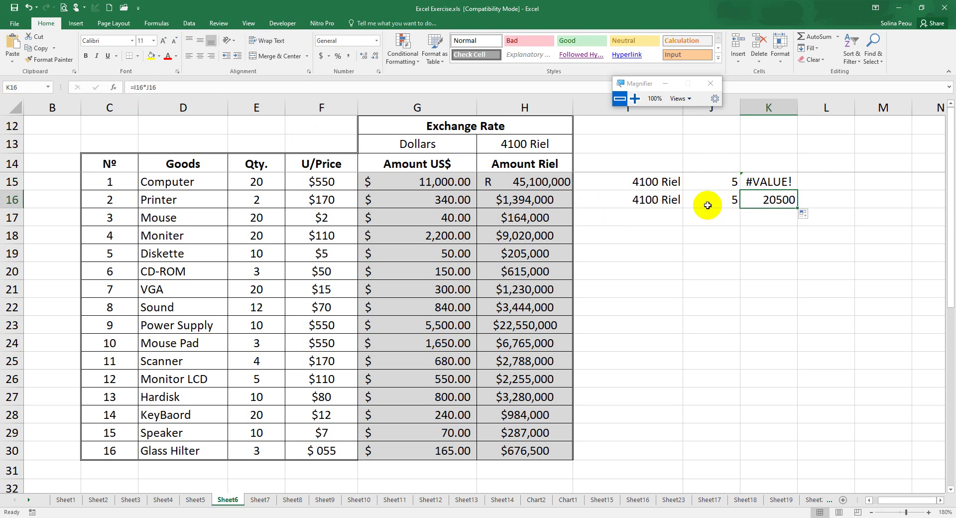
double_click(764, 204)
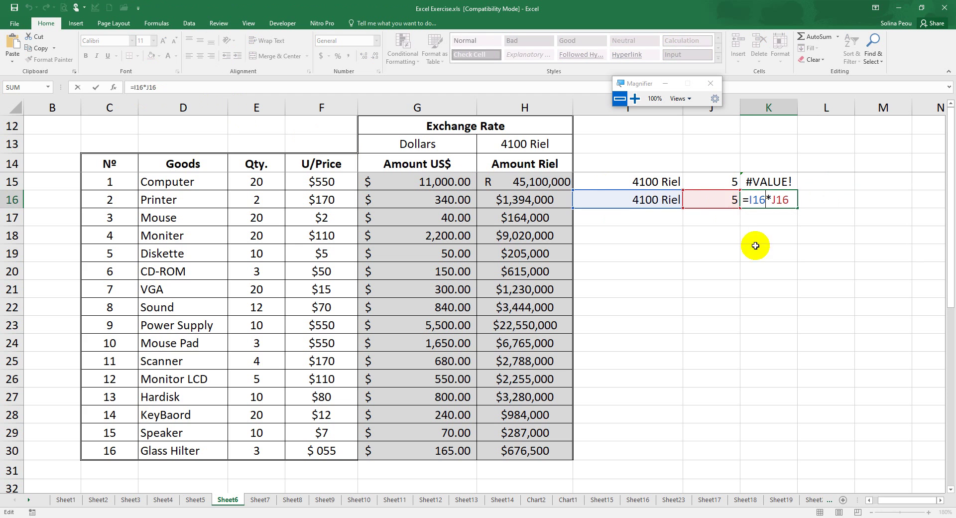
click(806, 205)
click(765, 183)
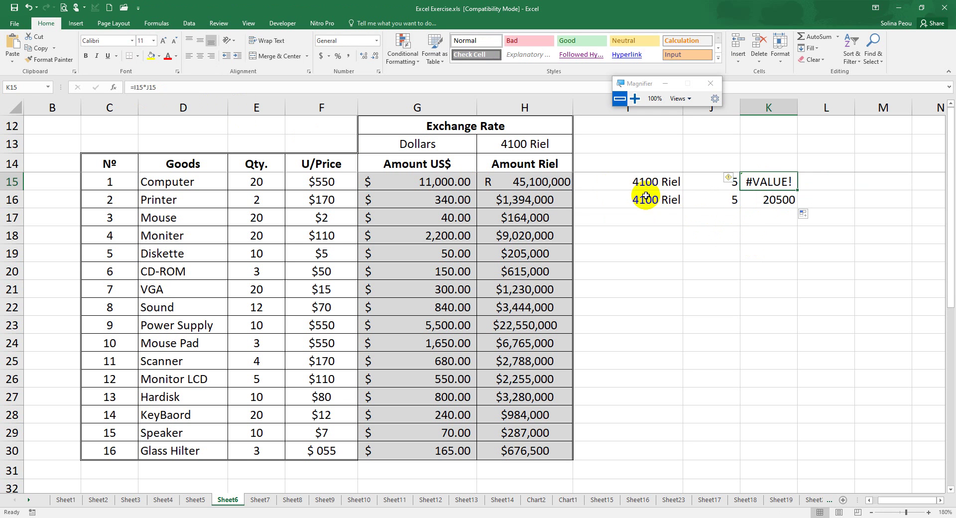
Clear the test entries from I15:L16
drag(646, 175, 799, 207)
key(Delete)
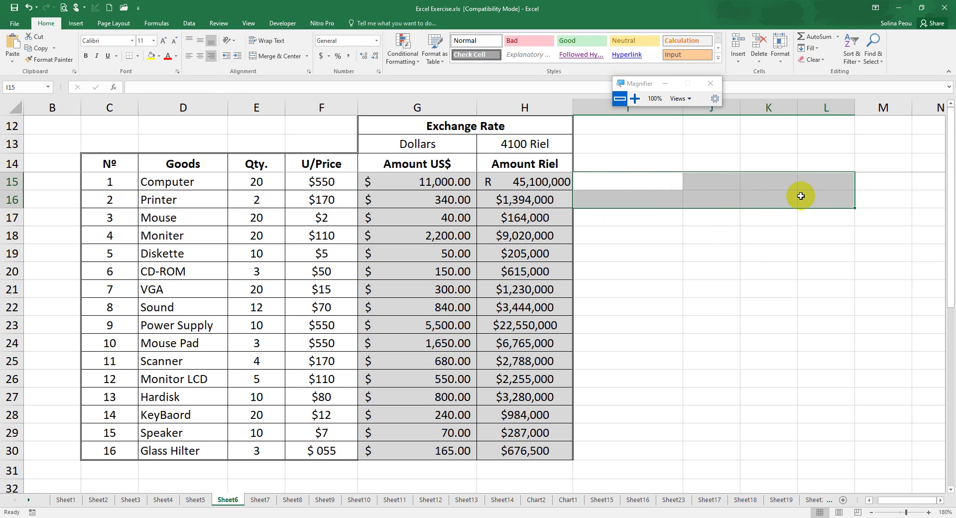
click(717, 295)
Review the goods, quantities and unit prices in D15:F30
scroll(380, 256, down, 1)
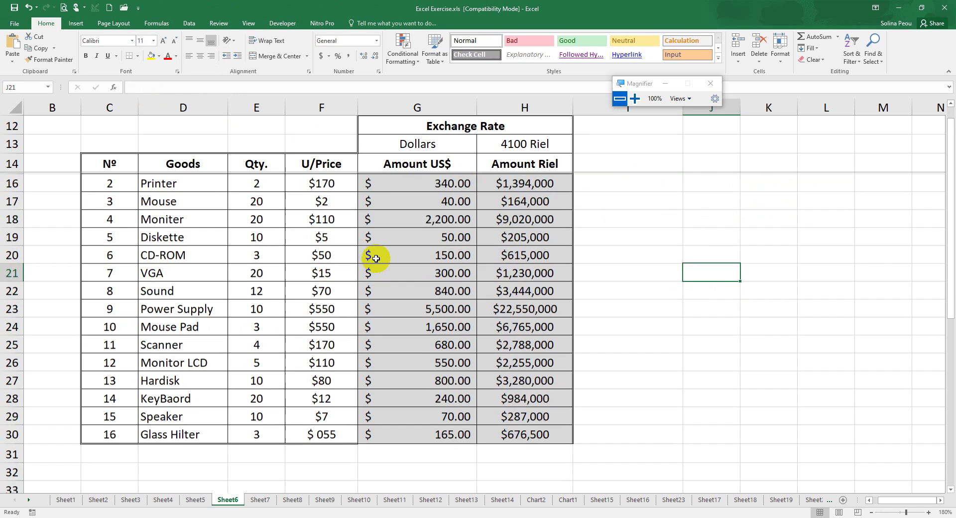
scroll(376, 254, up, 1)
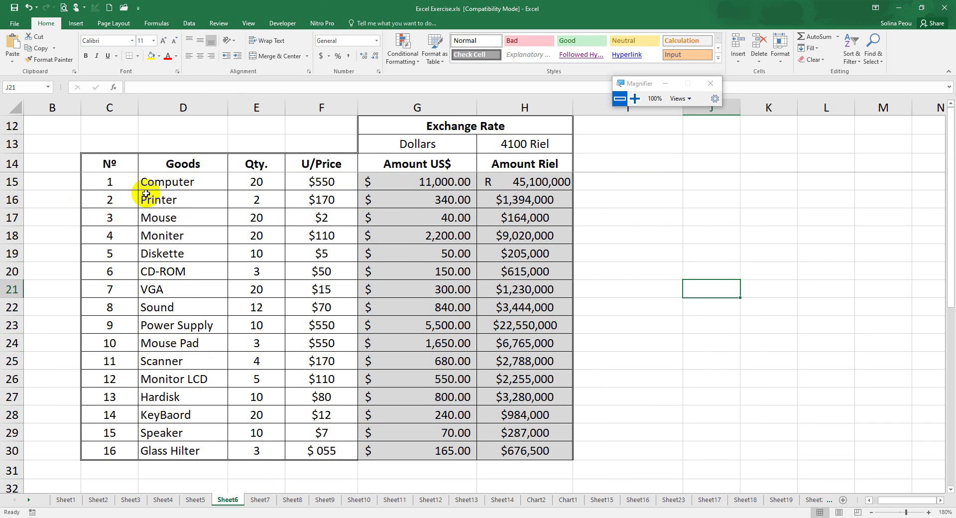
drag(149, 182, 319, 202)
drag(303, 261, 325, 449)
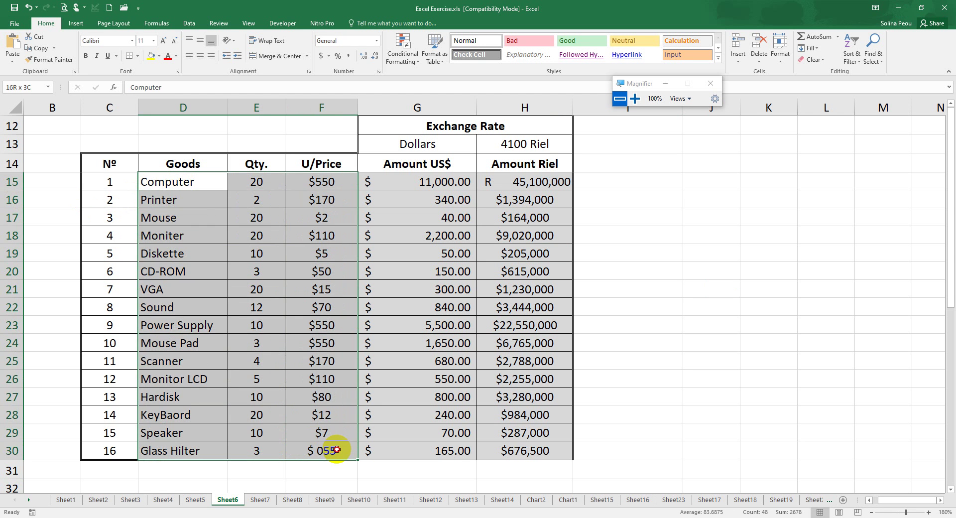
click(795, 354)
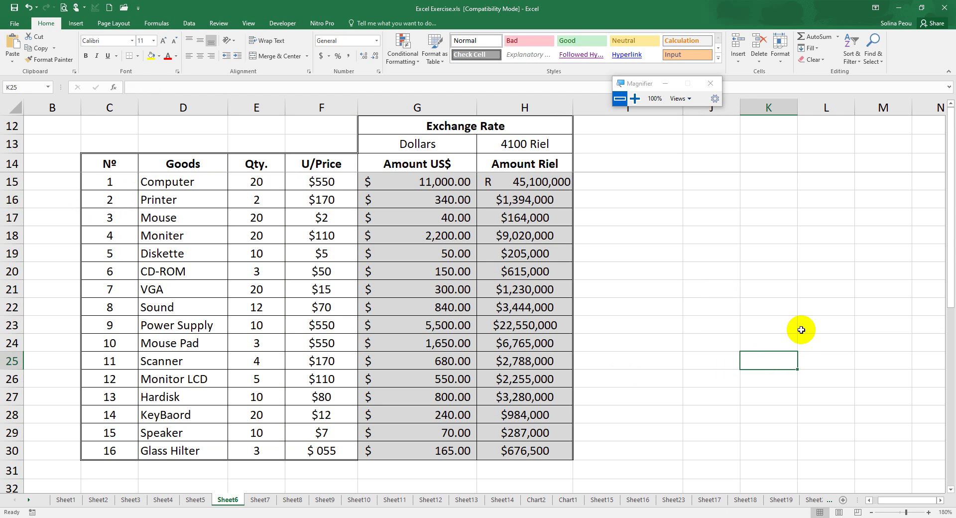
Calculate the dollar subtotal in G34 with =SUM(G15:G30), and fill the formula across to the riel subtotal in H34
scroll(801, 329, down, 5)
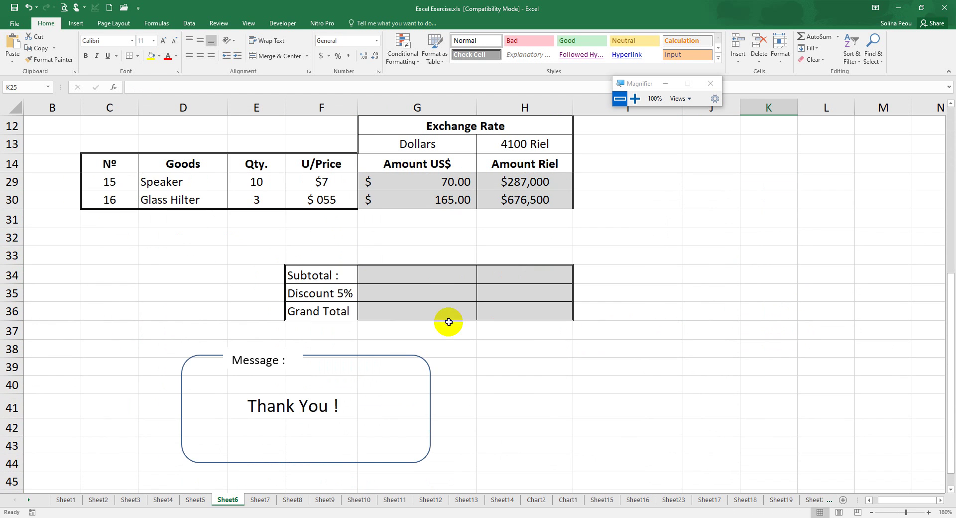
click(368, 273)
scroll(432, 271, up, 3)
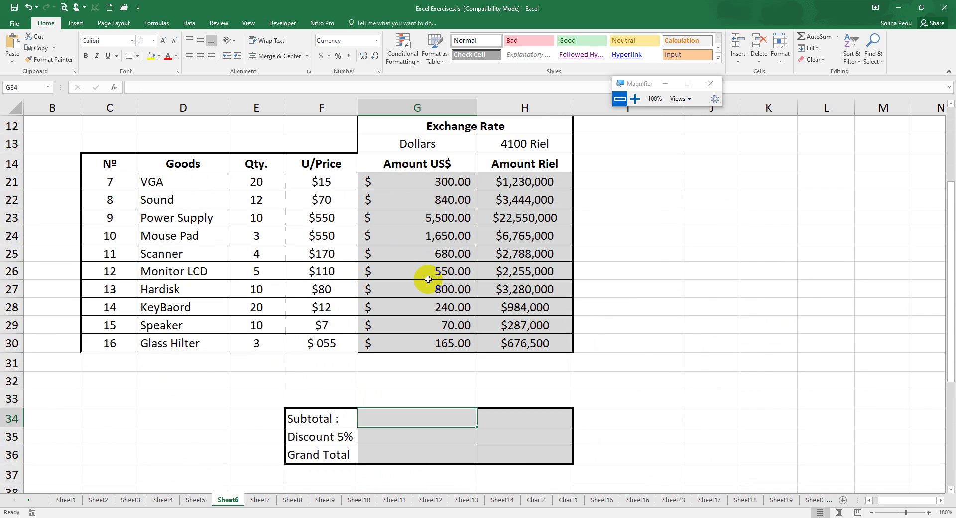
scroll(431, 309, down, 1)
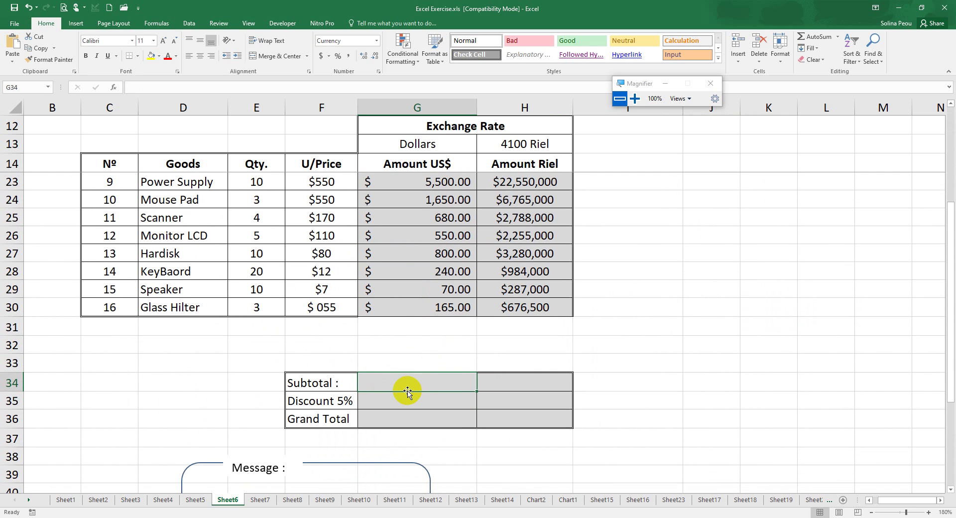
text(=sum()
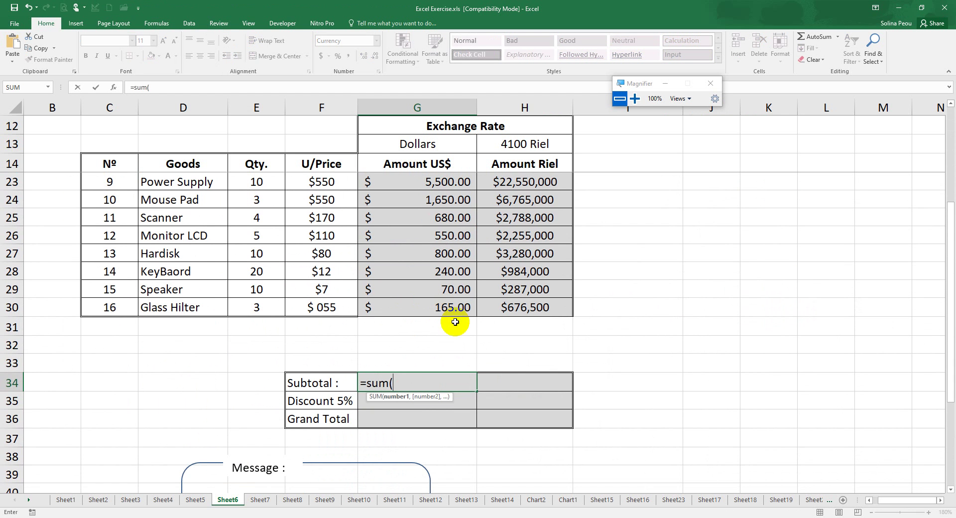
scroll(455, 321, up, 3)
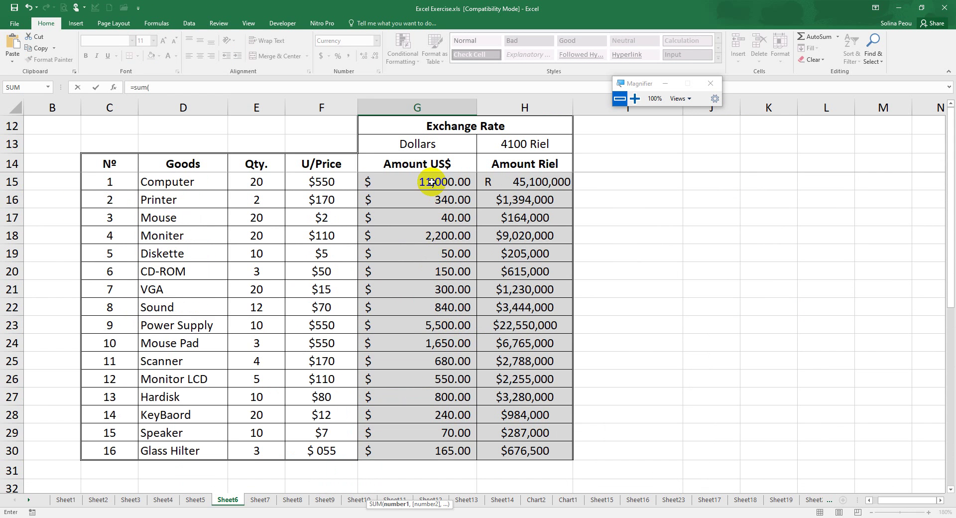
drag(432, 182, 442, 450)
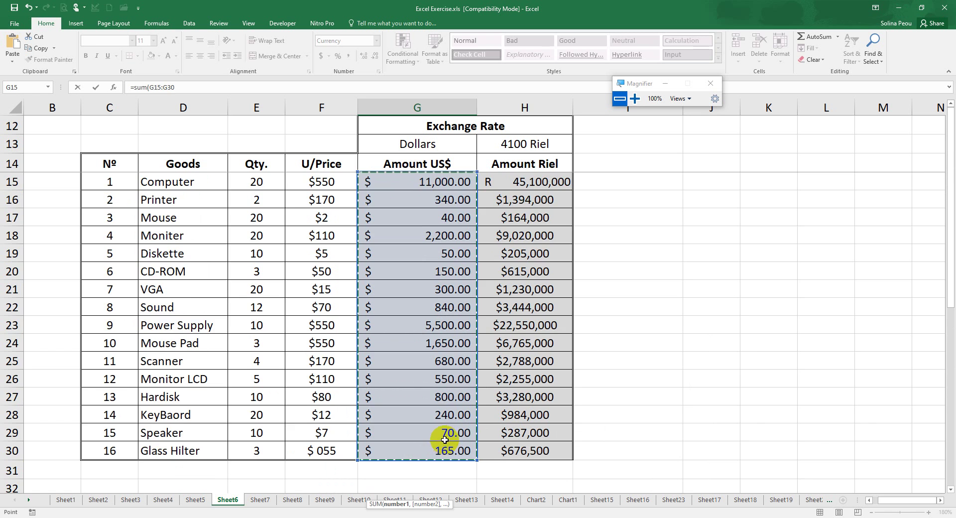
key(Return)
click(455, 455)
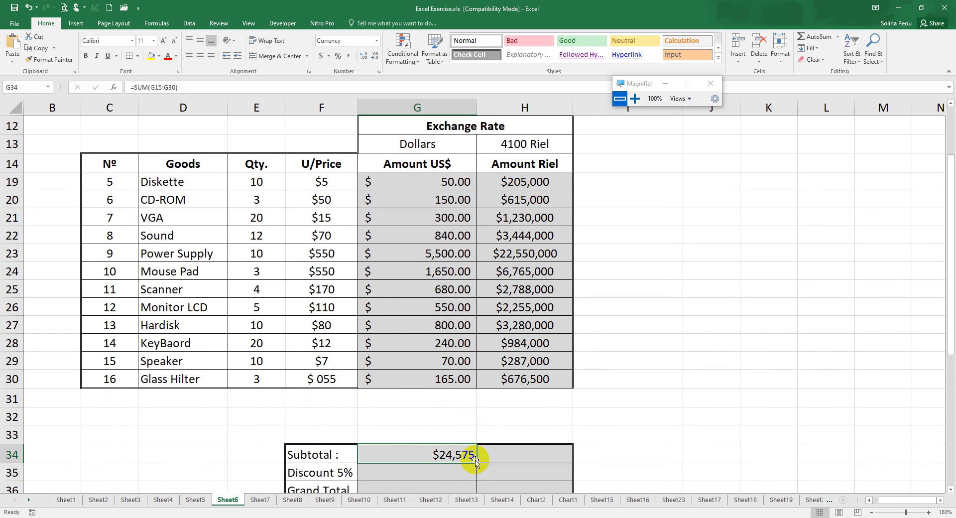
drag(477, 459, 554, 455)
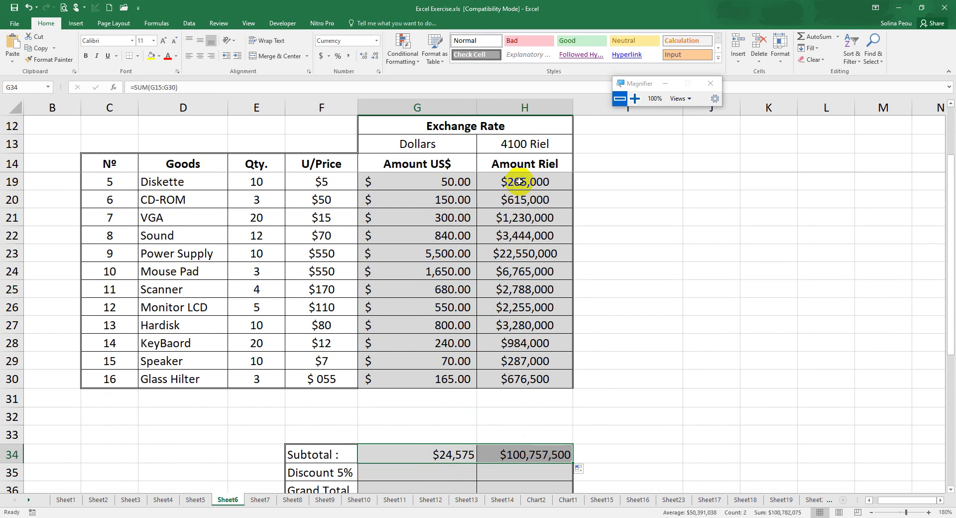
Undo the fill of the subtotal formula into the riel subtotal cell H34
drag(516, 179, 519, 378)
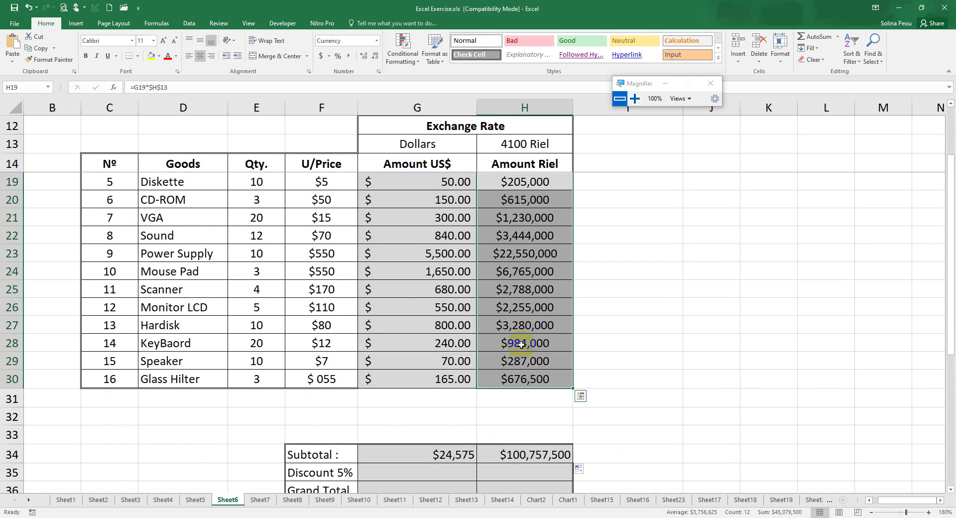
key(ctrl+z)
drag(521, 181, 518, 376)
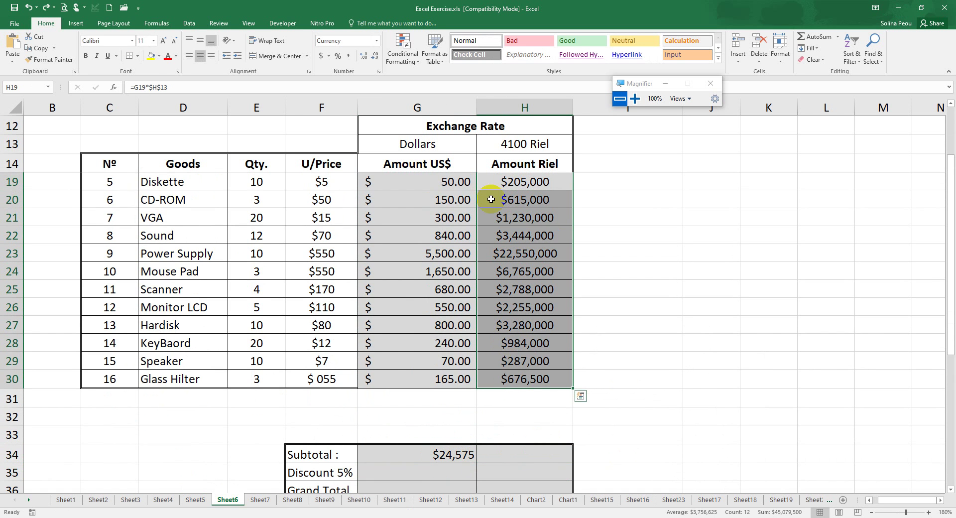
Check the custom format code of G19 and apply the custom number format _($* #,##0 to the riel amounts in H19:H30
click(451, 181)
key(ctrl+1)
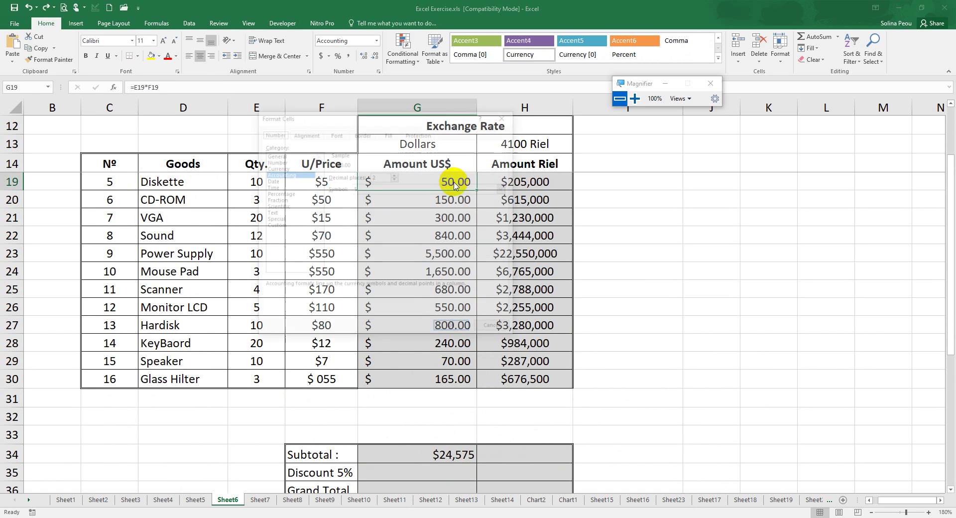
click(274, 226)
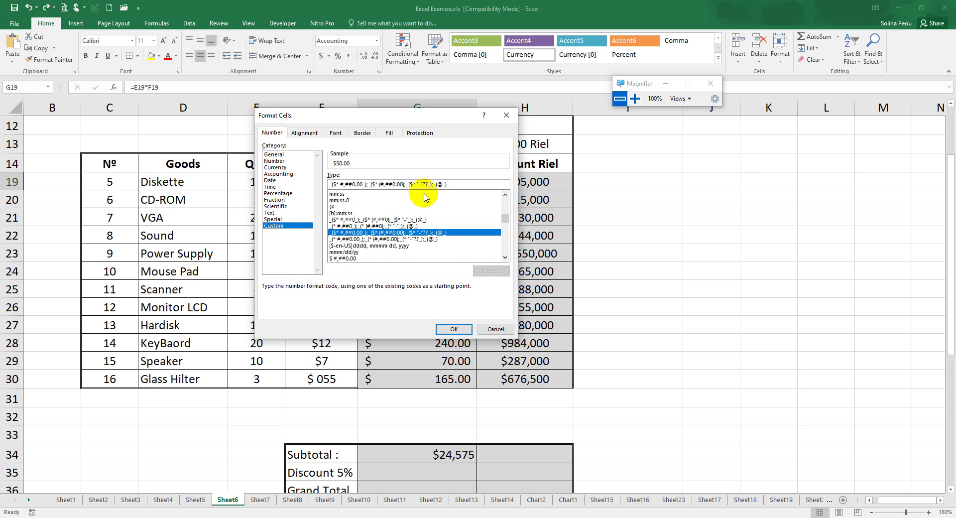
key(Return)
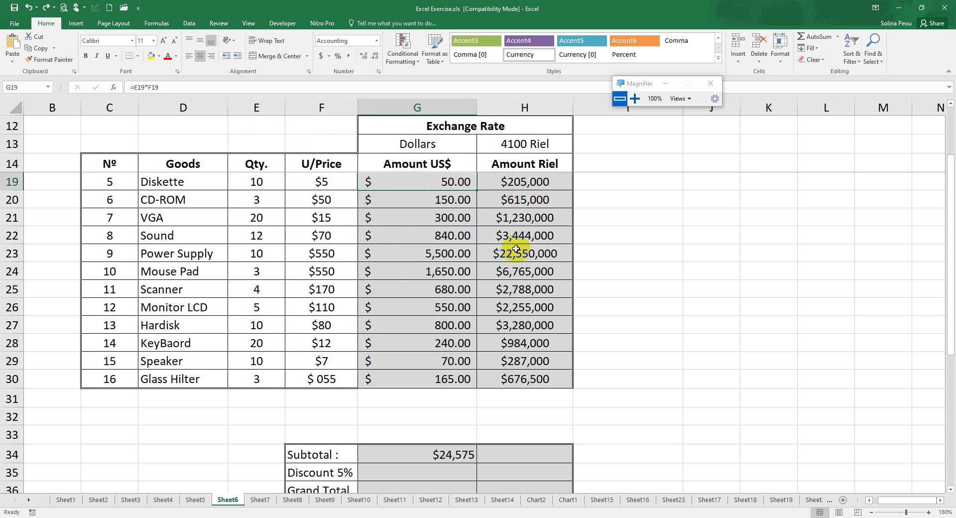
drag(521, 182, 514, 382)
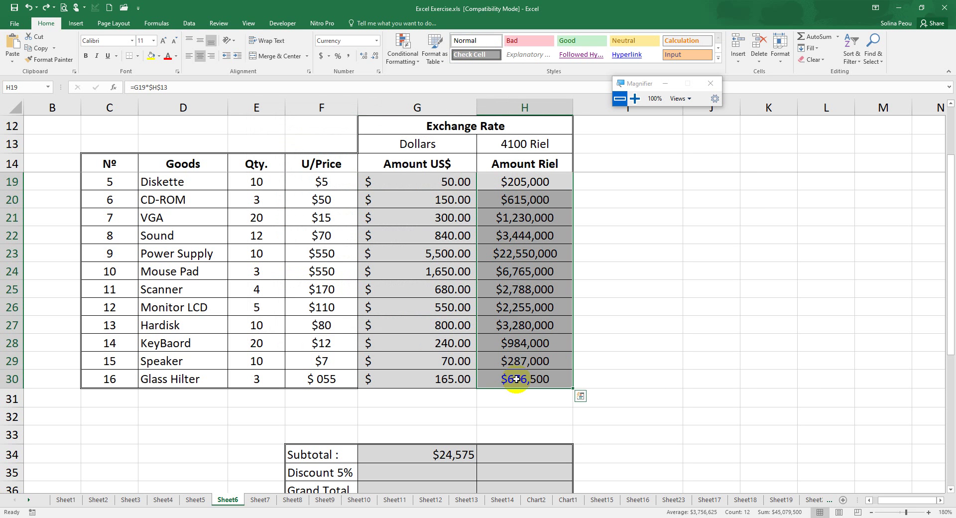
key(ctrl+1)
click(274, 226)
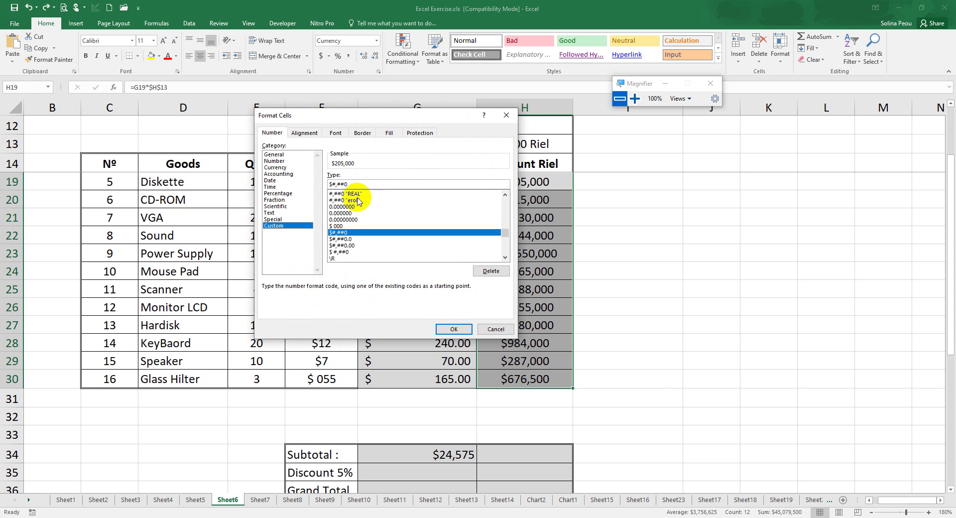
click(330, 184)
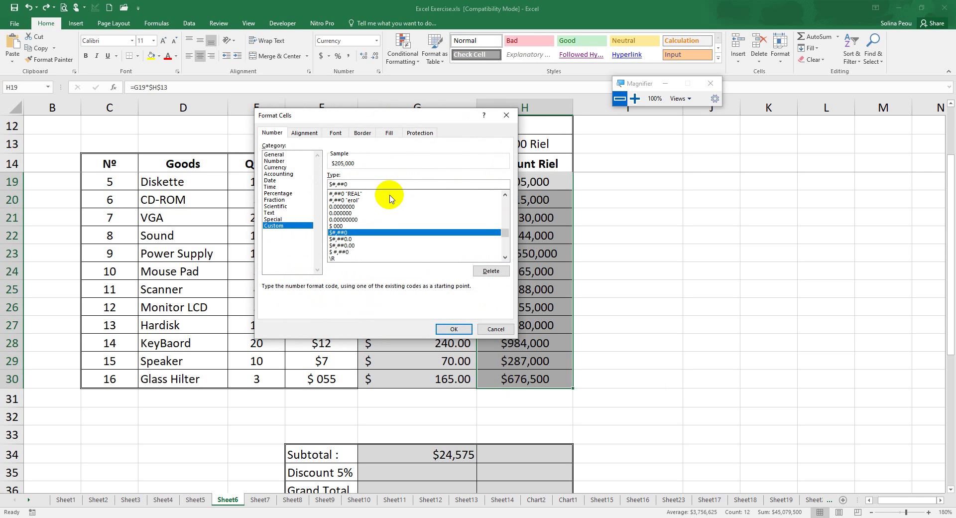
text(_()
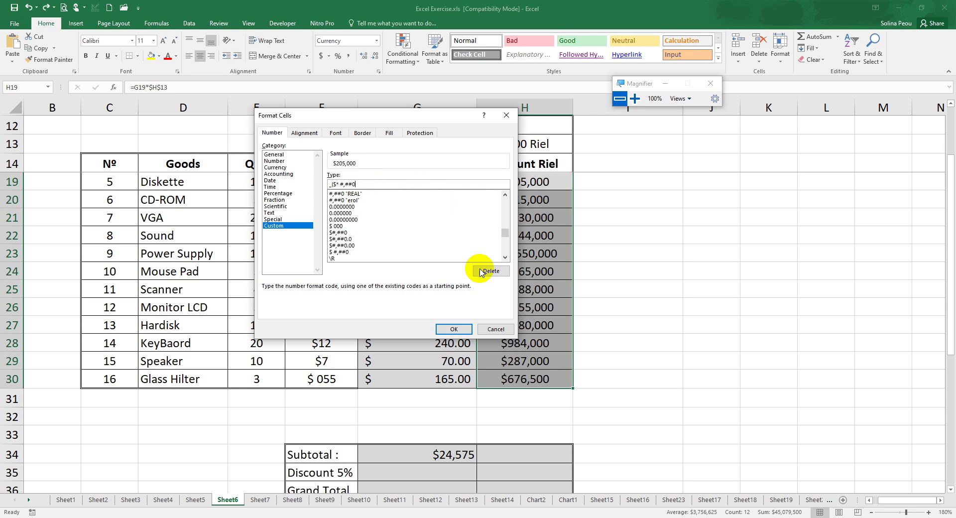
click(460, 329)
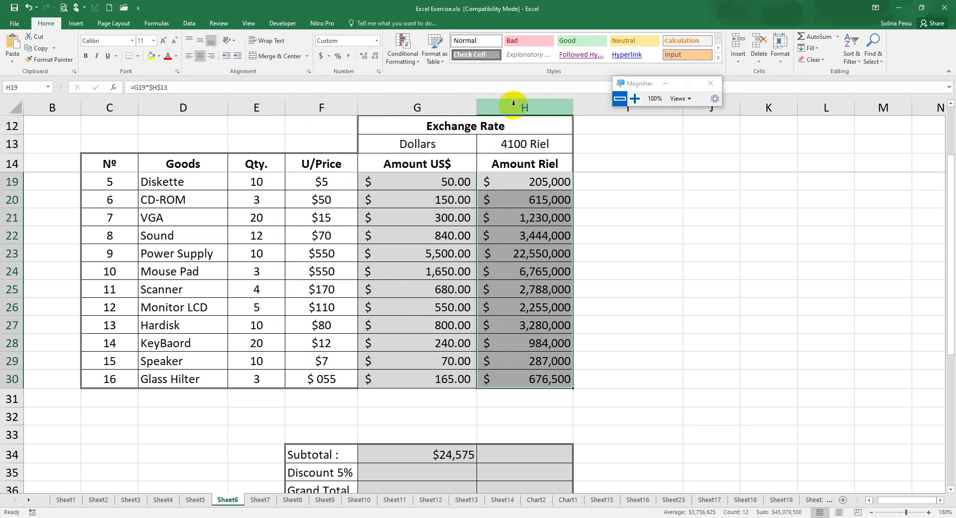
Replace the dollar symbol with R in the custom format of H19:H30, making the code _(R* #,##0
key(ctrl+q)
click(623, 32)
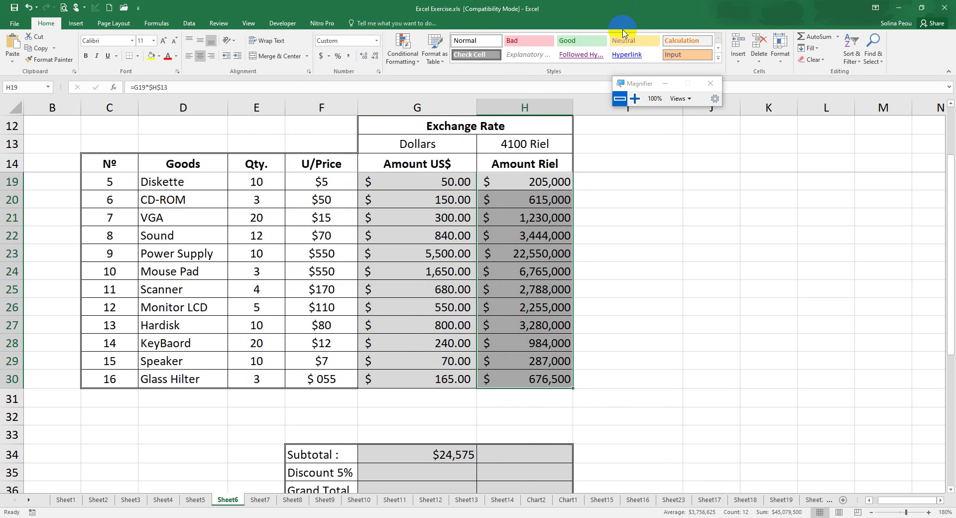
key(ctrl+1)
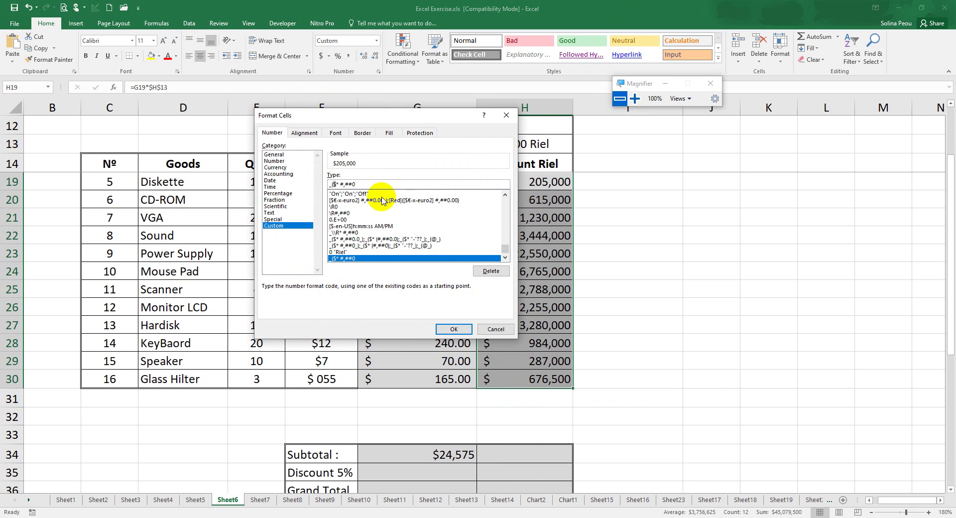
key(BackSpace)
text(R)
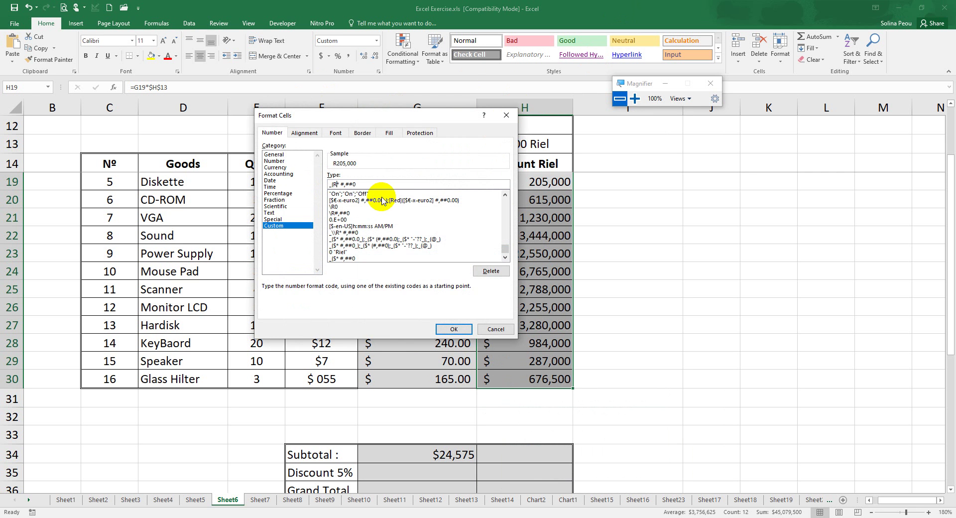
click(449, 329)
click(779, 271)
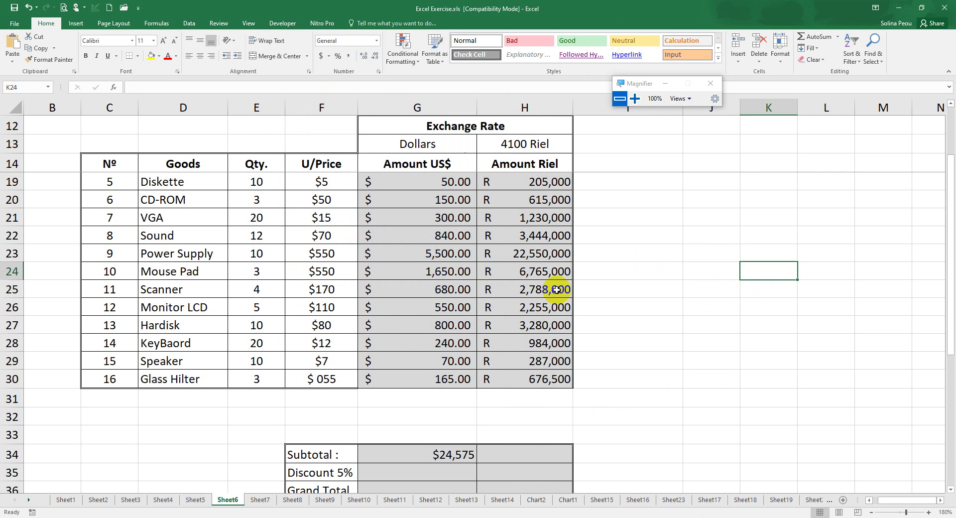
Calculate the riel subtotal in H34 with =SUM(H15:H30)
scroll(548, 324, down, 1)
click(495, 379)
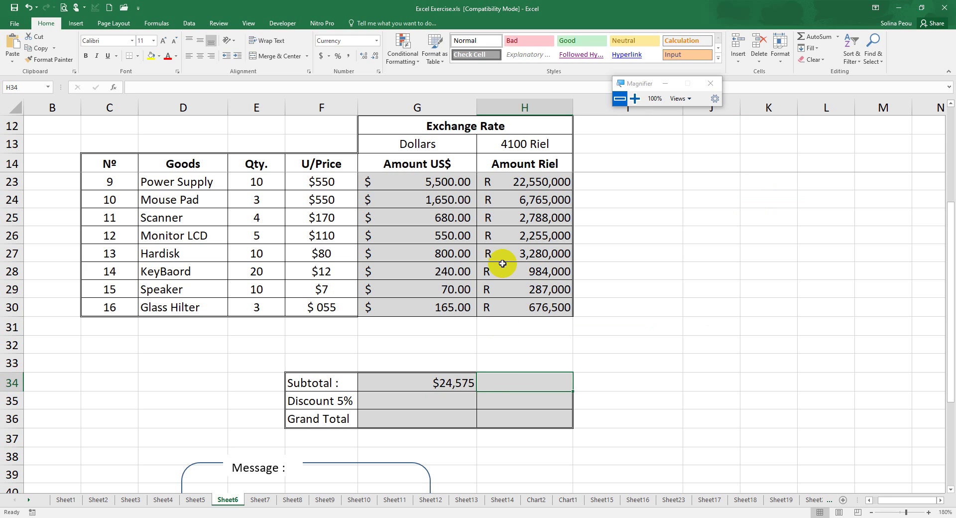
text(=sum)
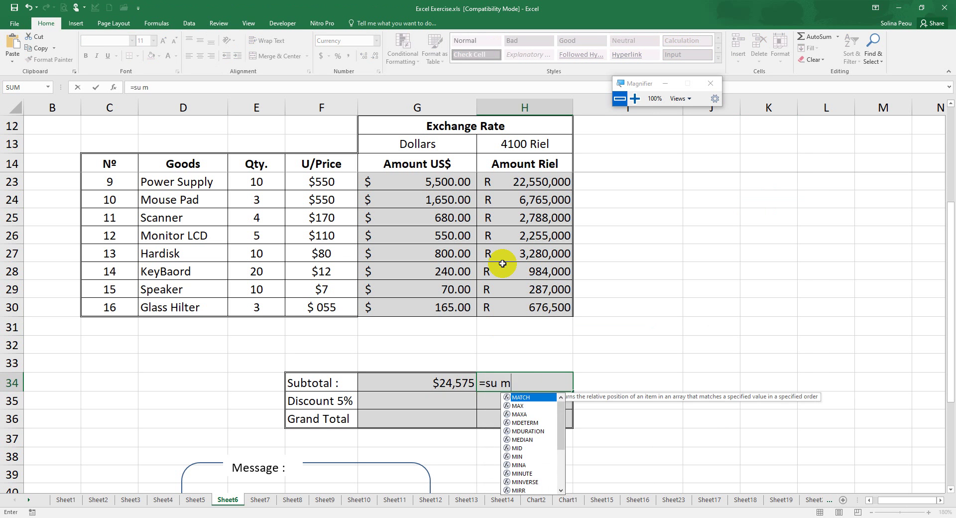
key(BackSpace)
key(BackSpace)
text(um()
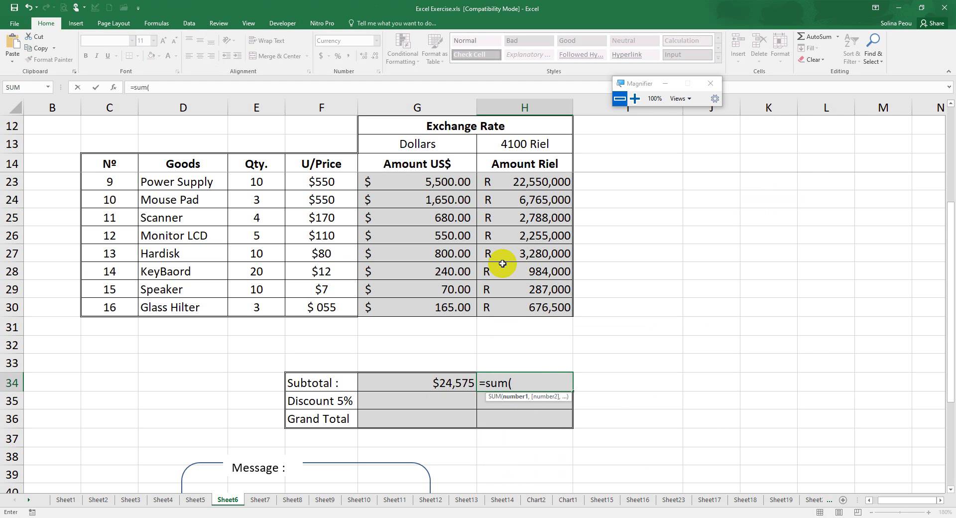
drag(531, 184, 533, 306)
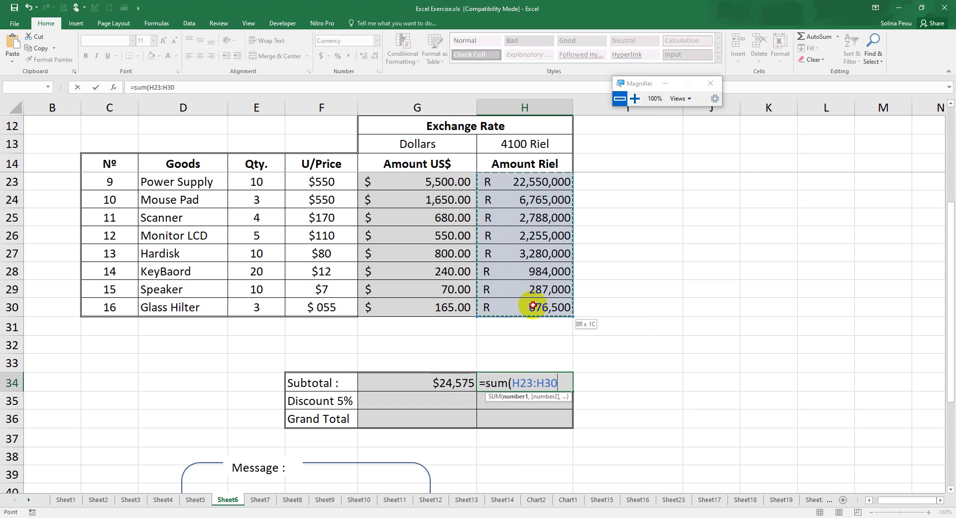
scroll(535, 249, up, 3)
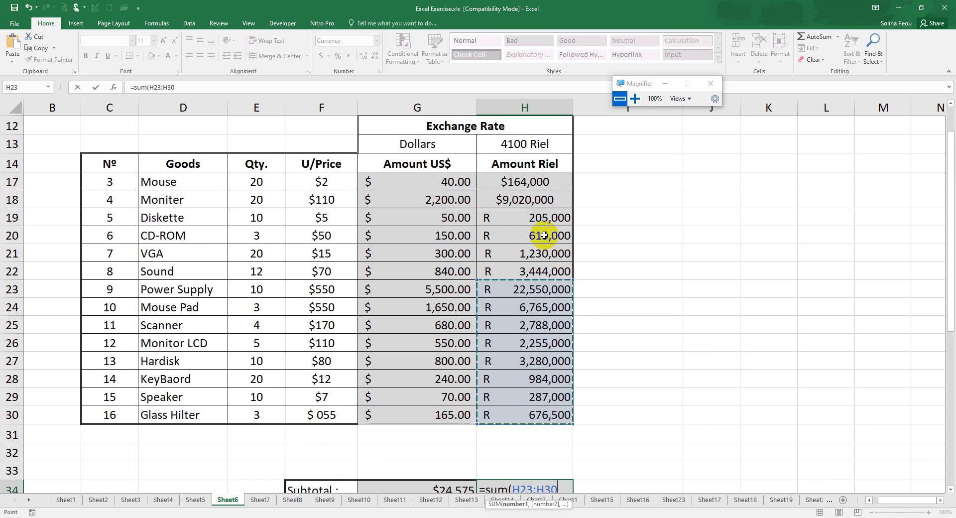
drag(522, 181, 514, 443)
key(Return)
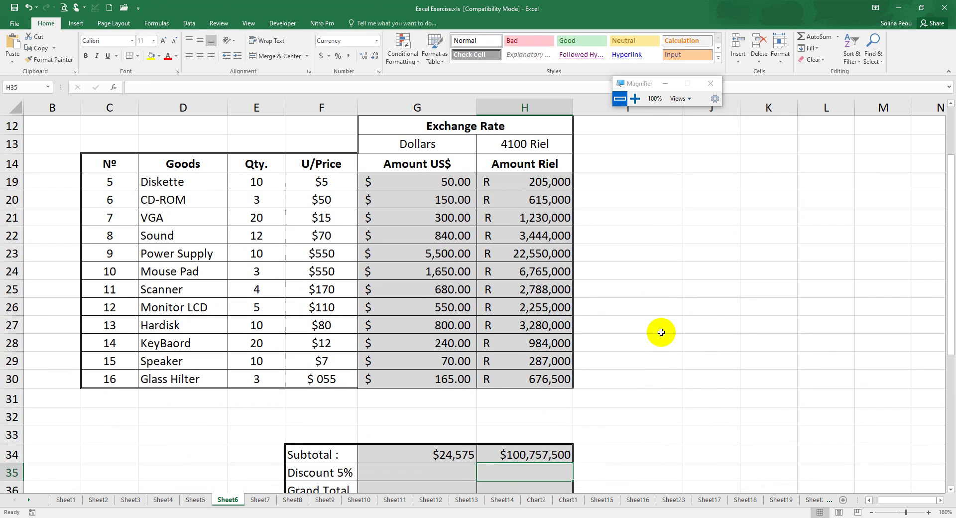
Re-enter the dollar subtotal in G34 as =SUM(G15:G30)
click(452, 453)
text(=sum()
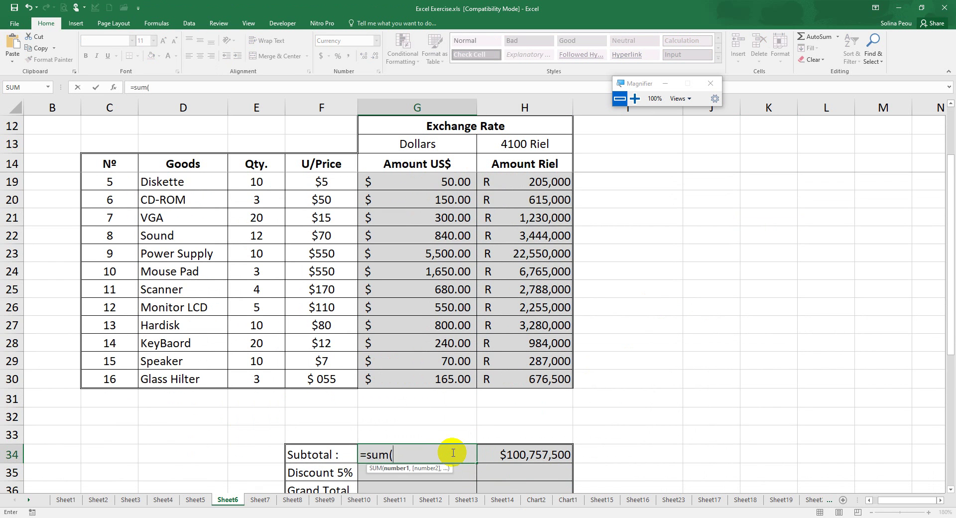
scroll(482, 320, up, 1)
scroll(482, 321, up, 1)
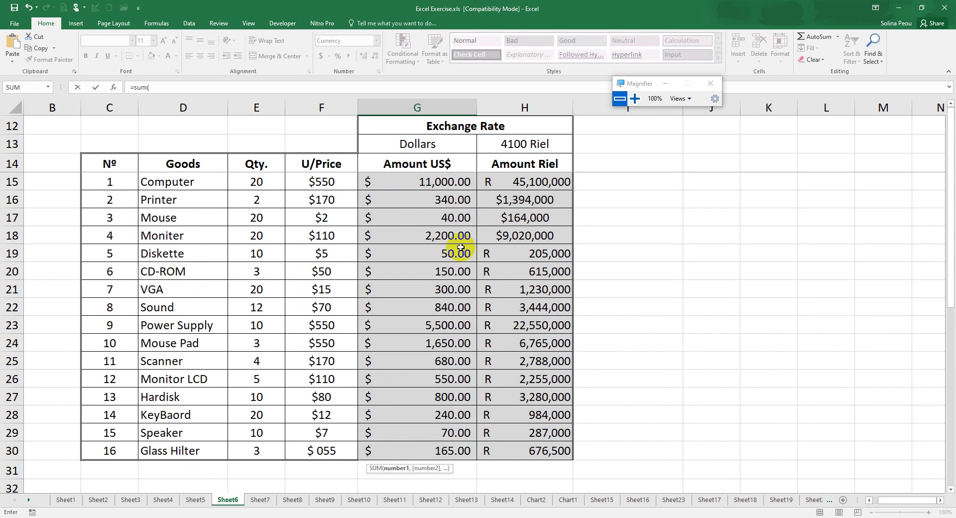
drag(448, 181, 448, 451)
scroll(589, 400, down, 2)
key(Return)
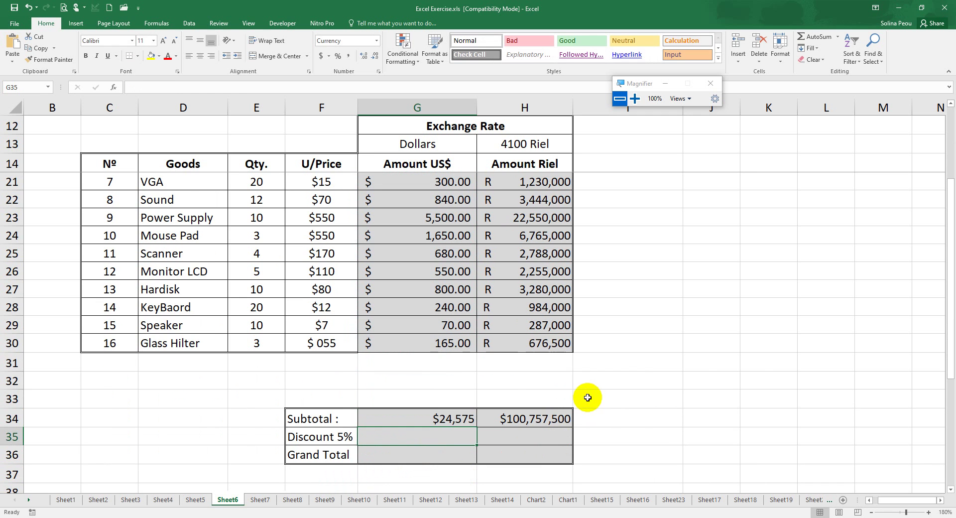
Copy the riel number format from H29 to the riel subtotal in H34 with Format Painter
click(516, 415)
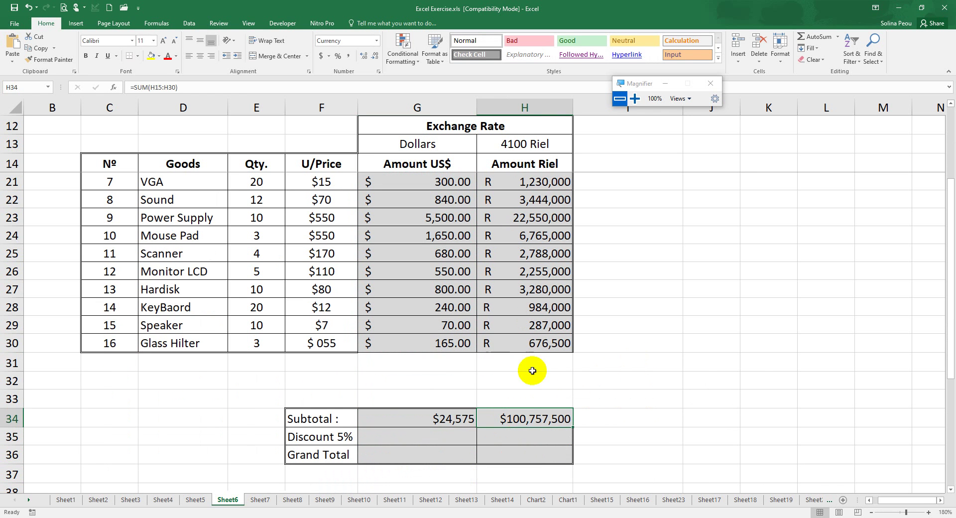
click(535, 324)
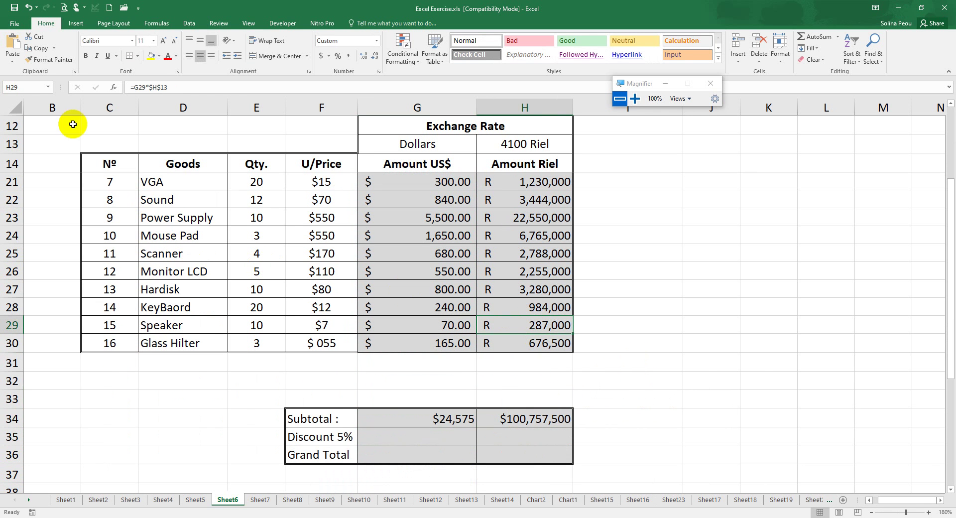
click(47, 61)
click(534, 420)
click(742, 383)
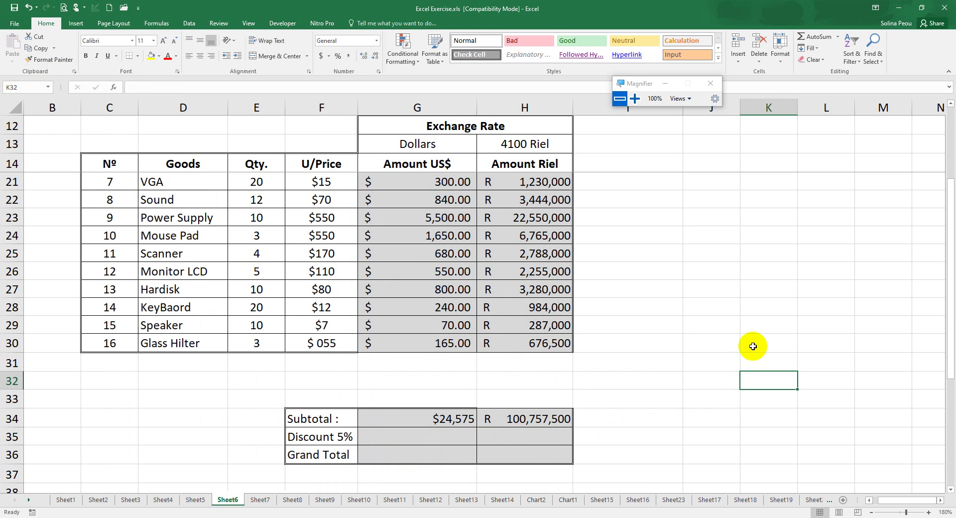
Copy the accounting format from G30 to the dollar subtotal in G34 with Format Painter
scroll(532, 403, down, 2)
click(433, 238)
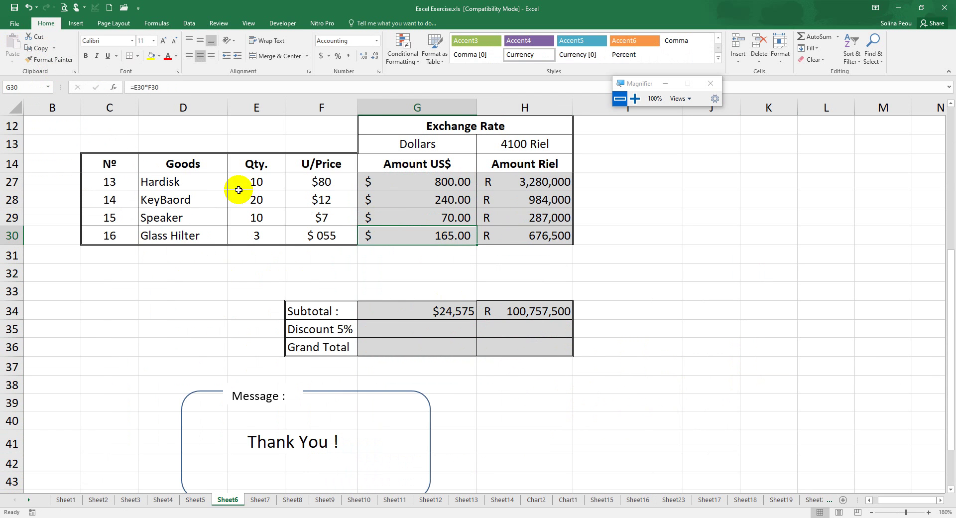
click(49, 59)
click(432, 311)
click(717, 310)
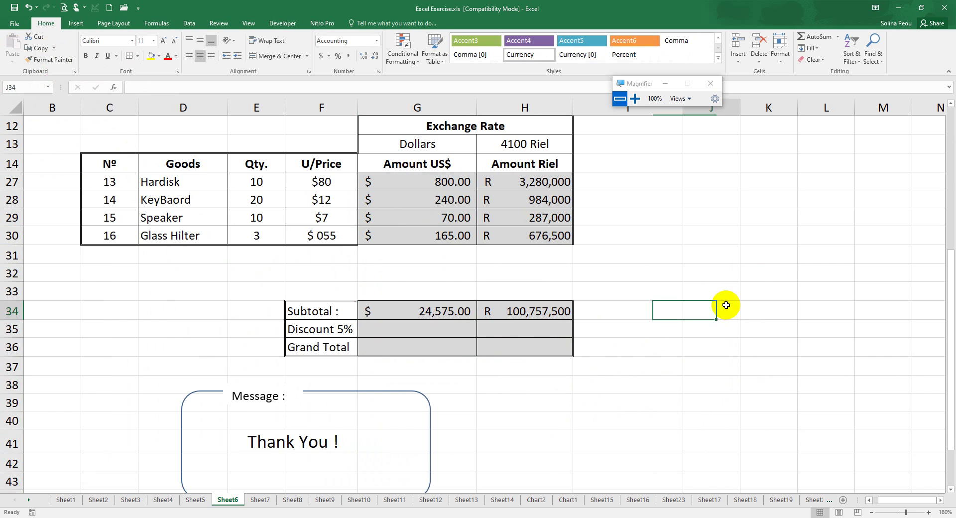
Review the two subtotals and calculate the 5% dollar discount in G35 with =G34*5%
scroll(636, 334, up, 3)
scroll(635, 335, down, 2)
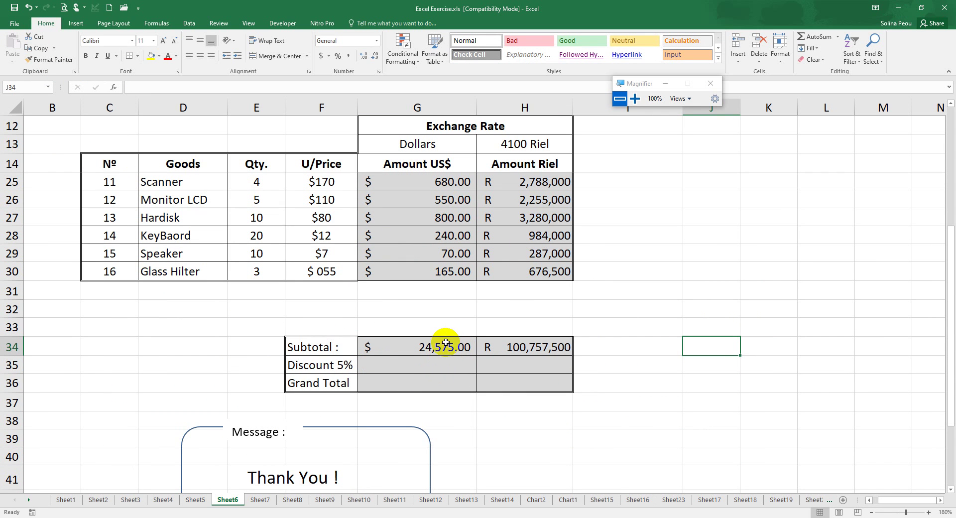
click(386, 345)
click(485, 347)
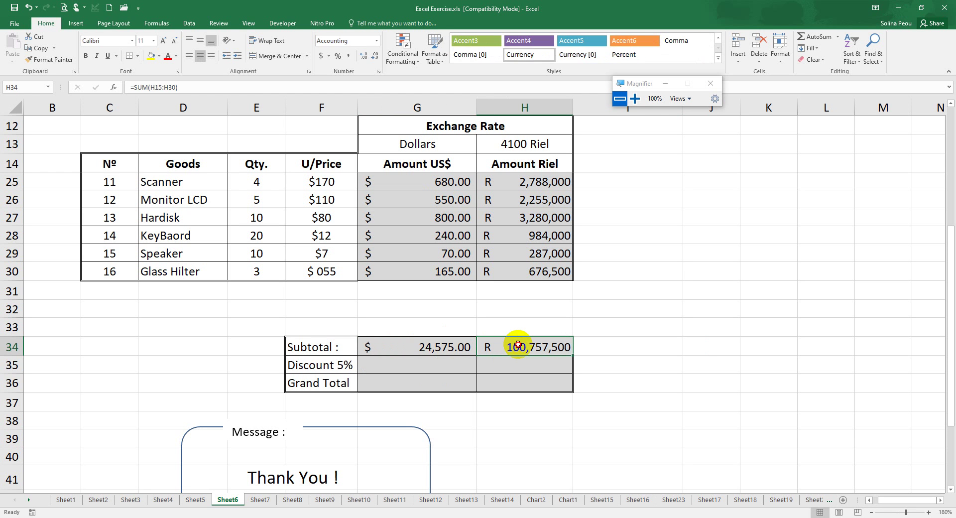
click(443, 368)
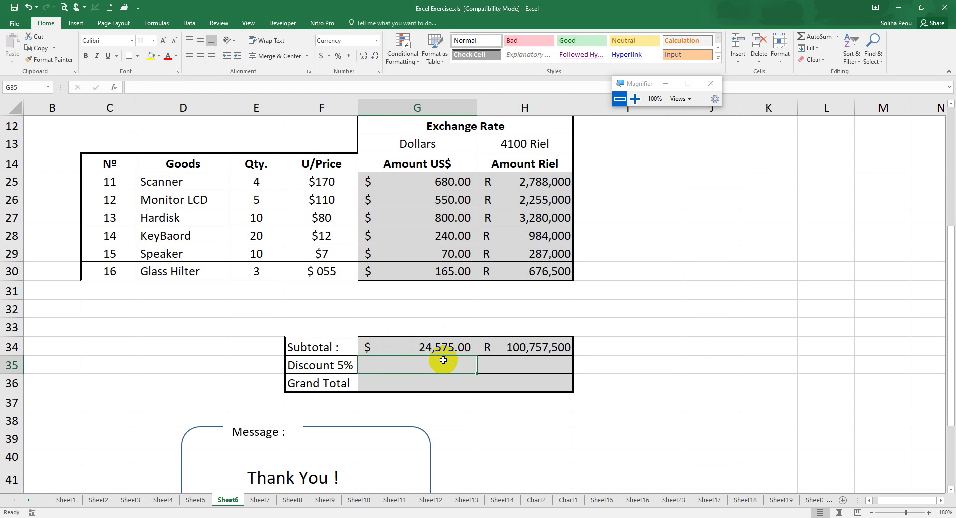
text(=)
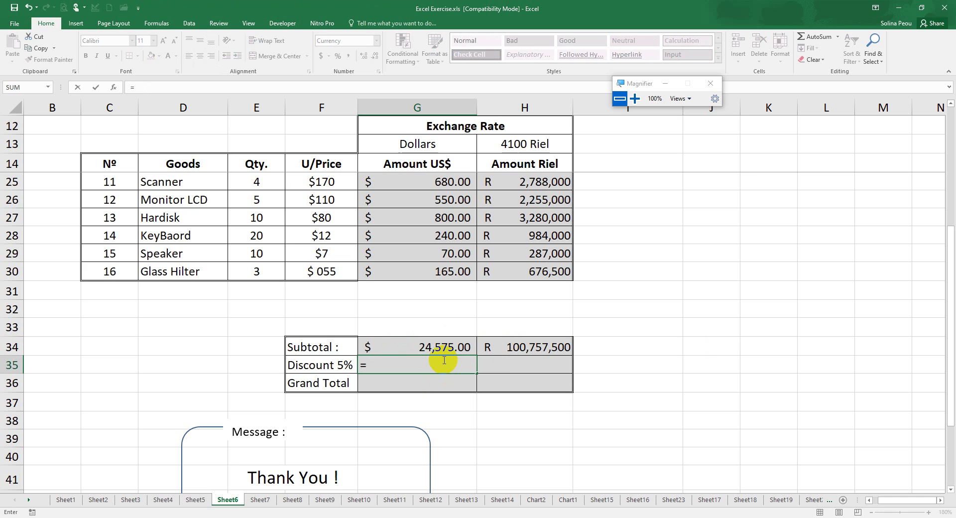
key(Up)
text(*)
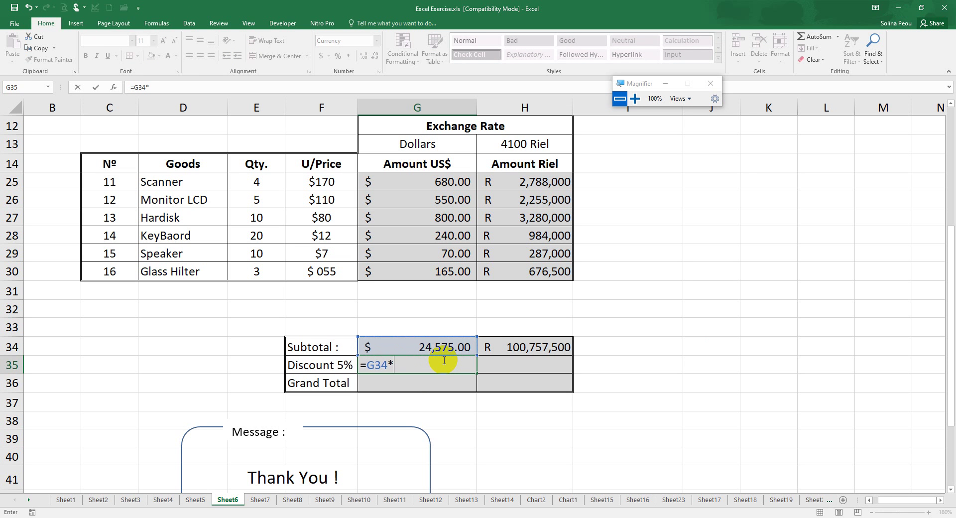
text(5%)
key(Return)
Calculate the 5% riel discount in H35 with =H34*5%
key(Up)
key(Right)
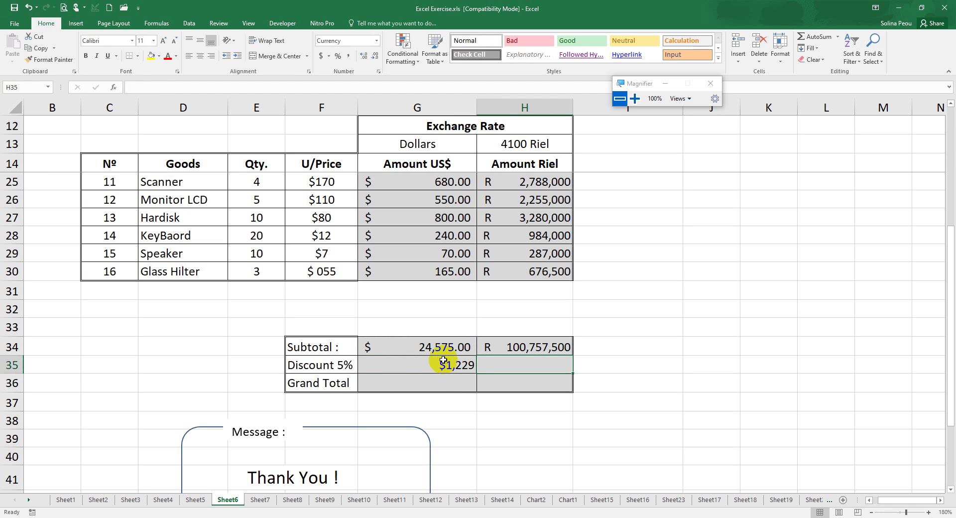
text(=)
key(Up)
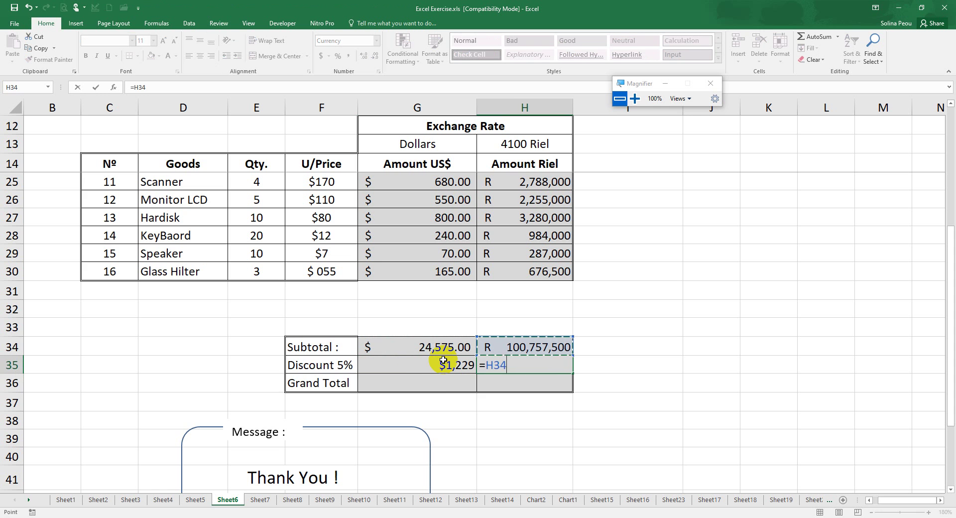
text(*5%)
key(Return)
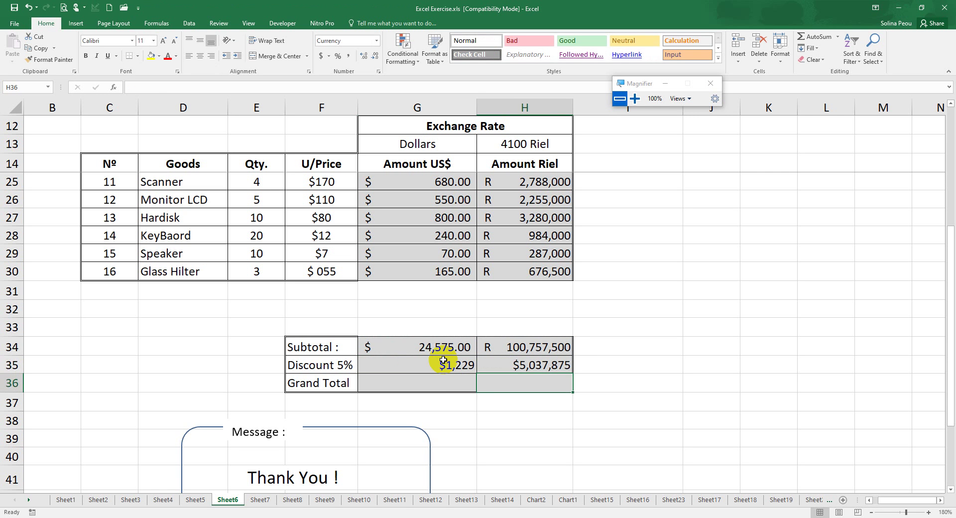
Calculate the dollar grand total in G36 as subtotal minus discount with =G34-G35
key(Left)
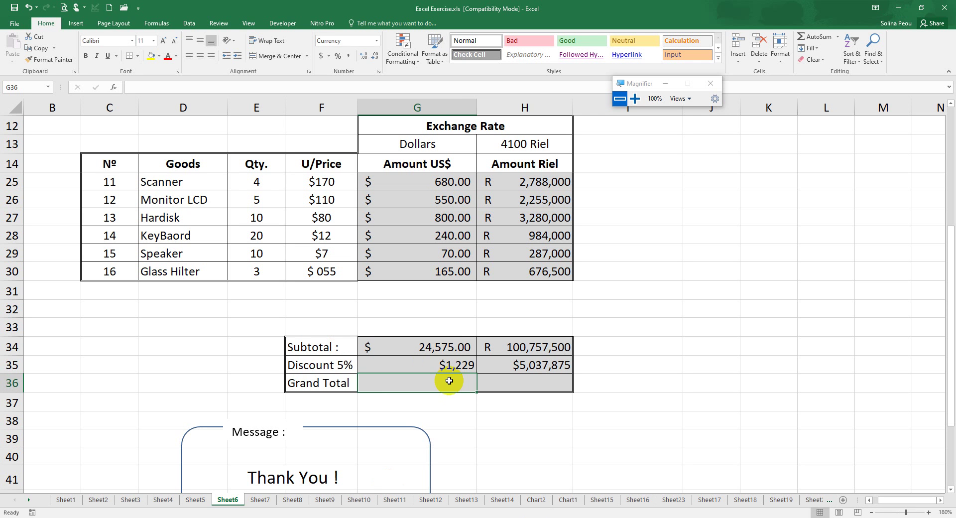
click(491, 386)
click(455, 384)
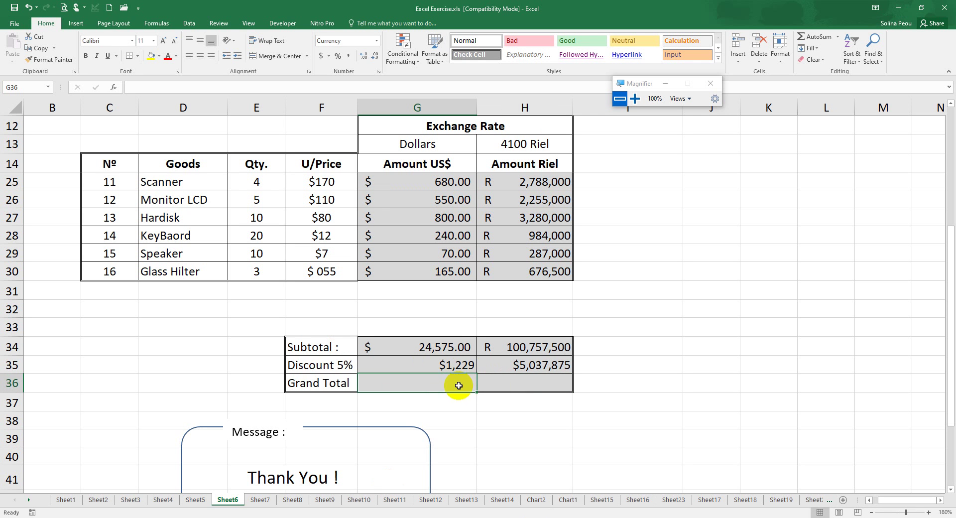
text(=)
click(449, 345)
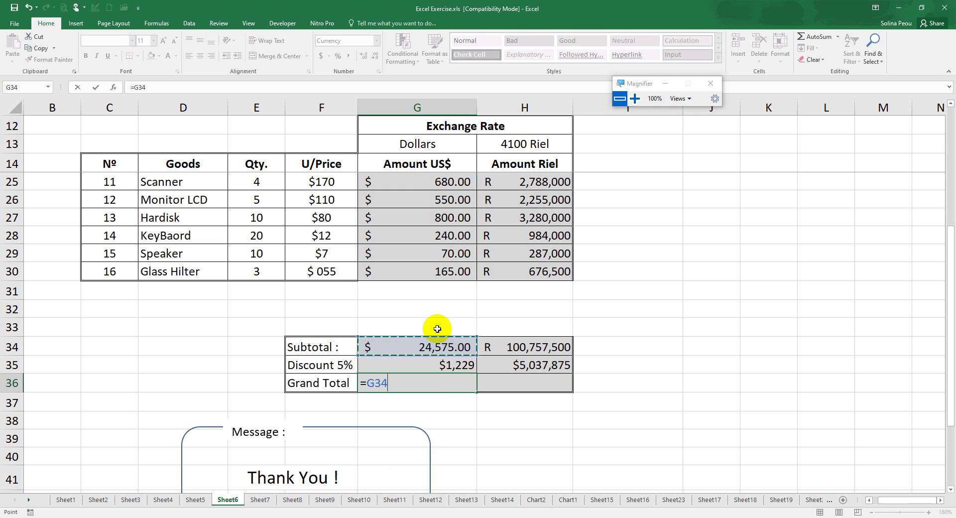
text(-)
click(437, 366)
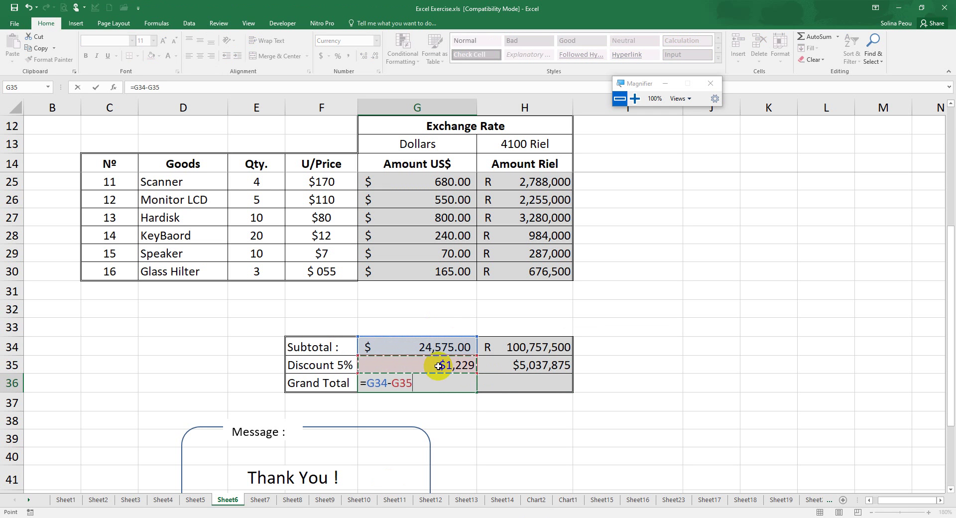
key(Return)
Calculate the riel grand total in H36 as subtotal minus discount with =H34-H35
click(503, 382)
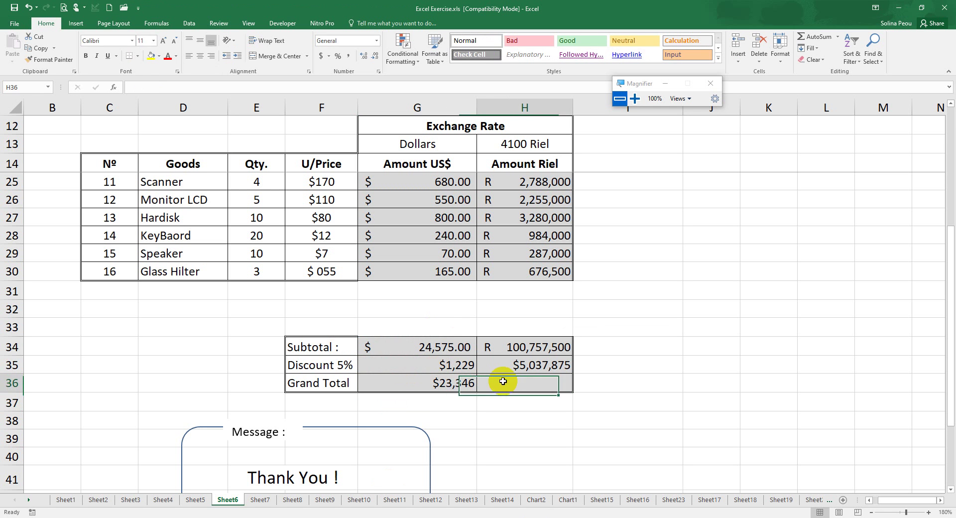
text(=)
click(552, 349)
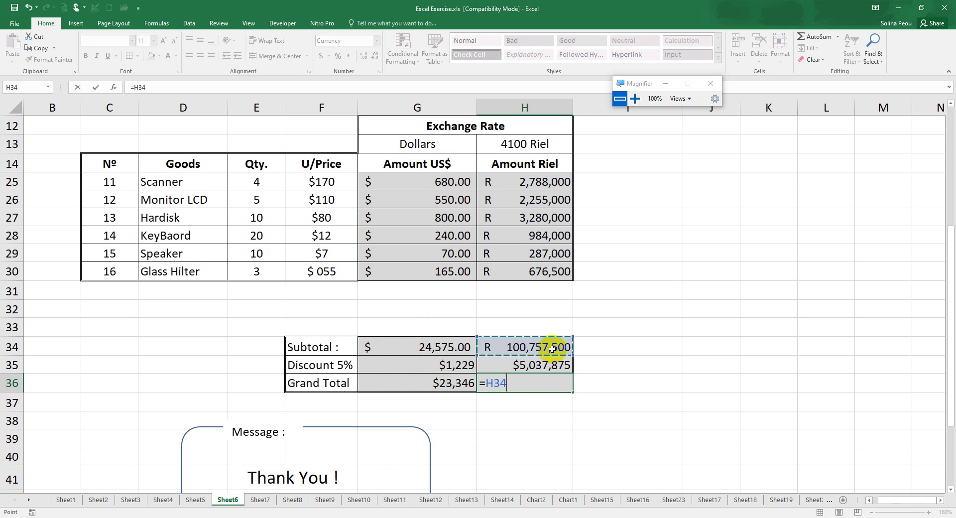
text(-)
click(547, 365)
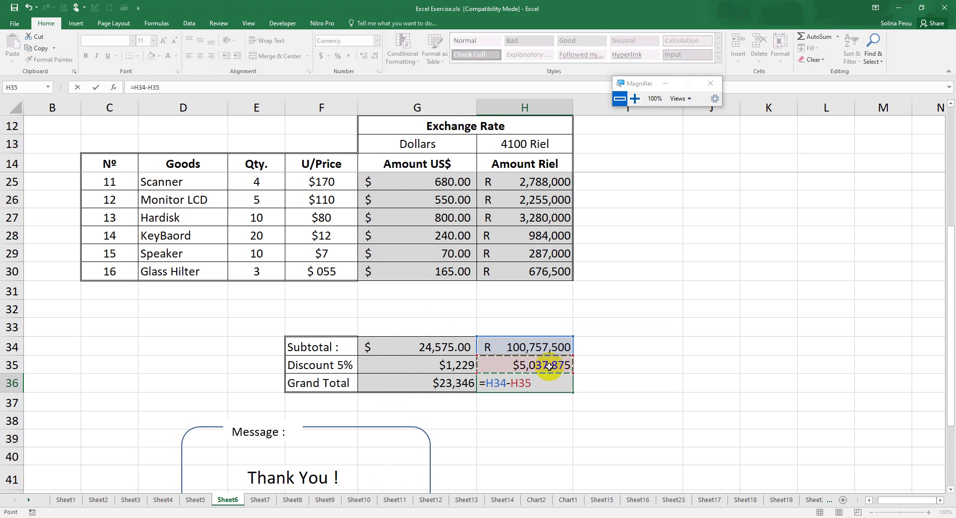
key(Return)
click(696, 371)
scroll(697, 381, down, 3)
scroll(741, 381, up, 5)
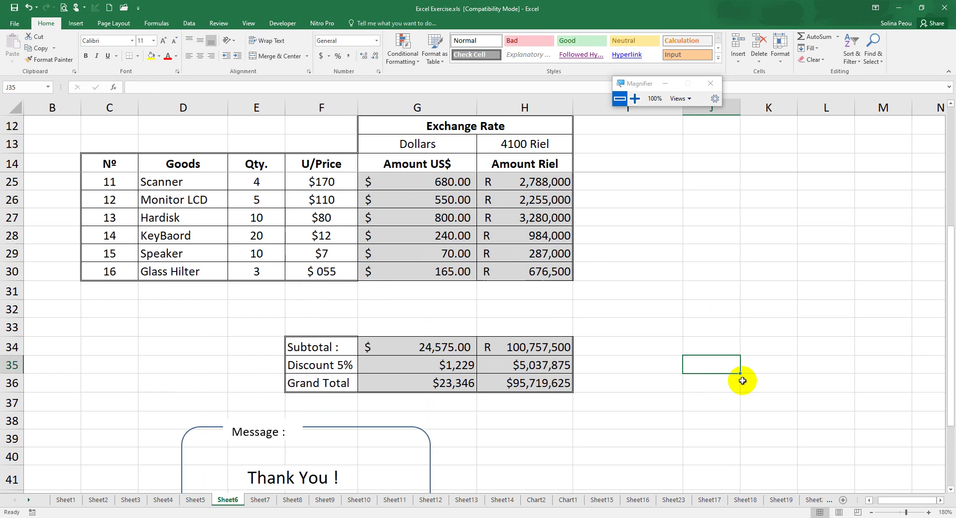
scroll(754, 374, up, 2)
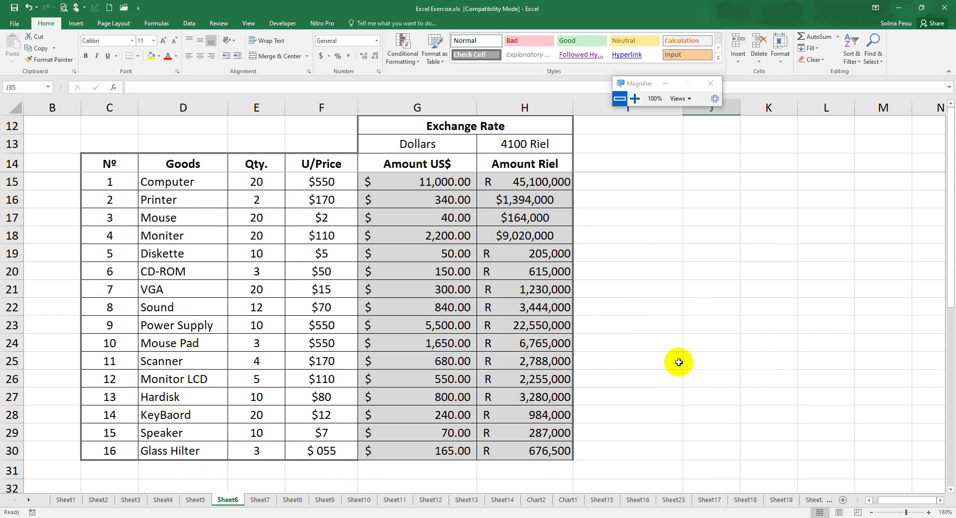
click(722, 296)
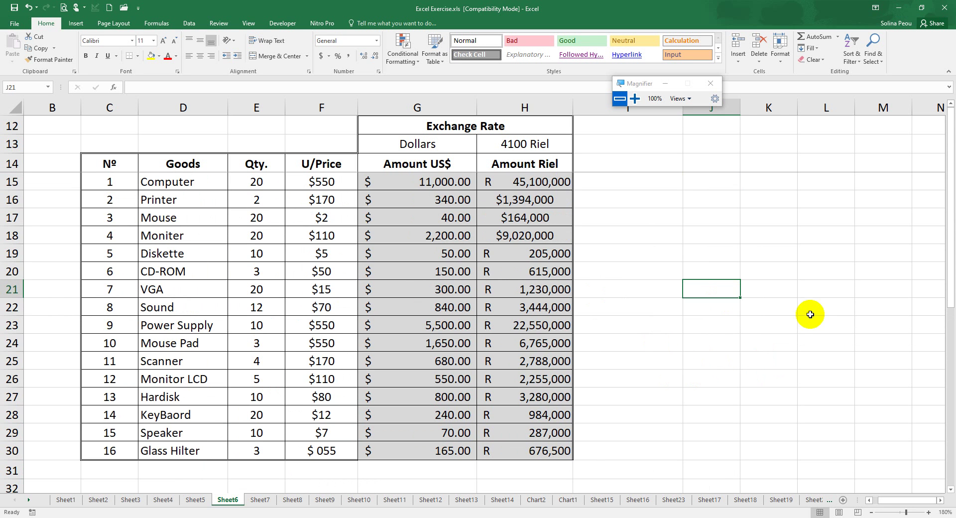
scroll(807, 314, down, 3)
scroll(616, 363, down, 2)
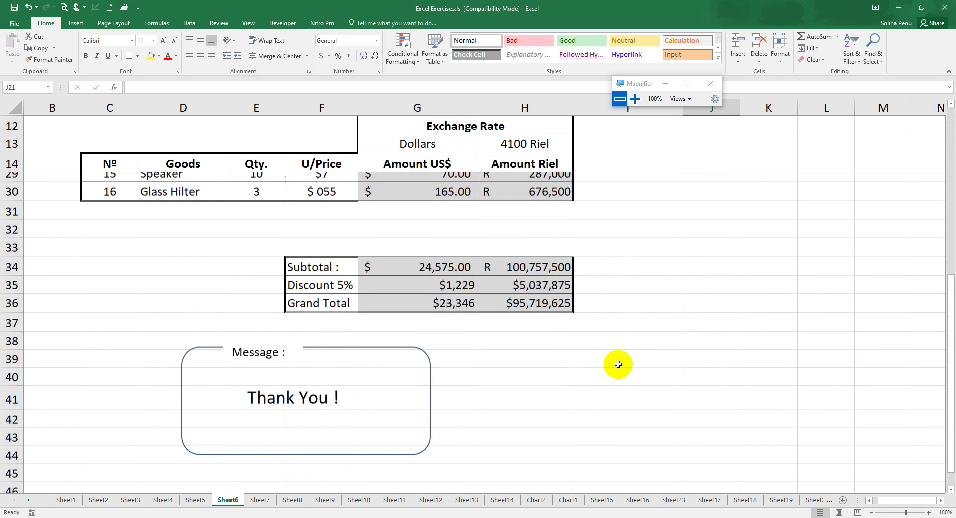